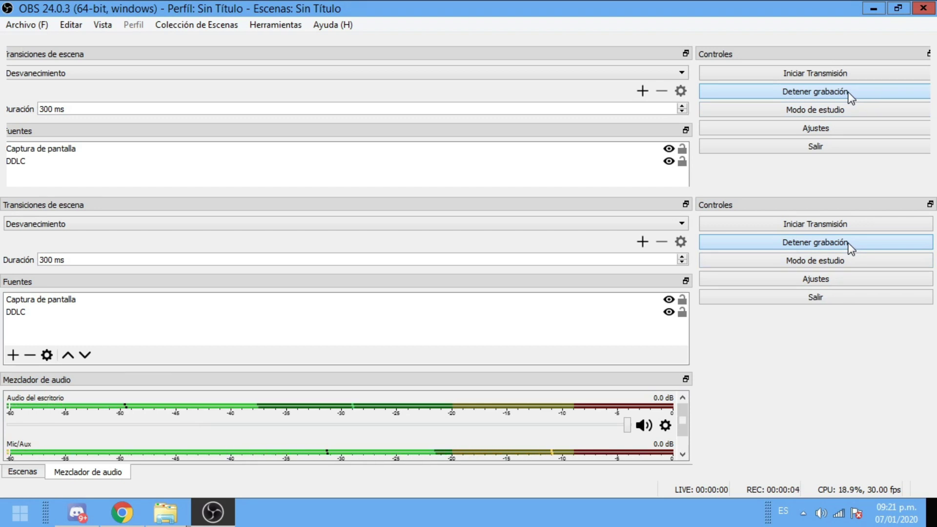
Step: Minimize the recording program and the open folder window to show the desktop
click(873, 9)
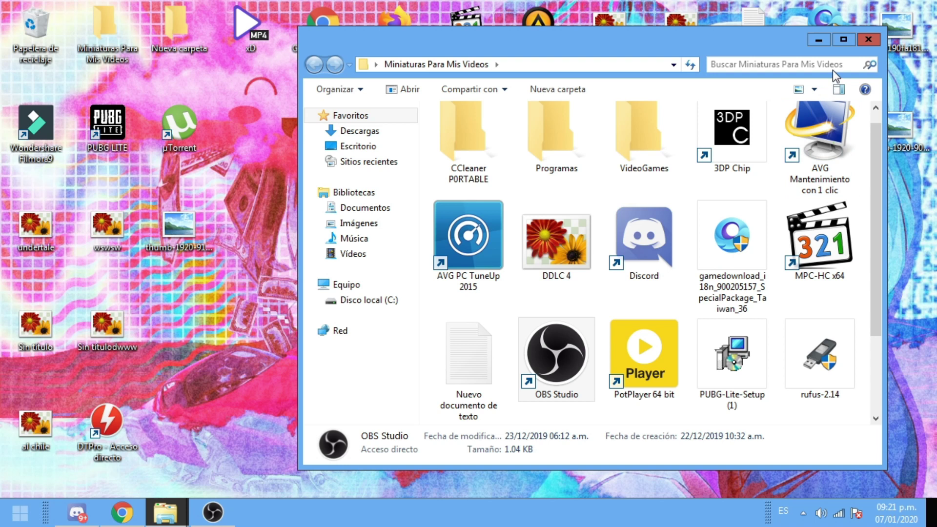
click(819, 44)
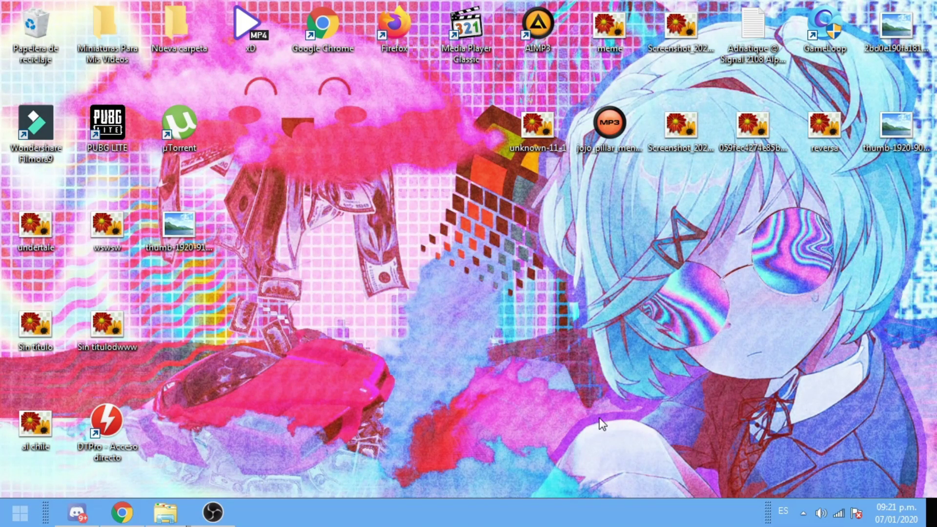
click(182, 51)
double_click(189, 46)
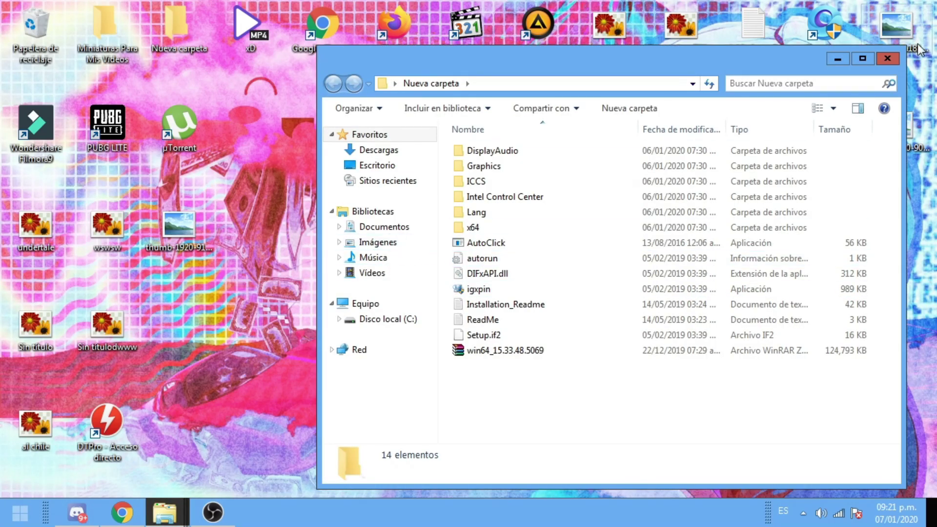
click(887, 58)
Step: Open the Miniaturas Para Mis Videos folder from the desktop, look through its files, and go to the Imágenes library
double_click(109, 46)
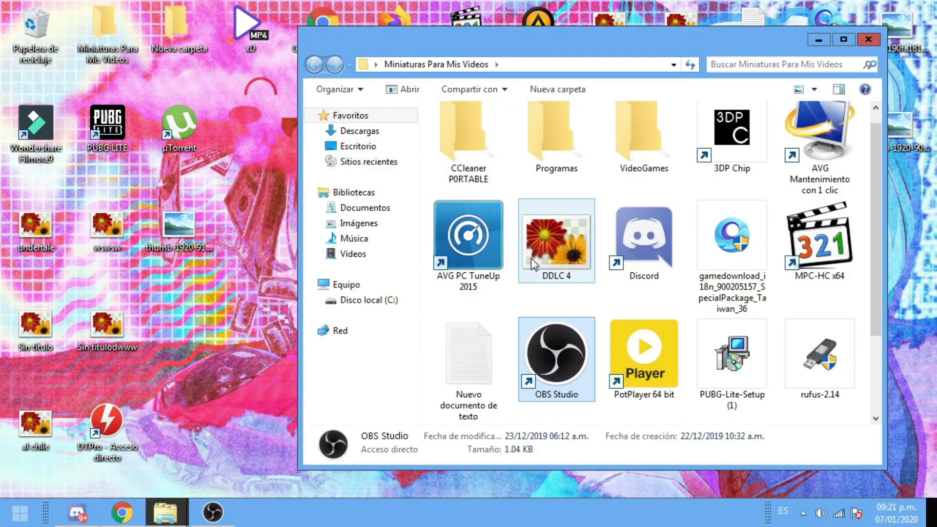
scroll(655, 289, down, 2)
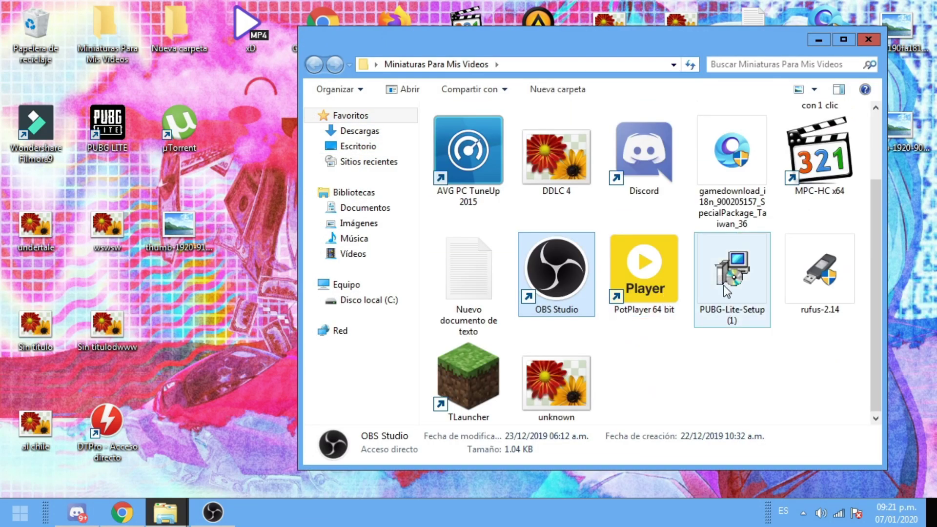
scroll(677, 249, up, 2)
scroll(677, 242, down, 2)
scroll(666, 248, up, 2)
click(358, 223)
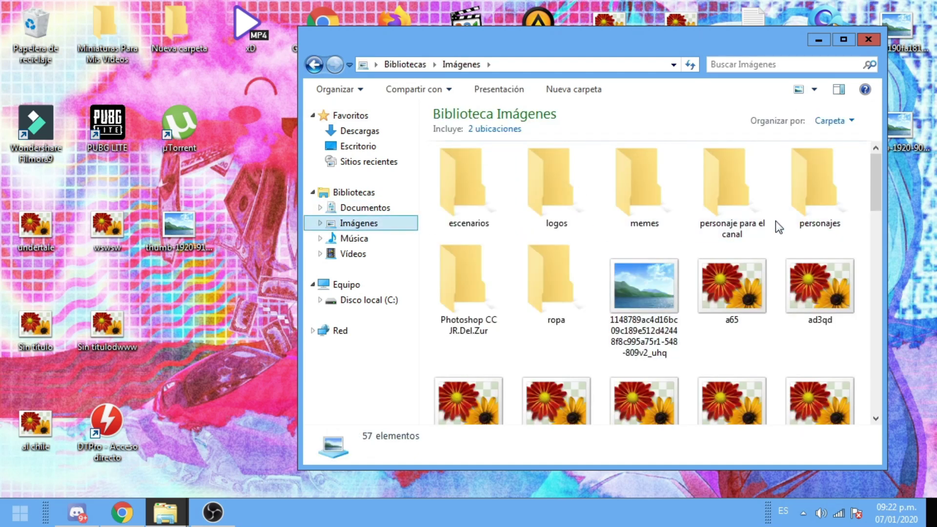
Step: Open the Photoshop CC folder in the Imágenes library and launch Photoshop from it
mouse_move(598, 296)
mouse_down()
mouse_move(783, 393)
mouse_move(840, 367)
mouse_move(648, 337)
mouse_move(603, 313)
mouse_up()
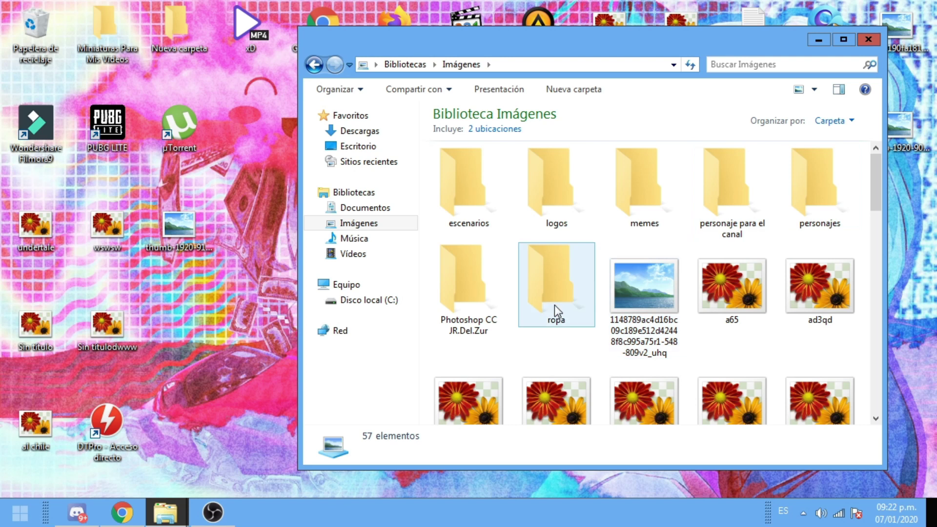
double_click(494, 318)
click(843, 39)
drag(934, 141, 935, 345)
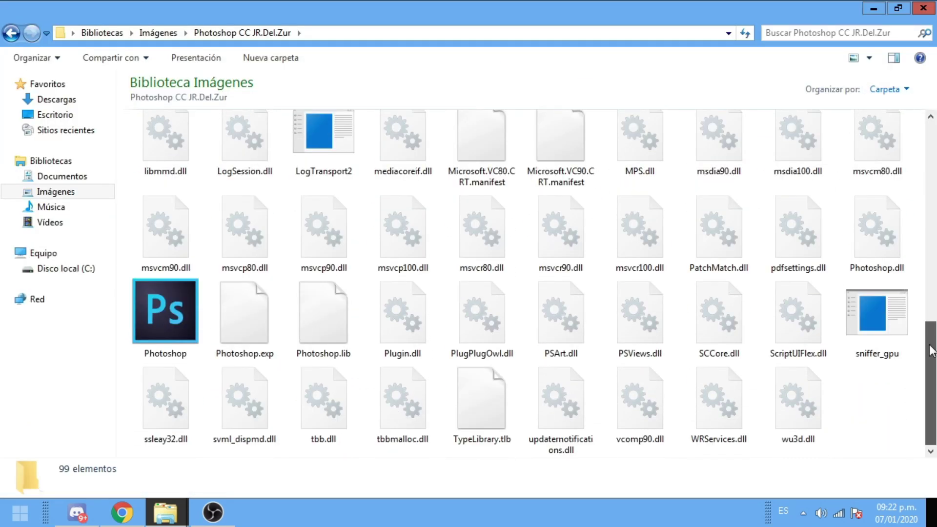
double_click(130, 311)
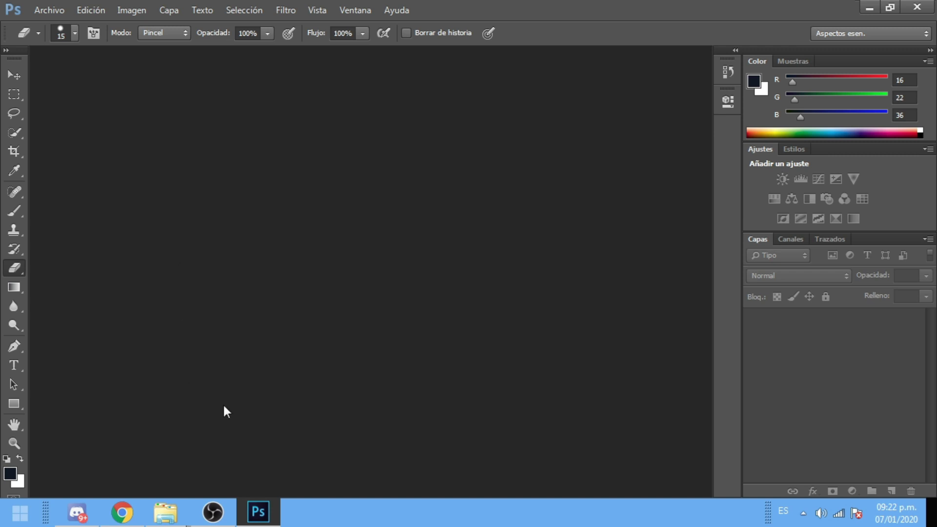
Step: Open the character image from the "personaje para el canal" folder in Photoshop
click(179, 505)
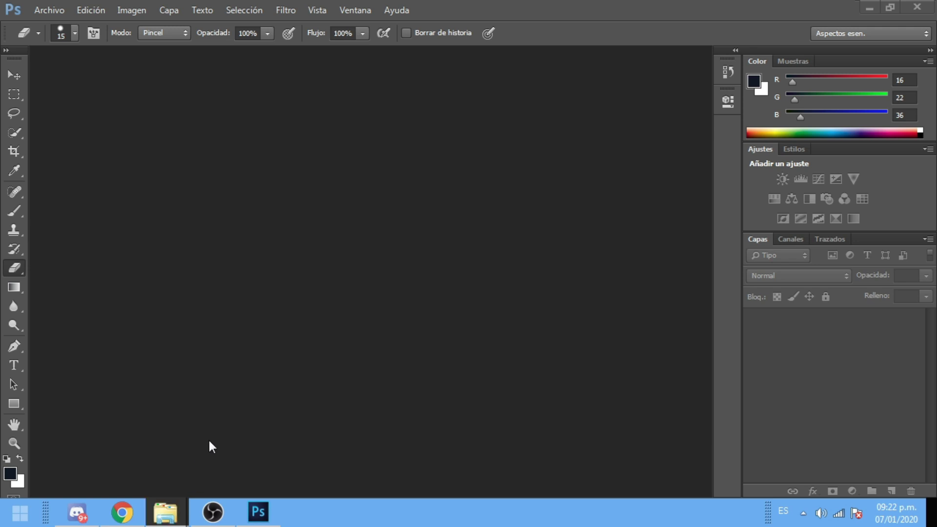
click(58, 3)
click(65, 42)
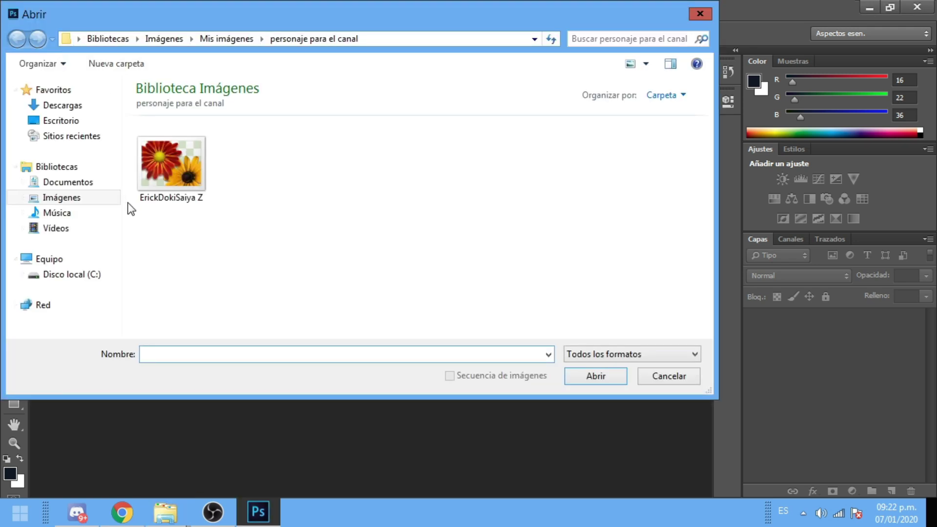
key(Escape)
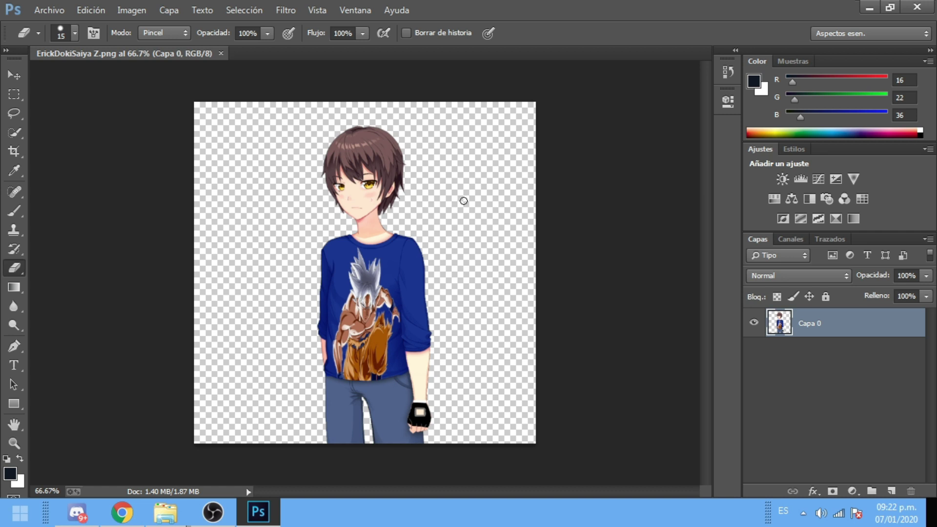
Step: Zoom in to 500% to examine the character's hair and face closely
key(ctrl+plus)
key(ctrl+plus)
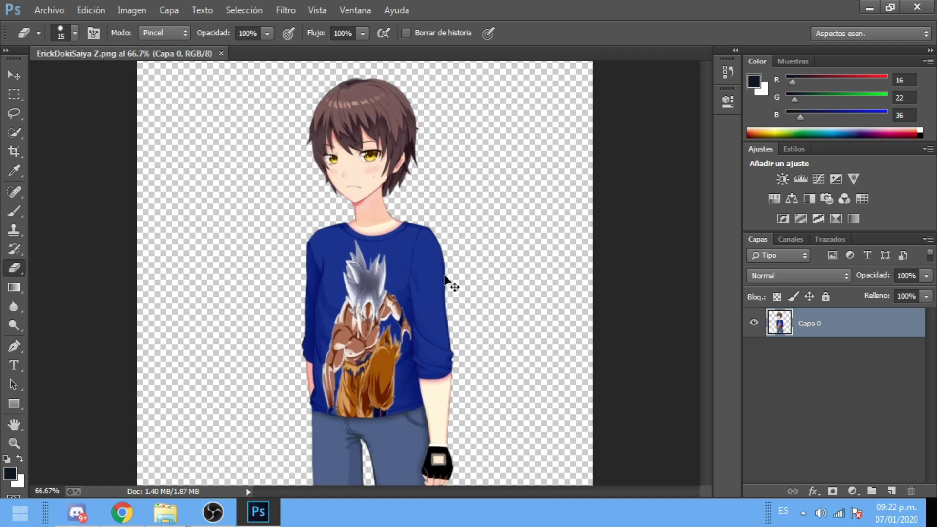
scroll(444, 276, up, 10)
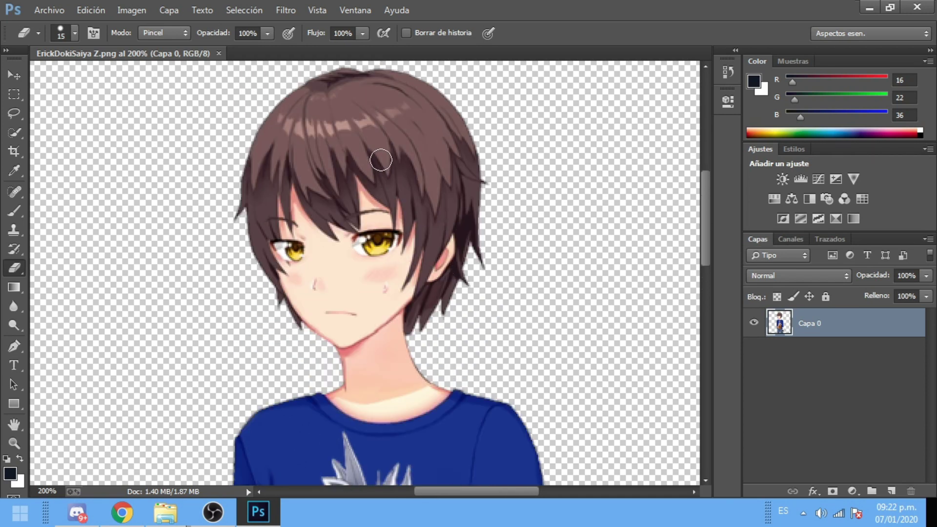
key(ctrl+plus)
key(ctrl+plus)
key(ctrl+plus)
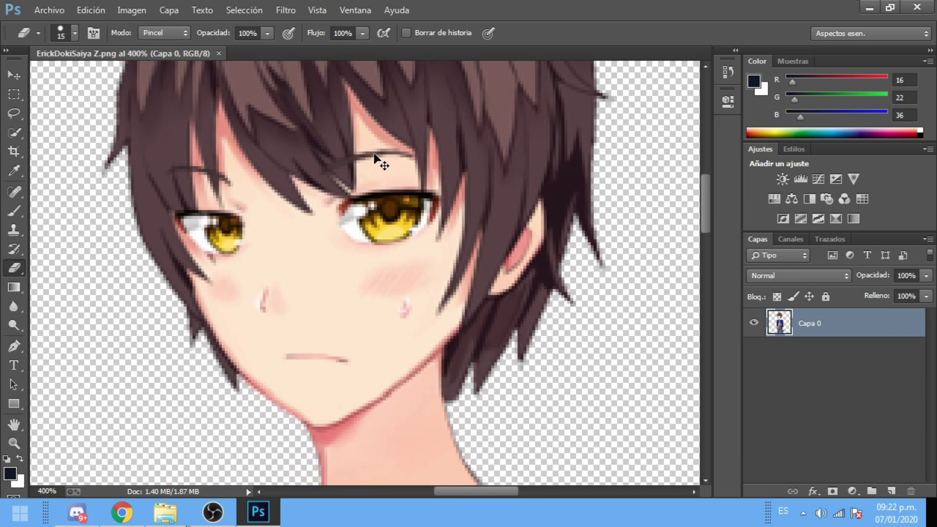
scroll(374, 154, up, 2)
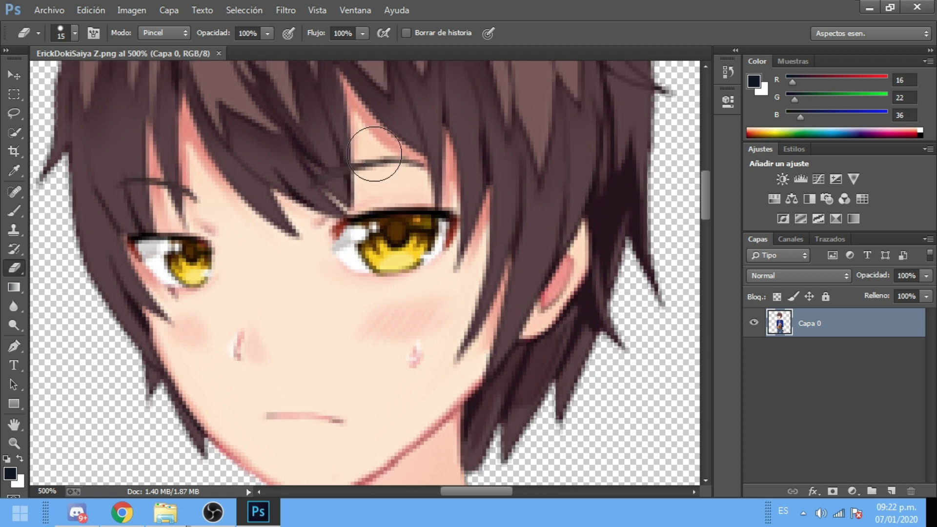
scroll(375, 166, up, 5)
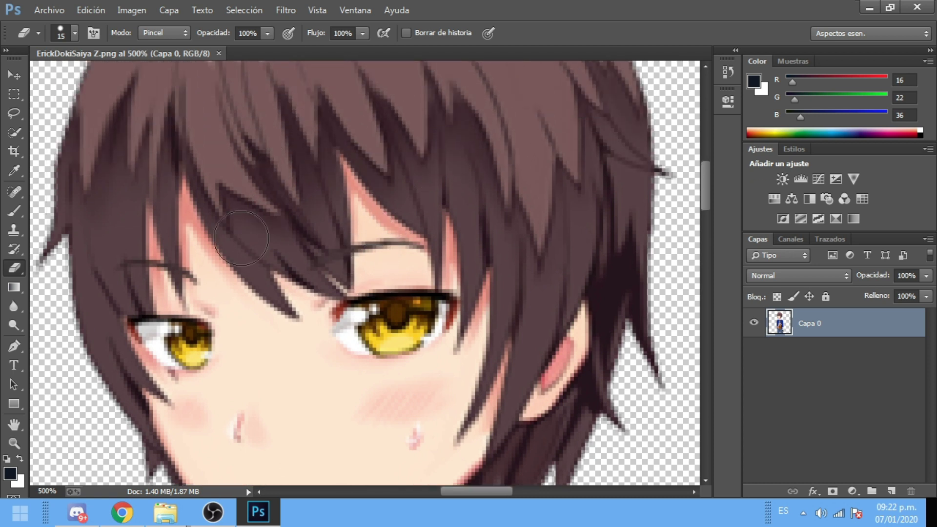
Step: Compare the selection and brush tools and choose the Polygonal Lasso tool
click(18, 135)
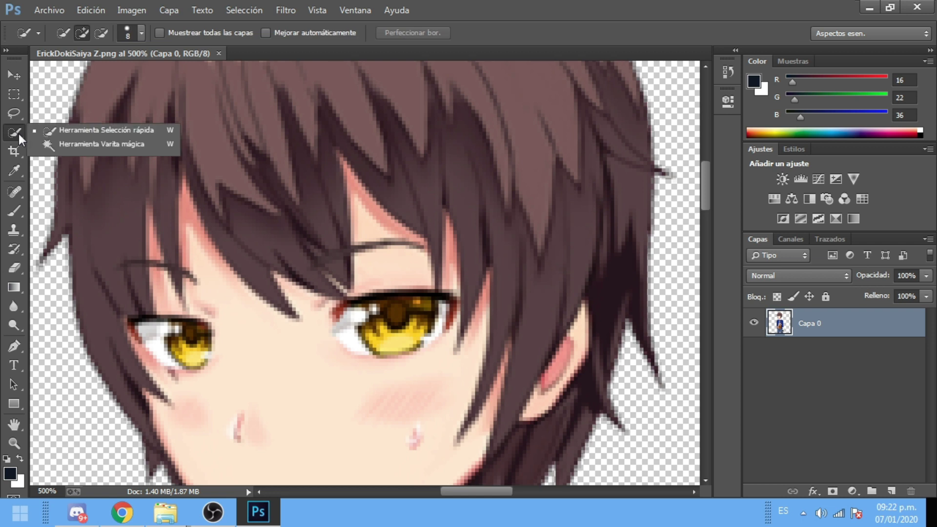
click(16, 118)
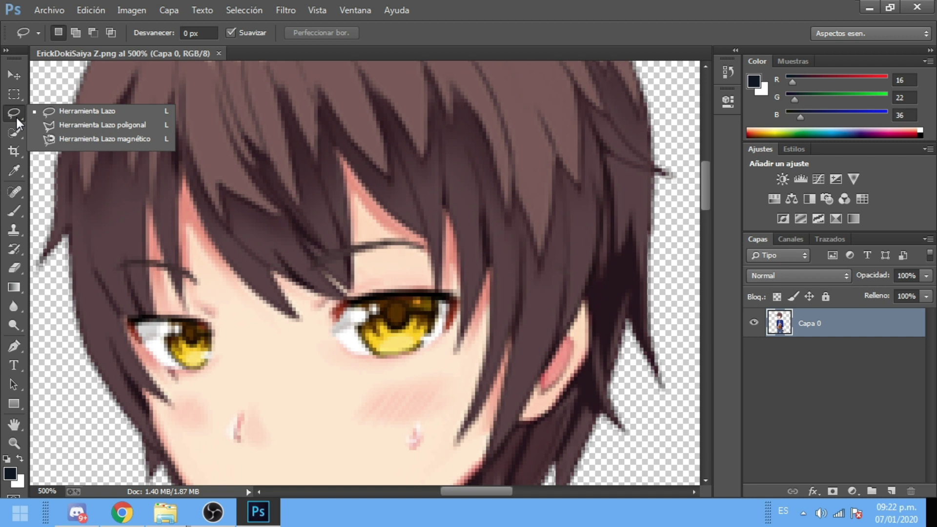
click(16, 212)
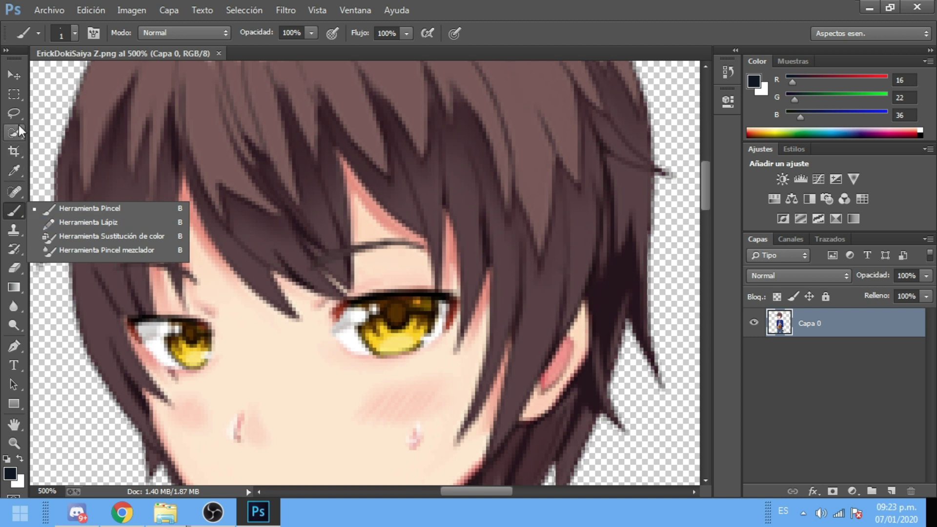
click(17, 96)
click(15, 130)
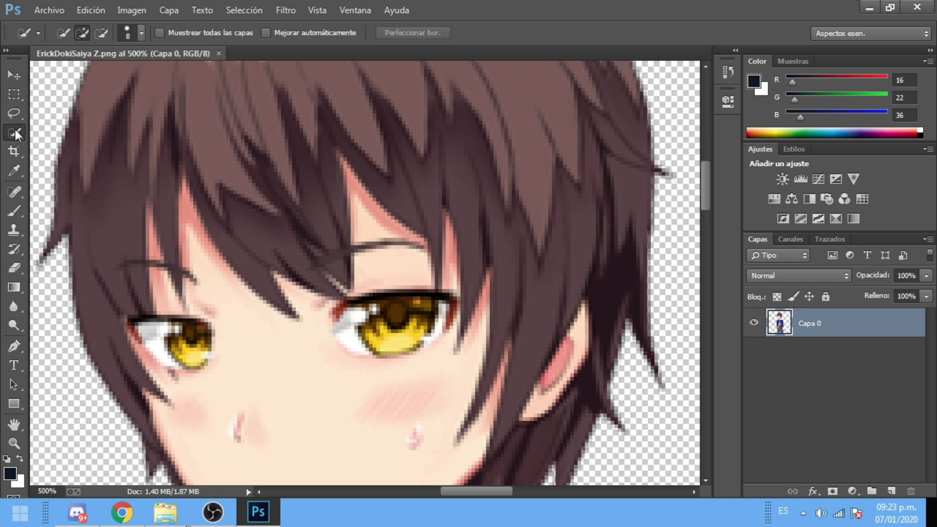
click(18, 112)
click(13, 134)
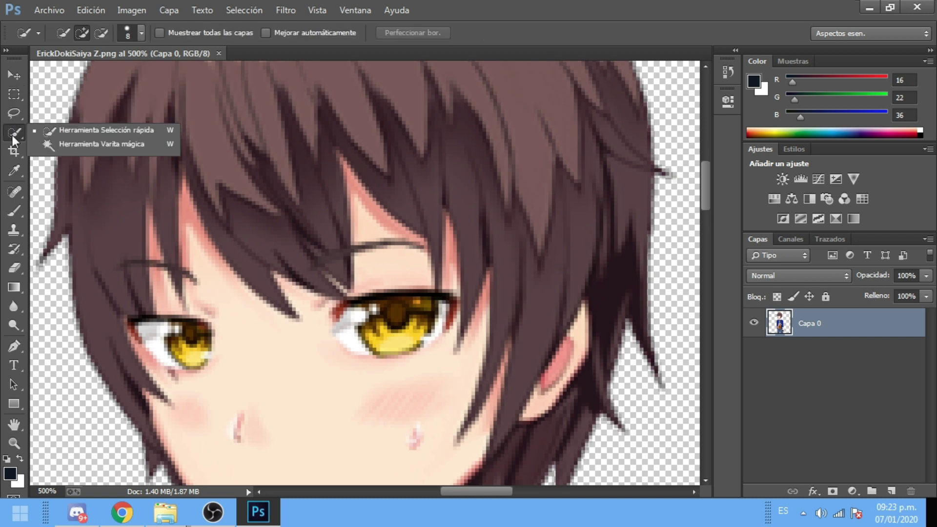
click(17, 115)
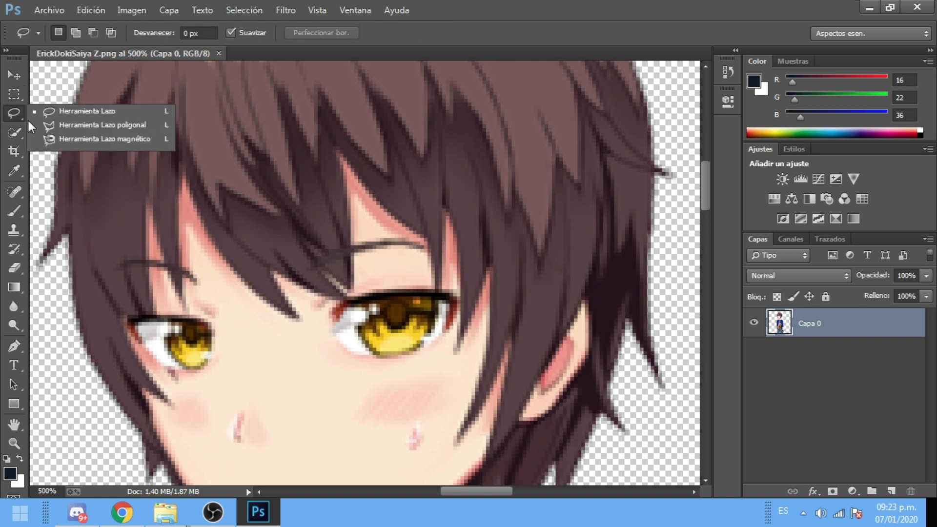
click(86, 127)
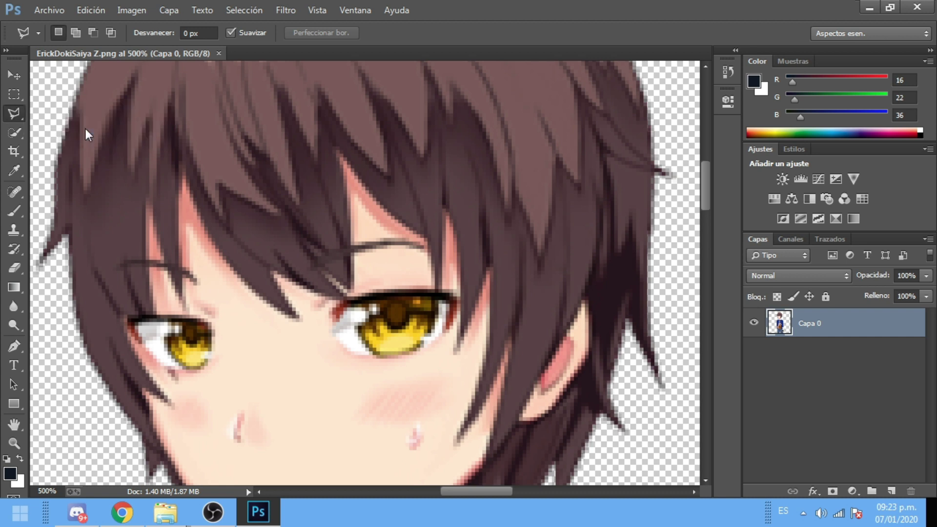
Step: Trace the outer edge of the character's hair with the Polygonal Lasso, from the side tip up towards the crown
scroll(146, 244, down, 5)
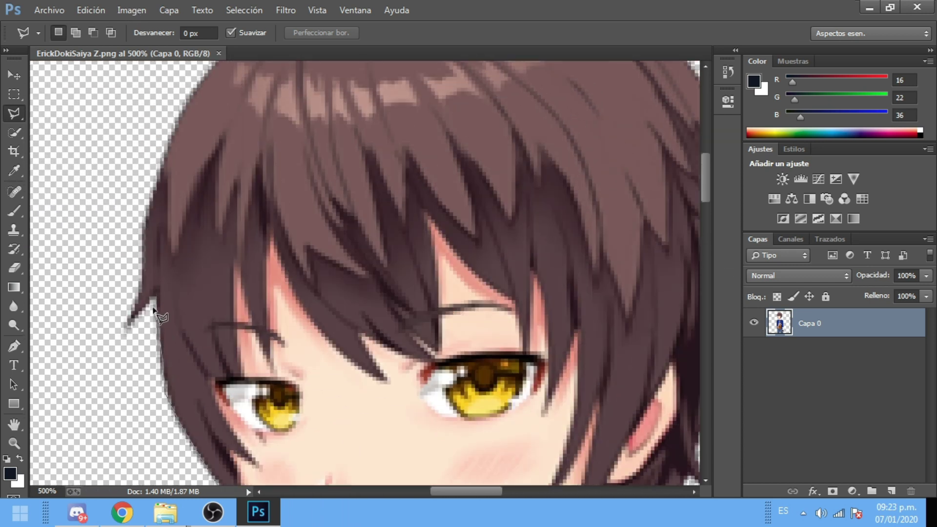
click(156, 304)
click(142, 215)
scroll(193, 193, up, 3)
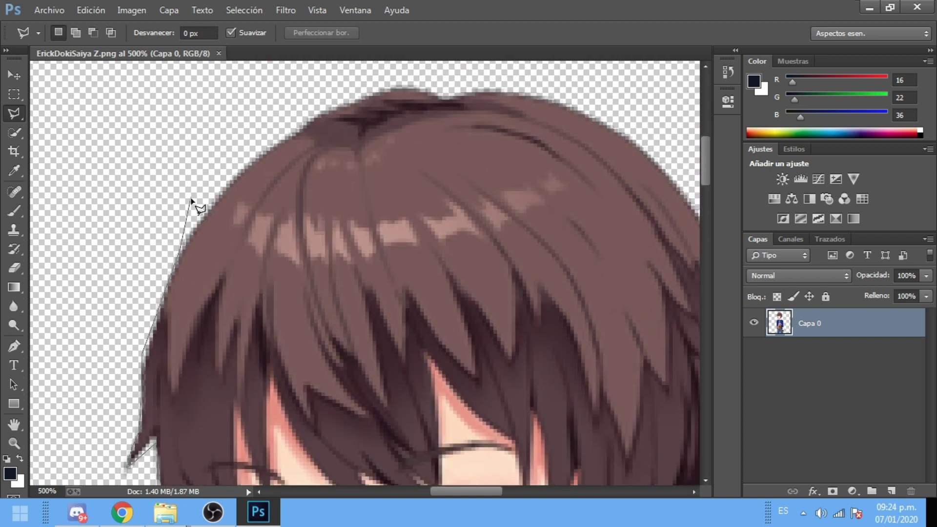
click(221, 192)
click(281, 138)
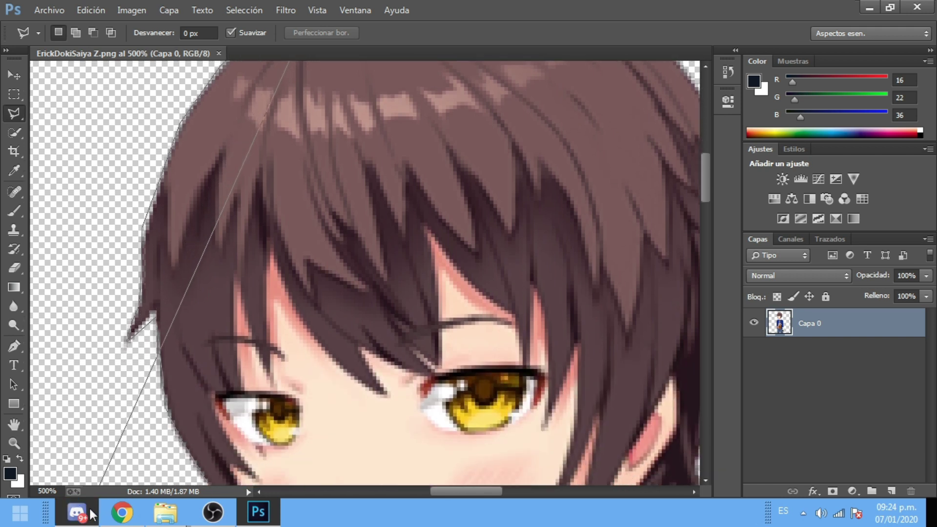
Step: Switch to Discord, read through the general channel's new messages, and post the message "lel"
click(78, 510)
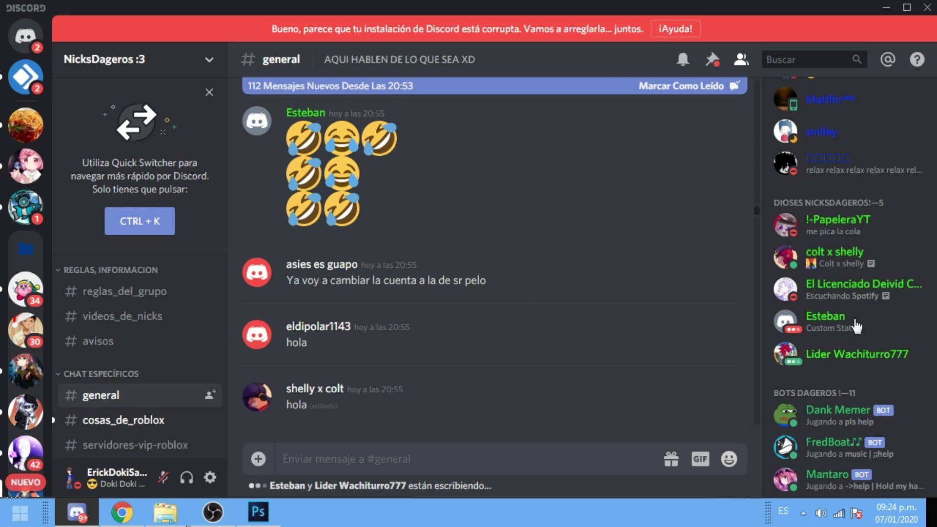
scroll(903, 313, up, 5)
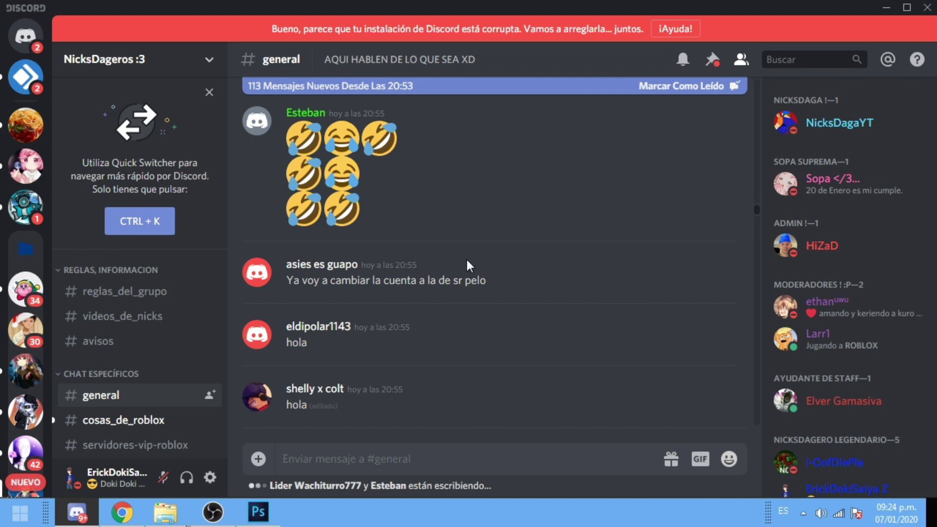
scroll(466, 258, down, 10)
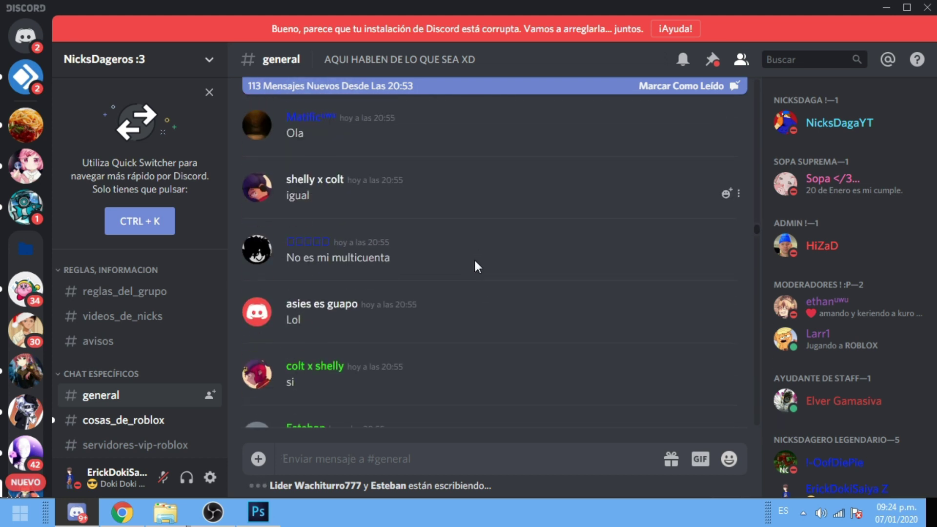
scroll(474, 265, down, 3)
scroll(485, 273, down, 15)
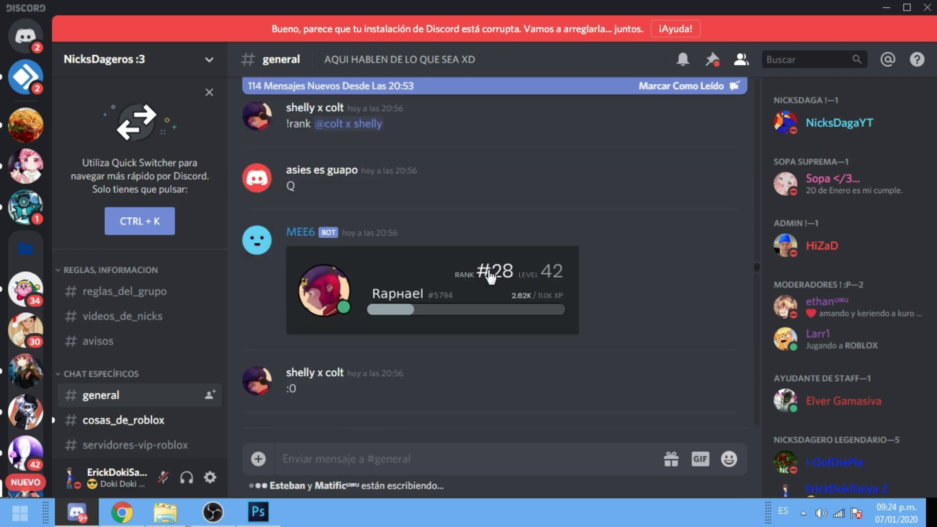
scroll(484, 285, down, 8)
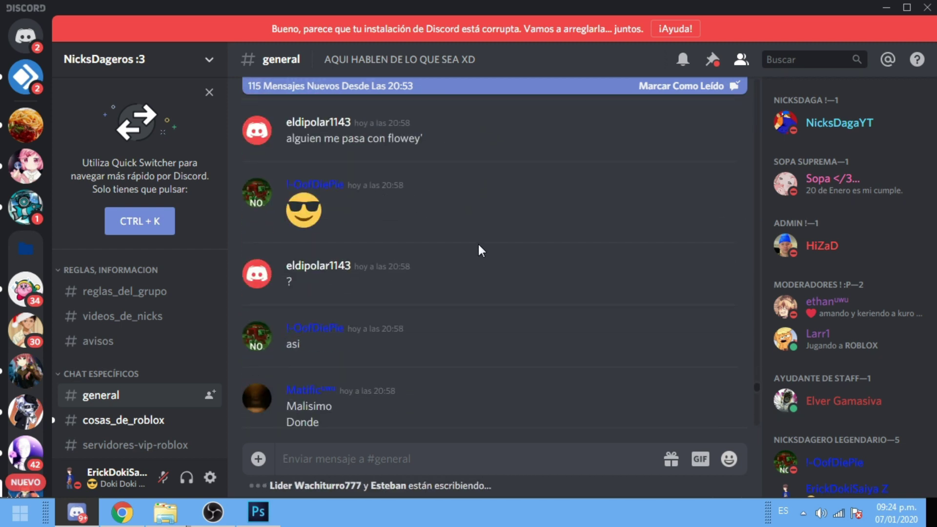
scroll(458, 260, down, 10)
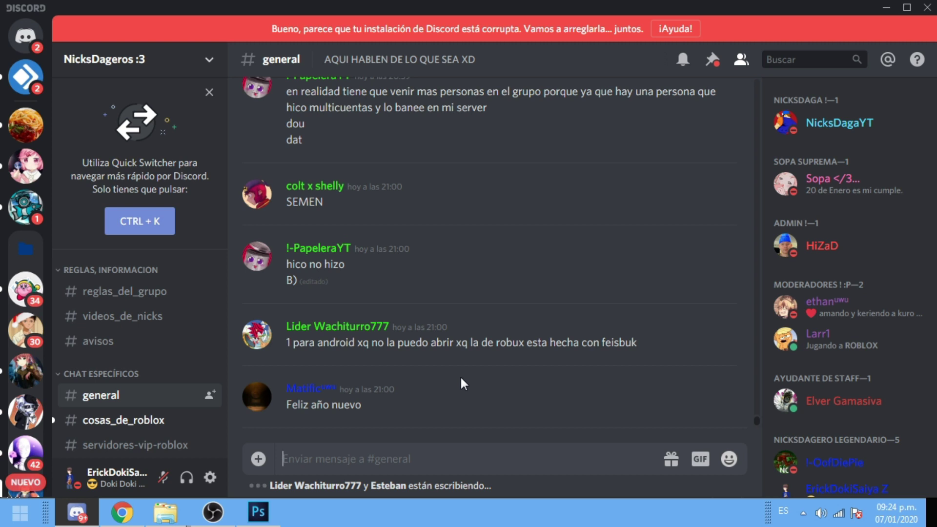
text(lel)
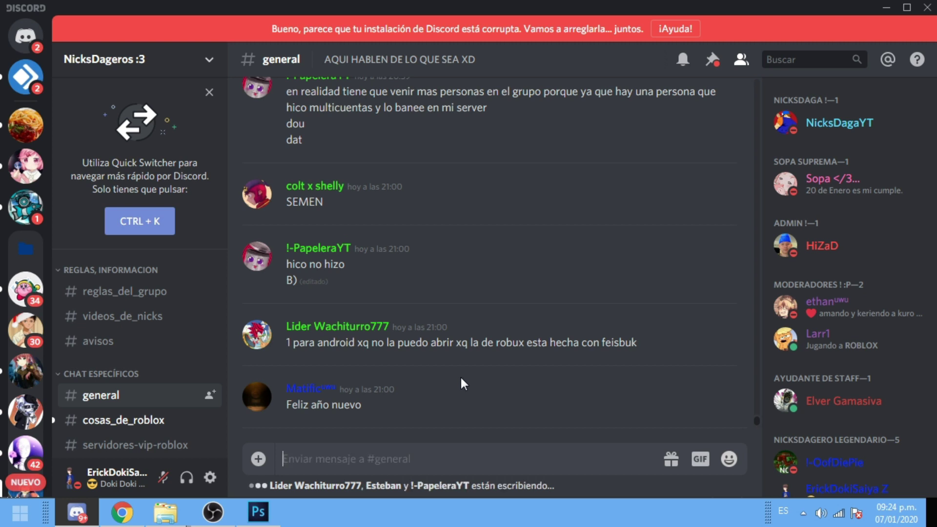
key(Return)
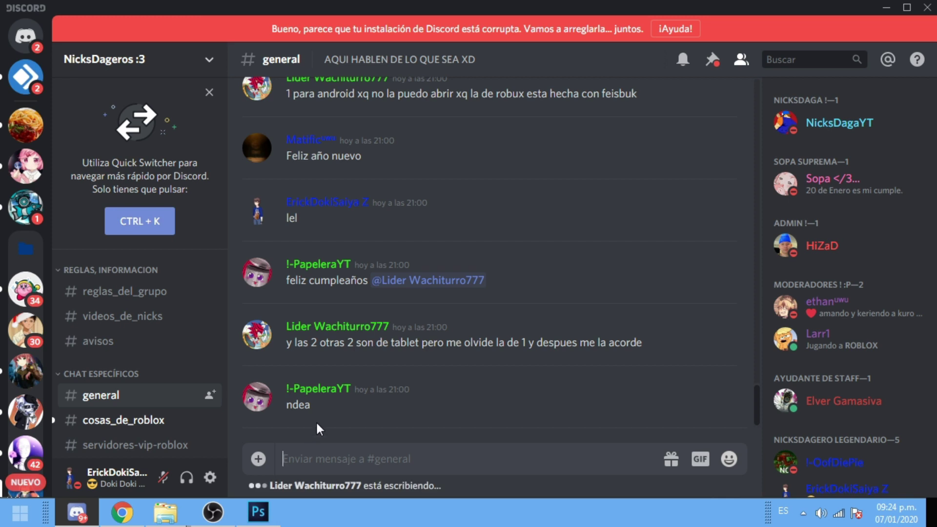
Step: Switch to OBS, stop the running screen recording, and return to Photoshop
click(222, 521)
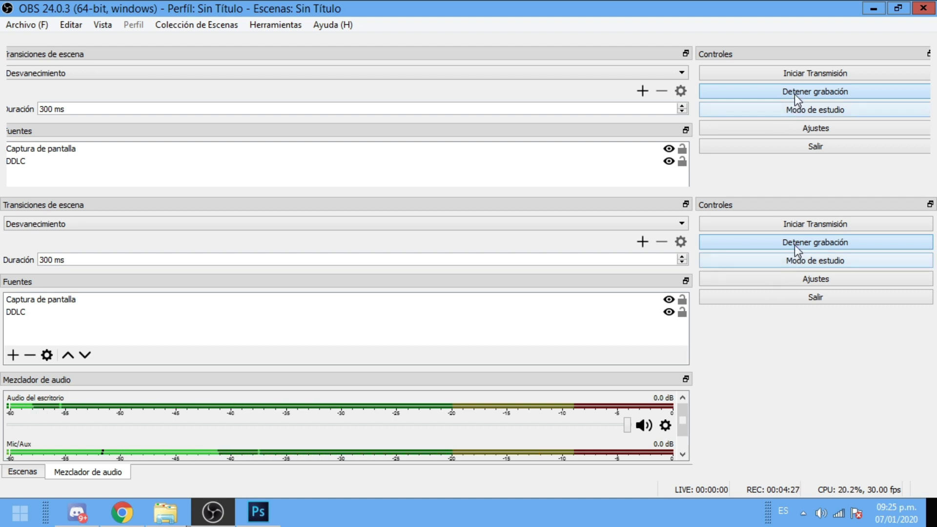
click(813, 251)
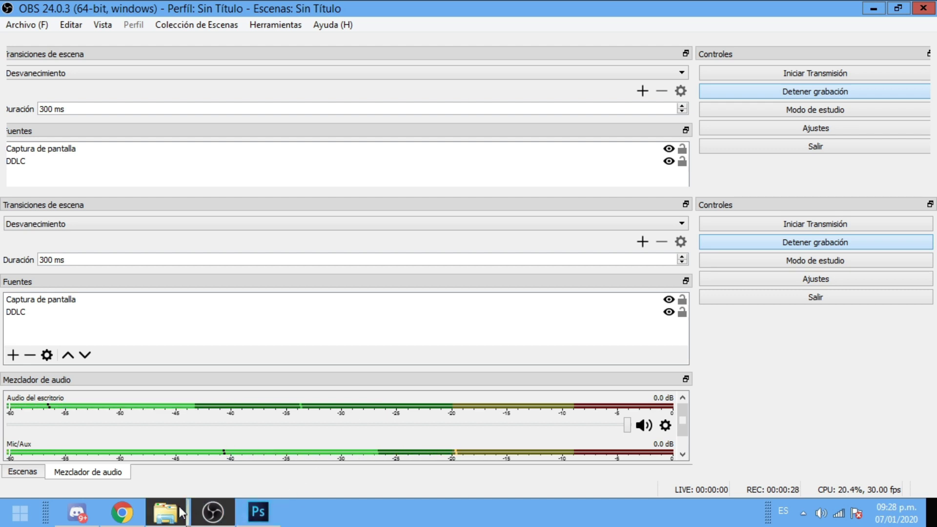
click(260, 518)
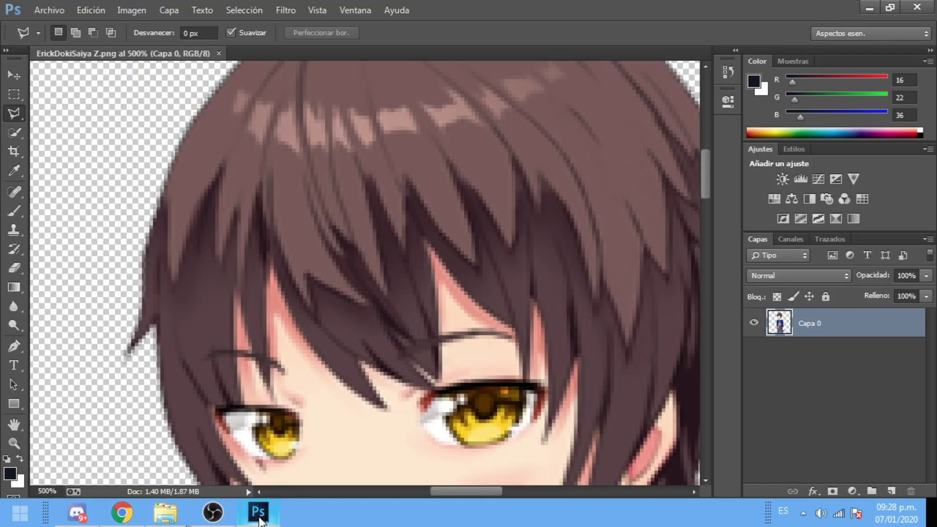
Step: Examine the character's hair and face up close, from the fringe down to the chin
scroll(390, 361, down, 5)
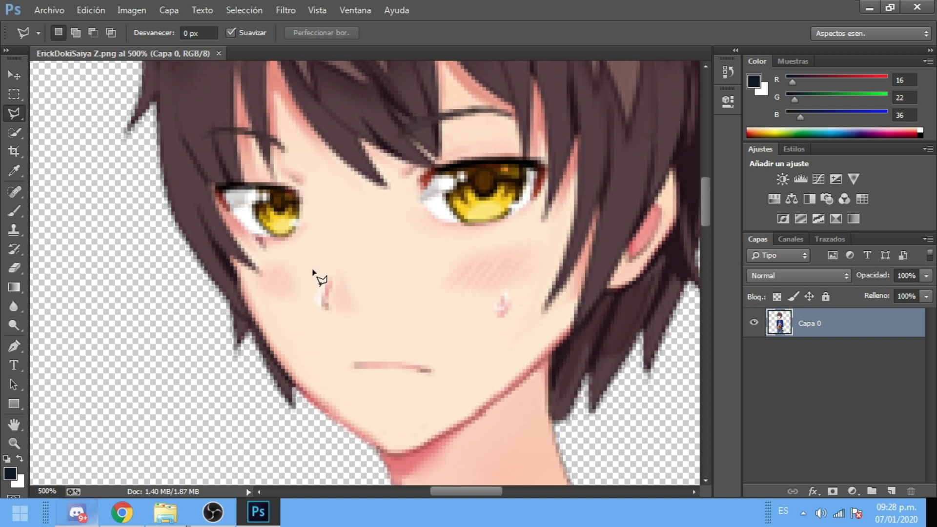
scroll(237, 394, up, 4)
scroll(259, 388, up, 2)
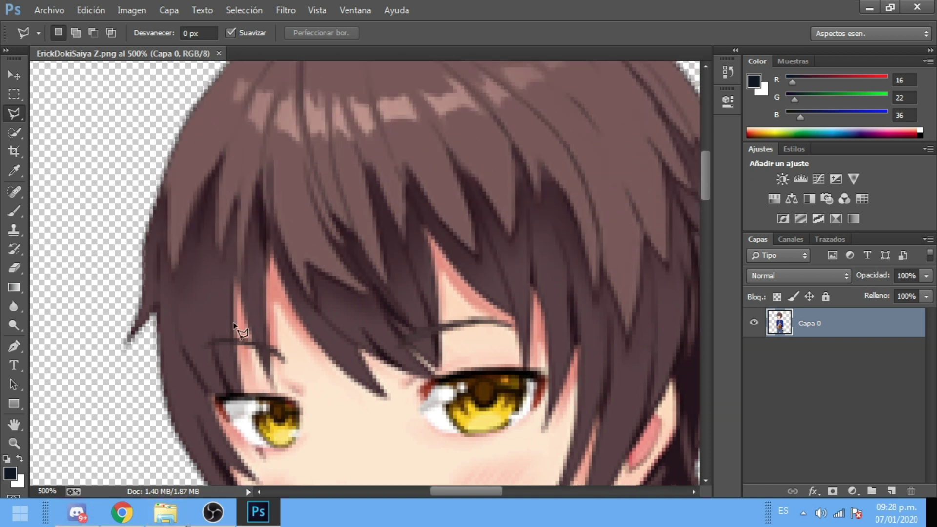
key(ctrl+plus)
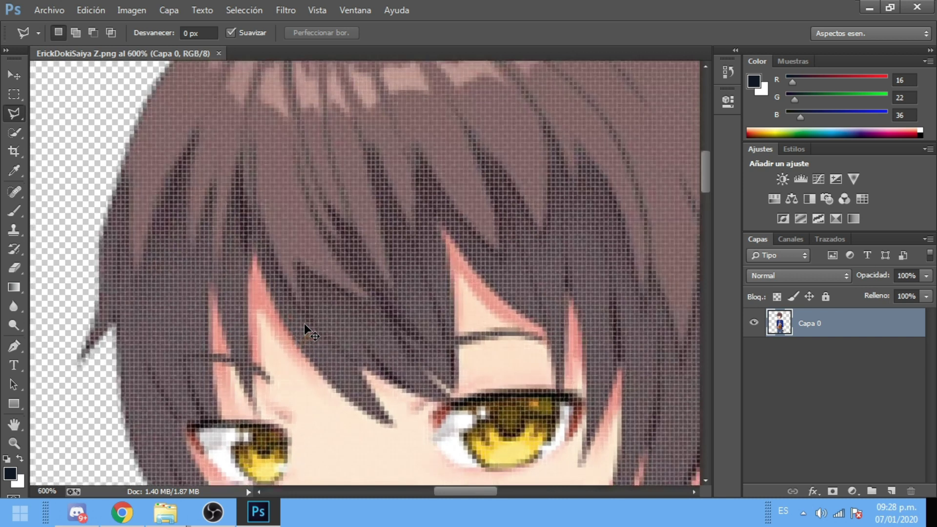
key(ctrl+minus)
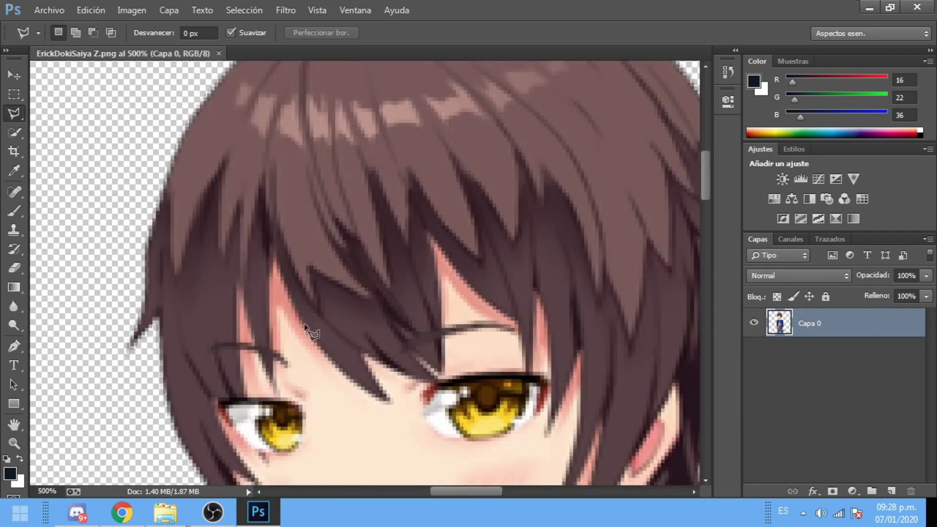
scroll(365, 305, down, 2)
scroll(258, 383, down, 2)
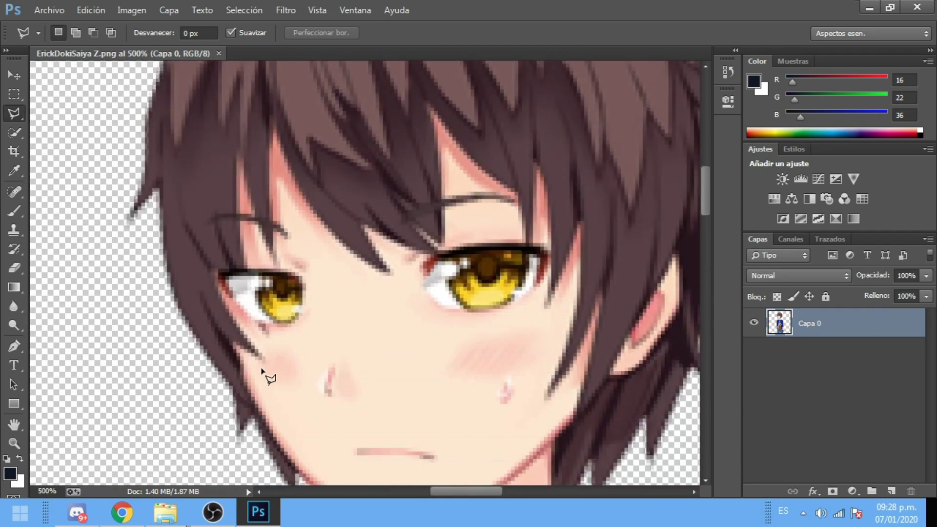
scroll(268, 376, down, 3)
scroll(293, 317, up, 4)
scroll(307, 264, down, 1)
scroll(307, 266, down, 1)
Step: Choose the Quick Selection tool in new selection mode and set its brush size to 5 px
click(14, 132)
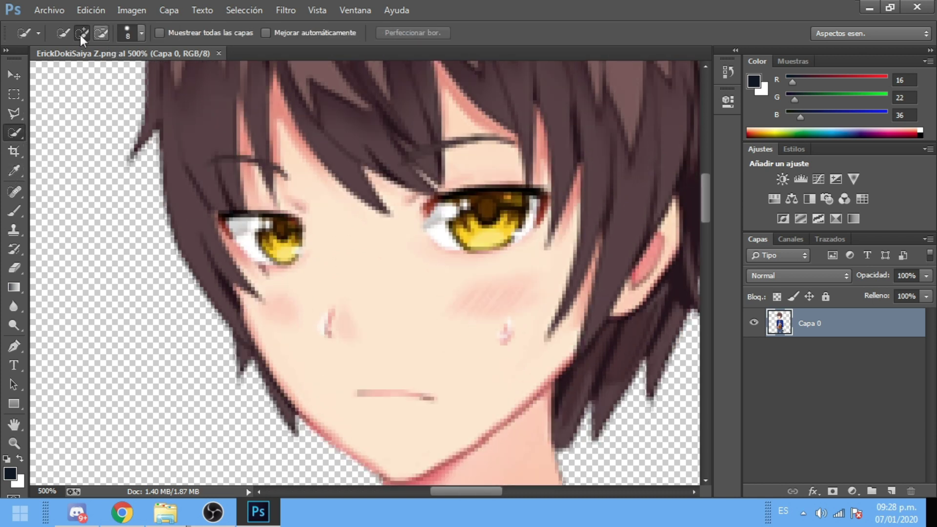
click(63, 33)
scroll(215, 164, up, 1)
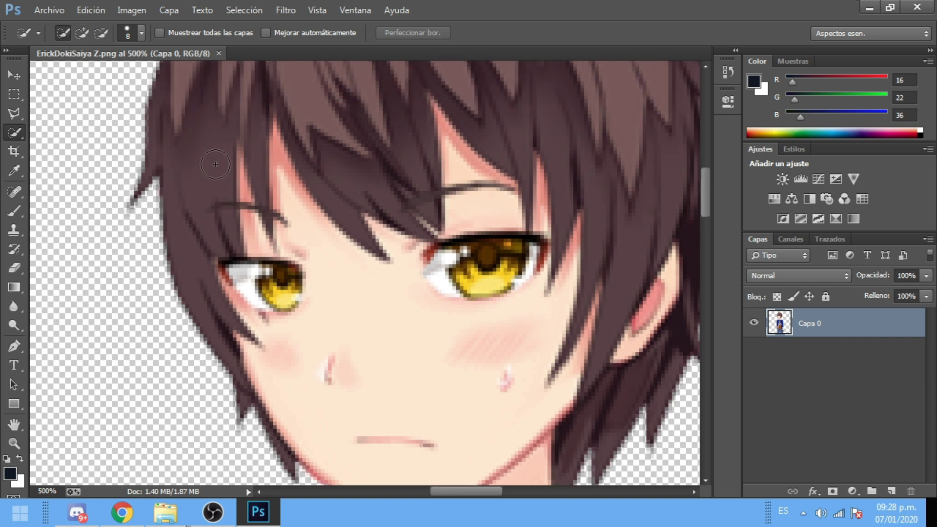
click(130, 33)
click(66, 74)
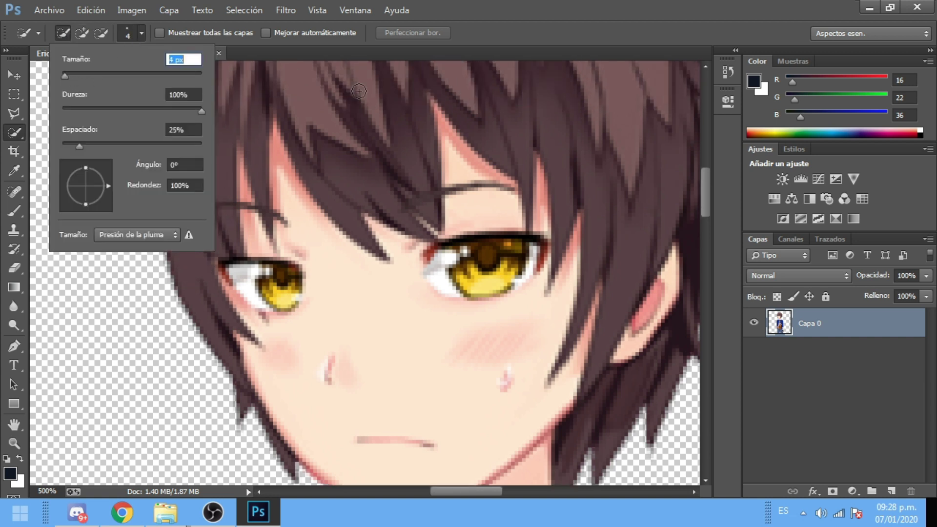
text(2)
key(Return)
Step: Select the main mass of the character's hair with Quick Selection, from the fringe up to the crown and along the outer side edge
click(218, 105)
scroll(218, 104, up, 5)
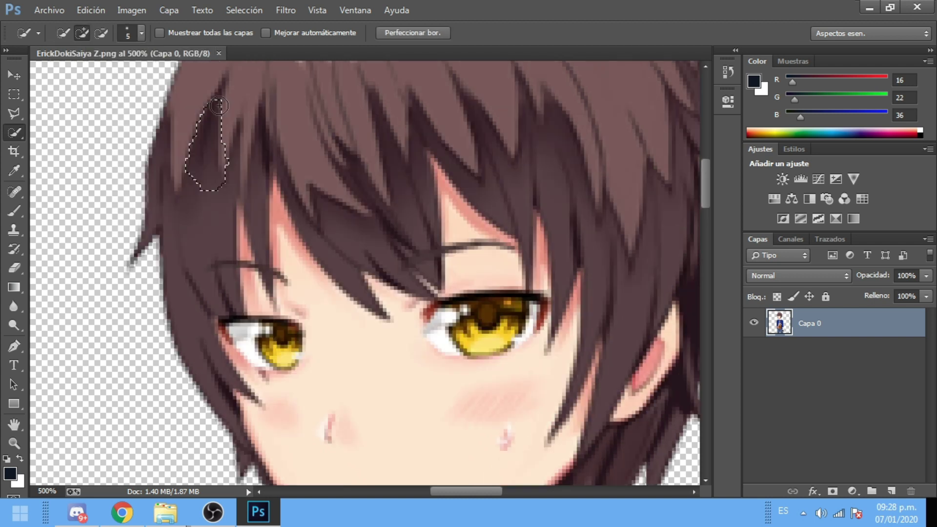
mouse_move(224, 168)
mouse_down()
mouse_move(273, 122)
mouse_move(346, 92)
mouse_move(432, 86)
mouse_move(439, 292)
mouse_move(480, 194)
mouse_up()
scroll(540, 184, up, 2)
scroll(488, 182, up, 2)
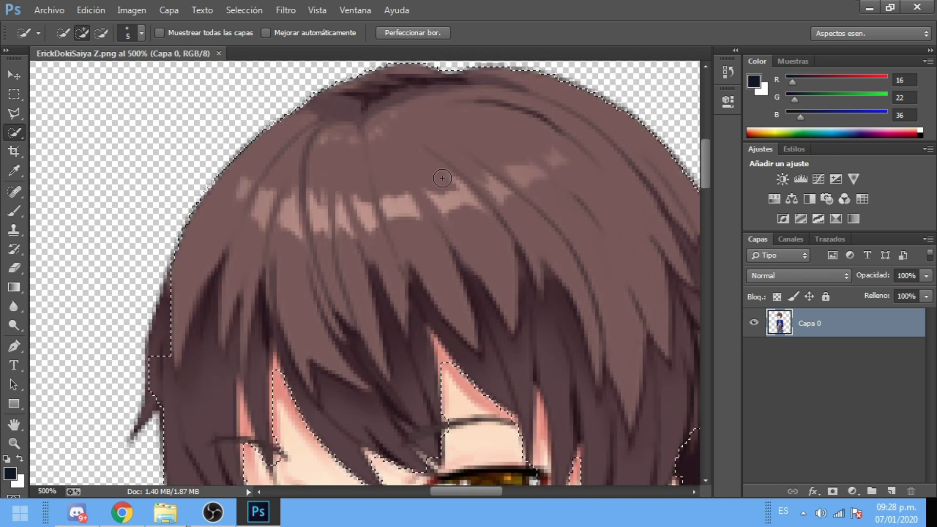
scroll(205, 287, down, 3)
click(165, 266)
click(157, 336)
Step: Set the Quick Selection brush size to 2 px and add the side tip and the lower strands beside the cheek
click(126, 33)
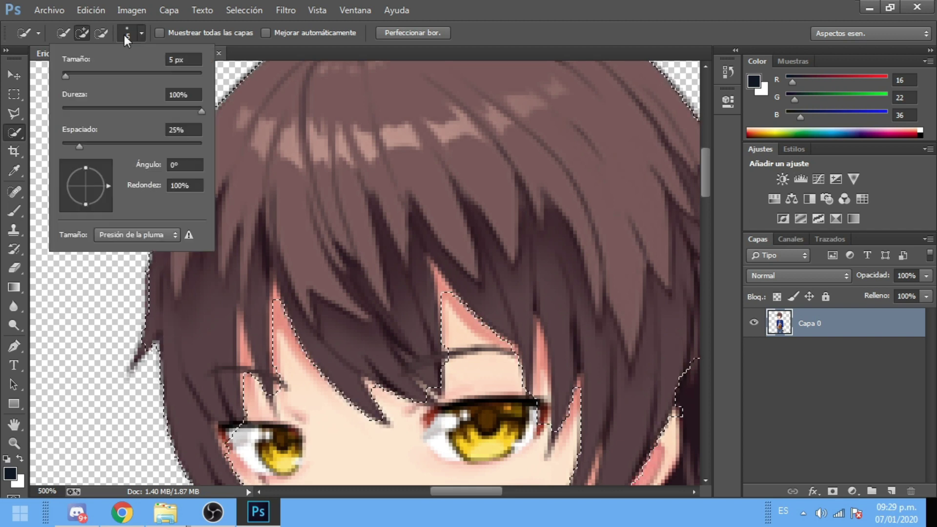
drag(66, 76, 64, 77)
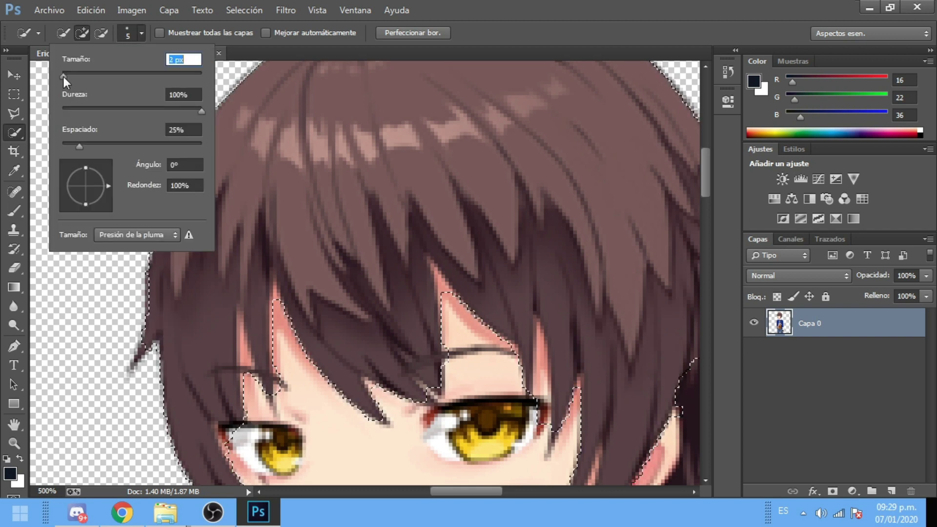
click(140, 32)
scroll(254, 338, down, 3)
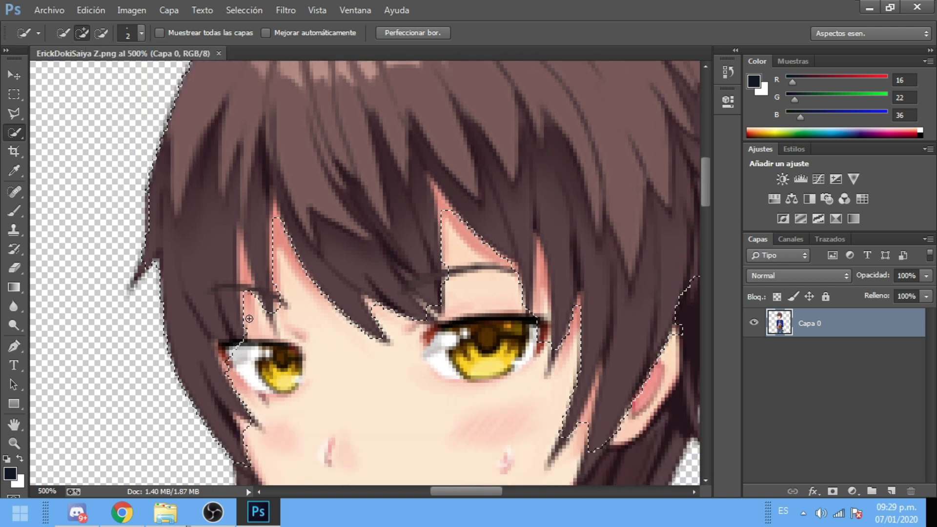
scroll(237, 398, down, 1)
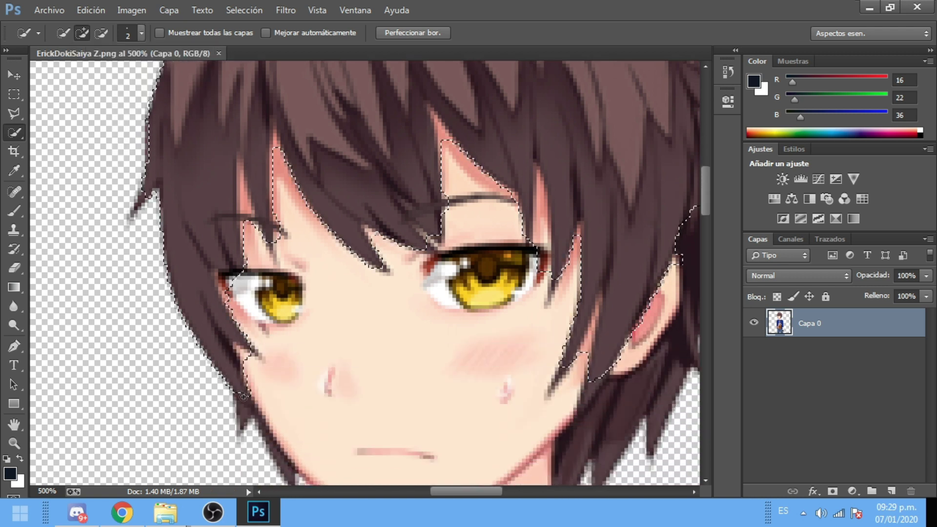
scroll(262, 390, down, 2)
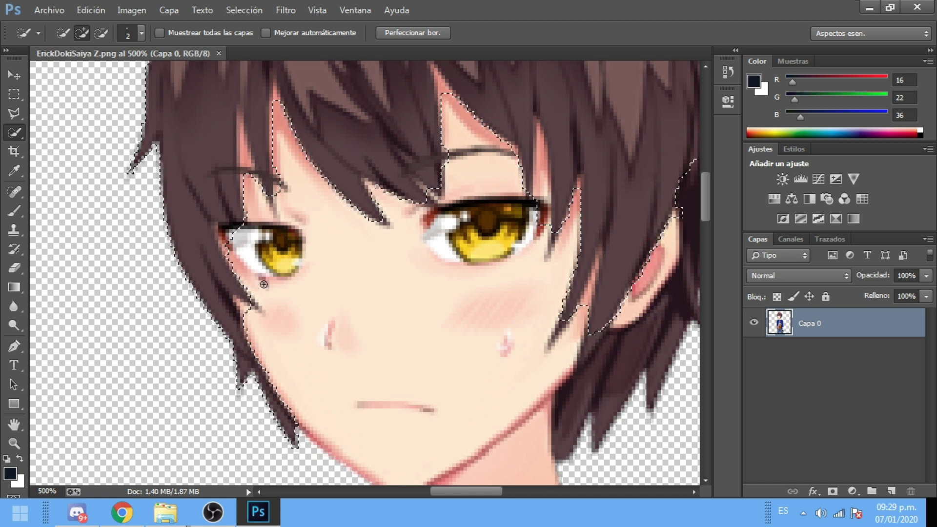
Step: Refine the hair selection beside the outer eye corner, subtracting the eye and skin while keeping the adjoining strand
key(alt)
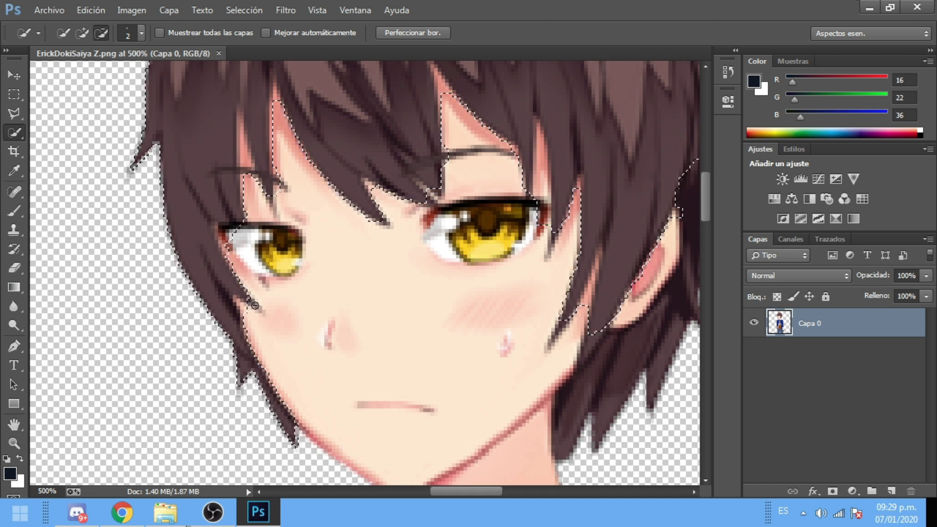
key(alt)
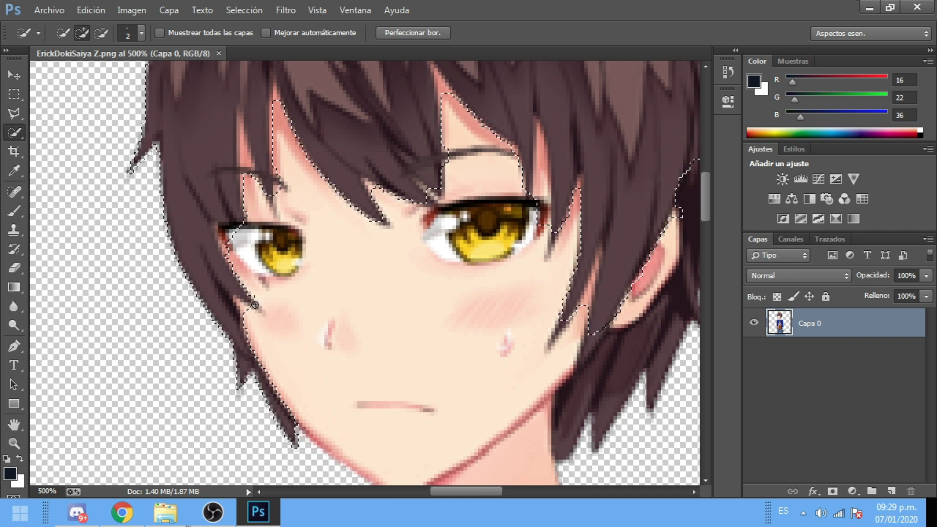
alt+click(229, 241)
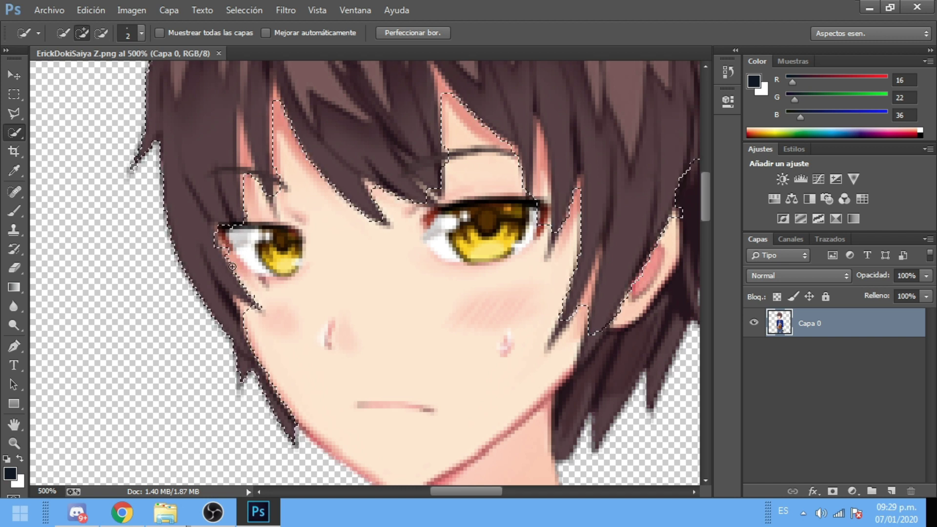
click(222, 242)
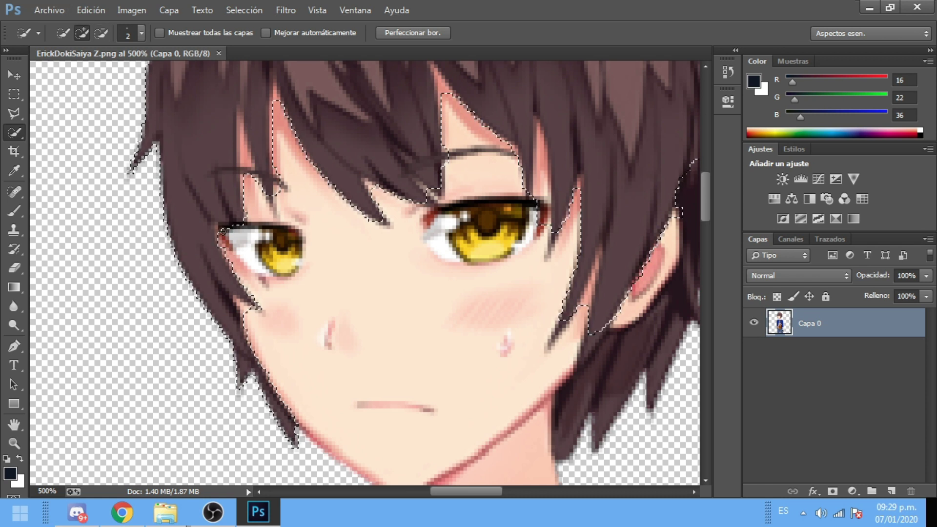
key(alt)
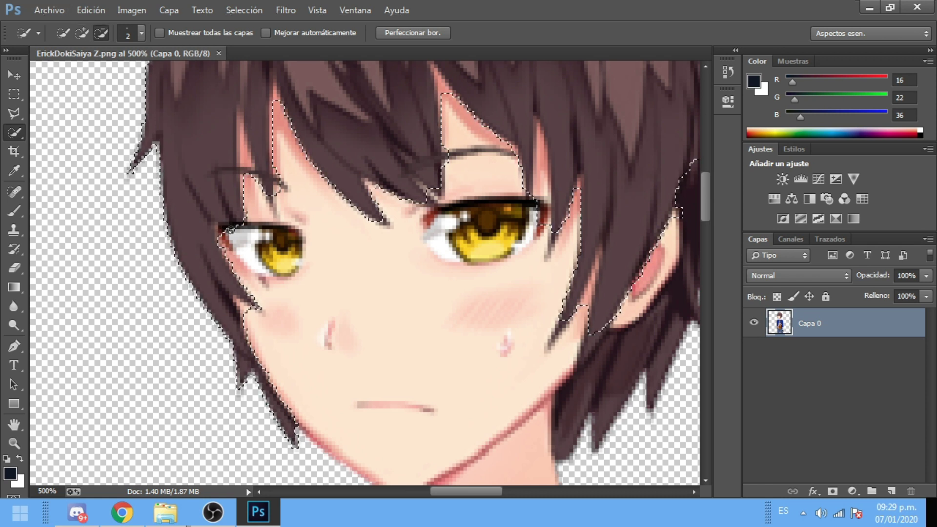
alt+click(227, 227)
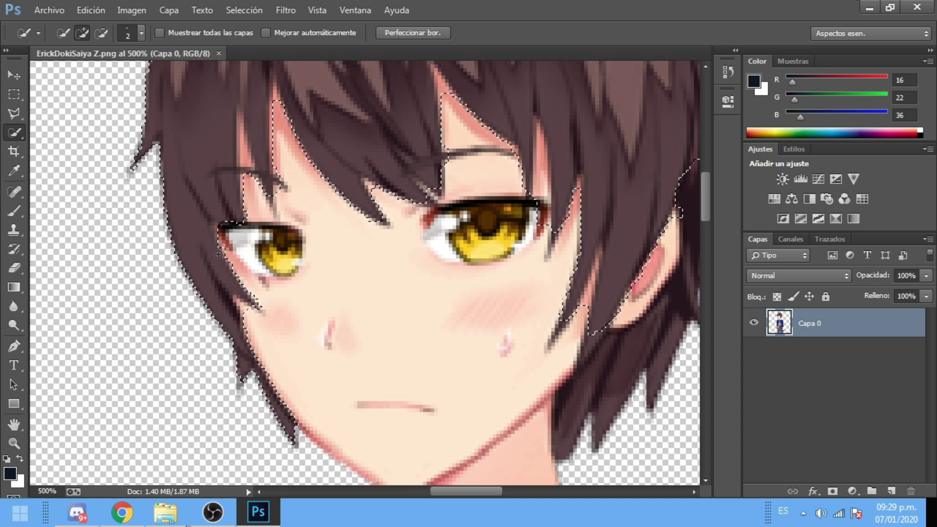
alt+click(229, 225)
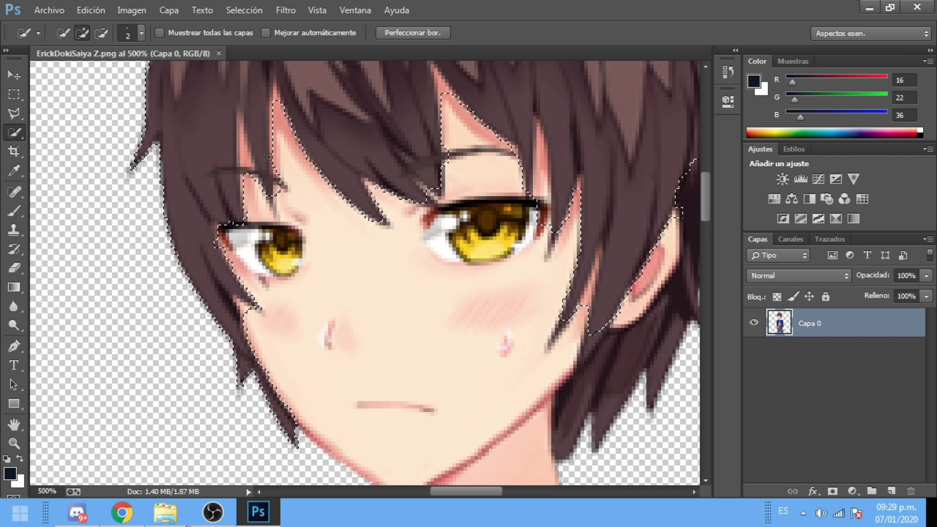
Step: Subtract the narrow skin gap between the side fringe strands and trim the selection around the other eyebrow
alt+click(244, 155)
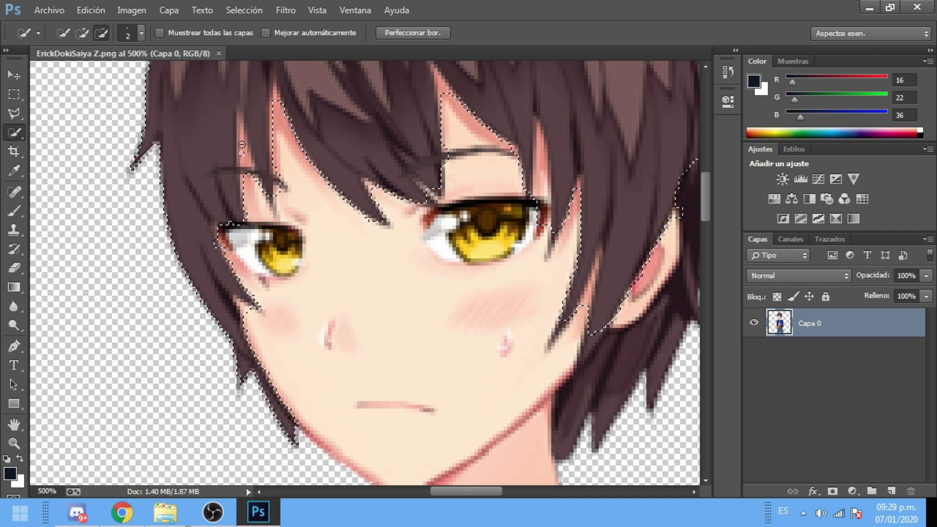
drag(242, 124, 239, 120)
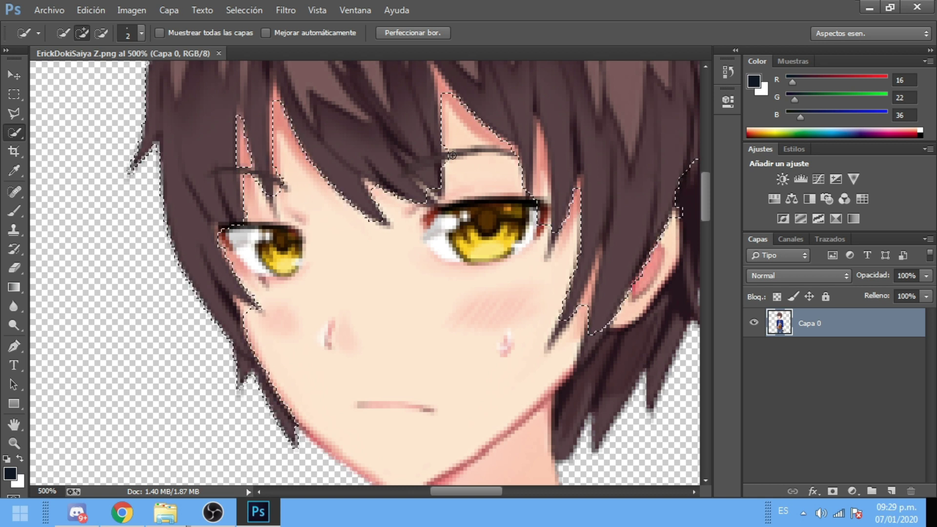
scroll(324, 195, up, 3)
key(alt)
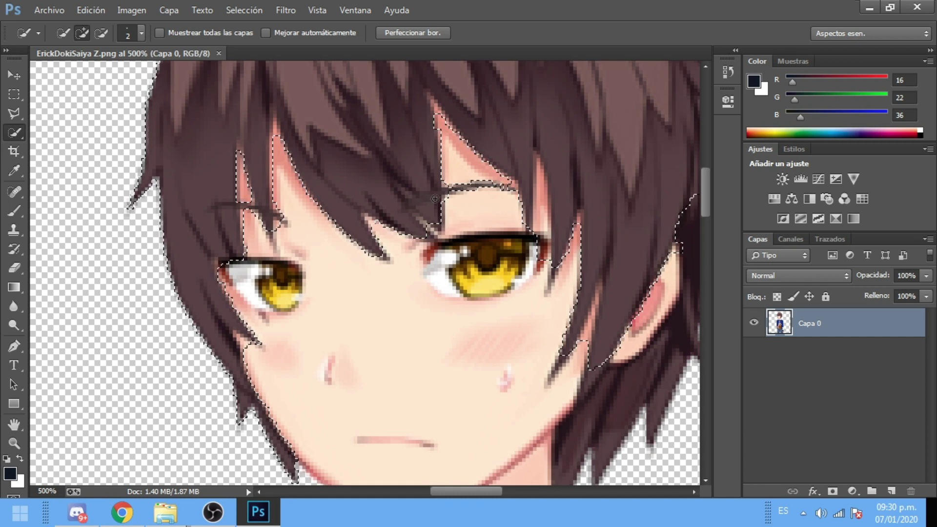
Step: Subtract the skin sliver between the strands near the ear and add the dark hair behind the ear down to the nape
scroll(365, 205, up, 3)
scroll(273, 211, up, 8)
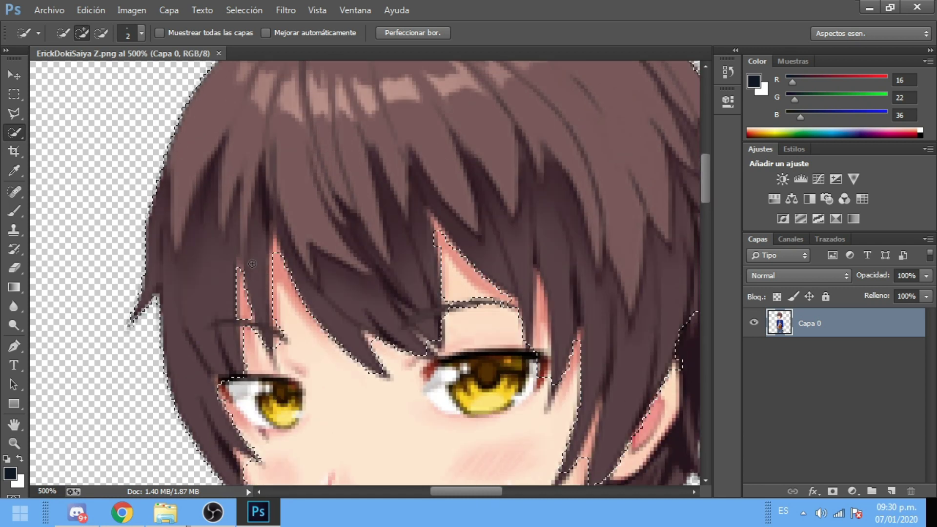
scroll(444, 490, right, 10)
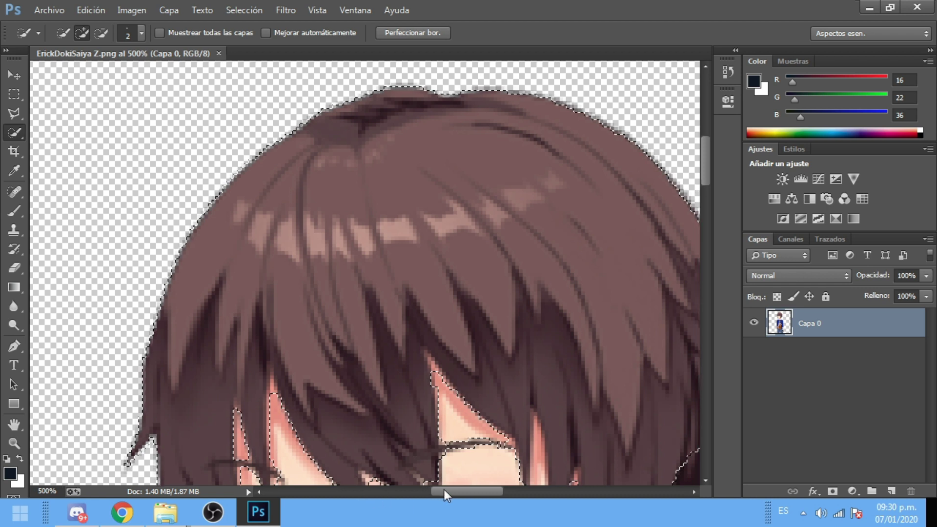
scroll(414, 338, down, 7)
scroll(413, 338, down, 3)
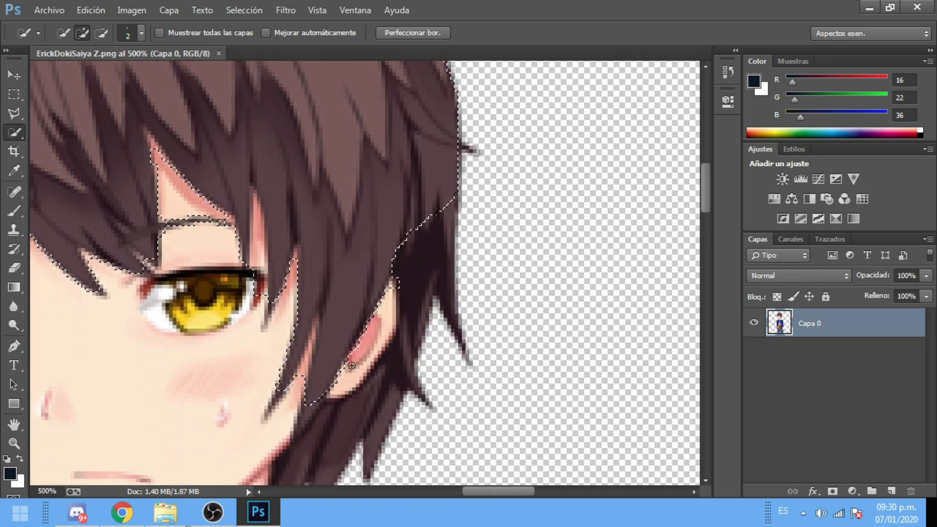
key(alt)
alt+click(310, 353)
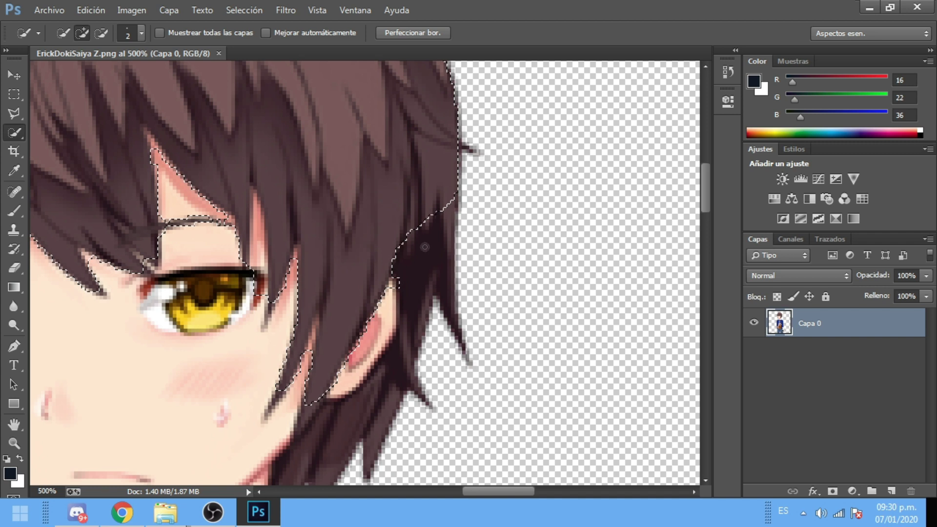
mouse_move(419, 280)
mouse_down()
mouse_move(418, 334)
mouse_move(375, 422)
mouse_up()
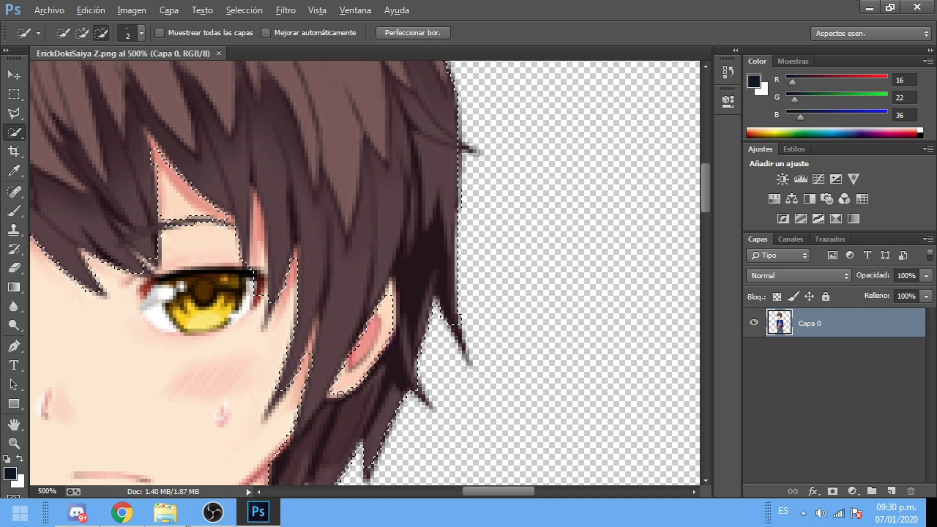
Step: Refine the hair selection around the nape points and extend it to the tip of the strand beside the cheek
alt+scroll(366, 351, down, 1)
scroll(366, 350, down, 3)
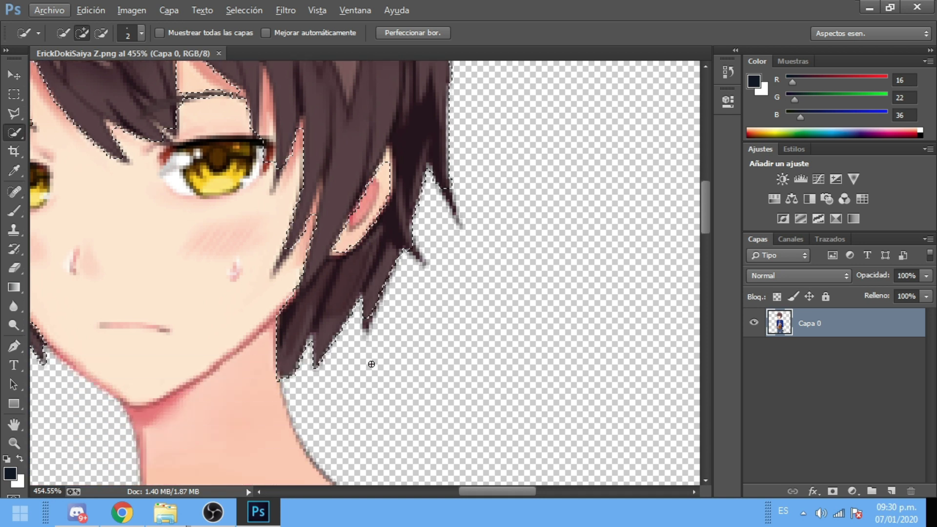
alt+scroll(327, 352, up, 1)
alt+scroll(327, 352, up, 1)
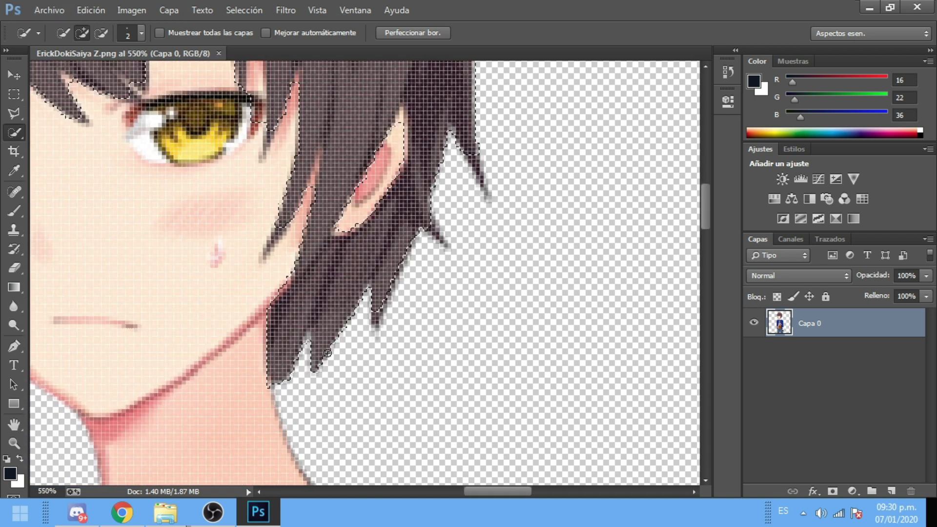
alt+scroll(327, 353, down, 1)
key(alt)
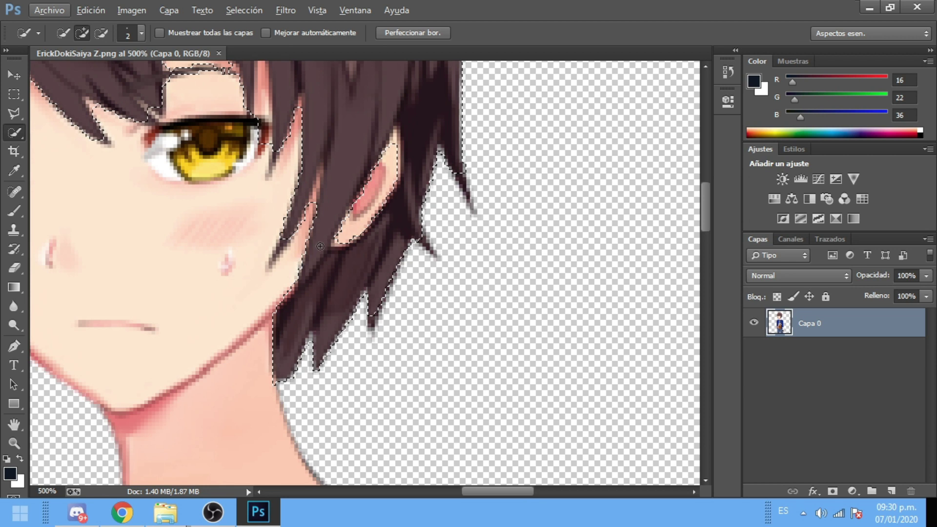
key(alt)
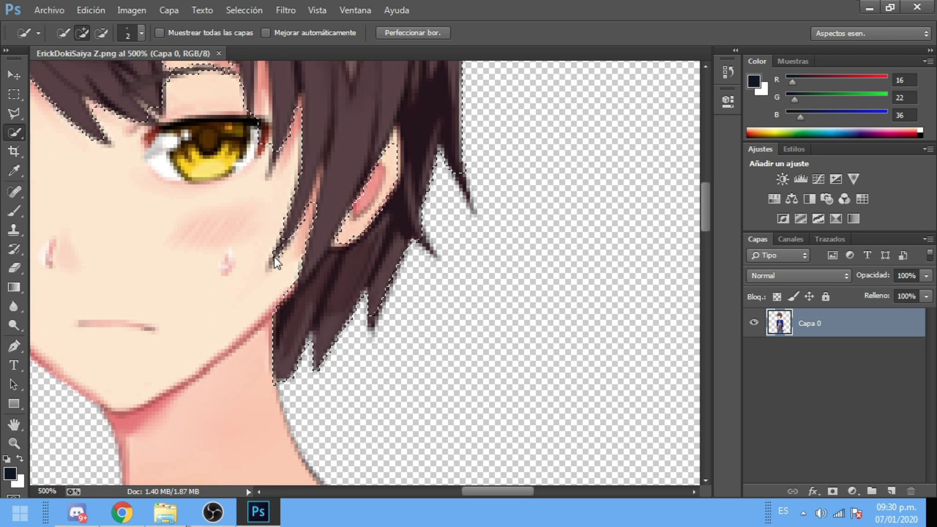
scroll(275, 256, up, 1)
key(alt)
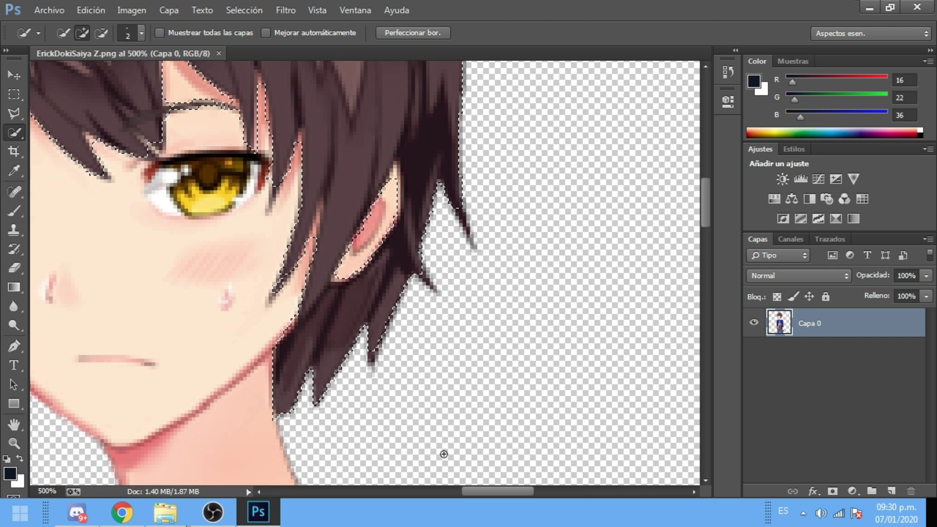
Step: Refine the hair selection on the face's opposite side, covering the outer edge, eyebrow and cheek strand tip and trimming the eye corner
drag(473, 491, 440, 492)
alt+click(266, 262)
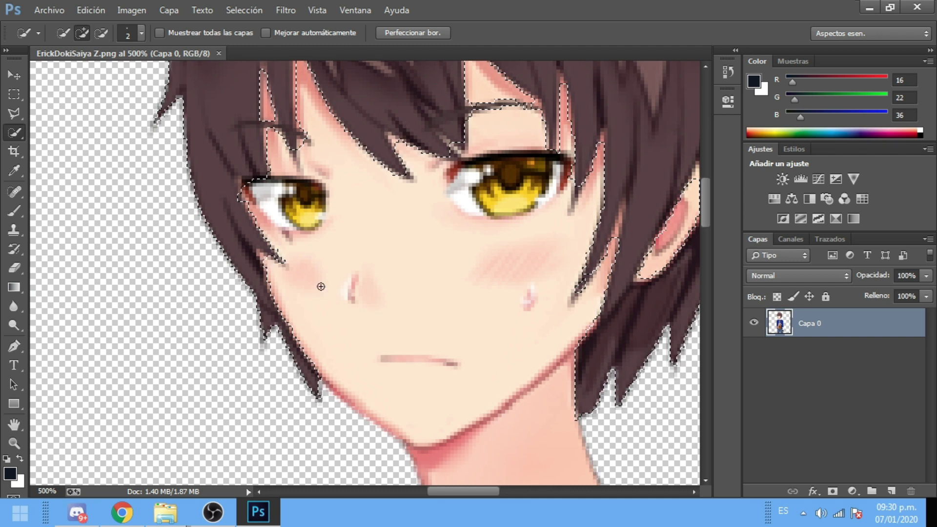
scroll(253, 244, up, 2)
mouse_move(244, 233)
mouse_down()
mouse_move(211, 239)
mouse_move(229, 299)
mouse_move(197, 223)
mouse_up()
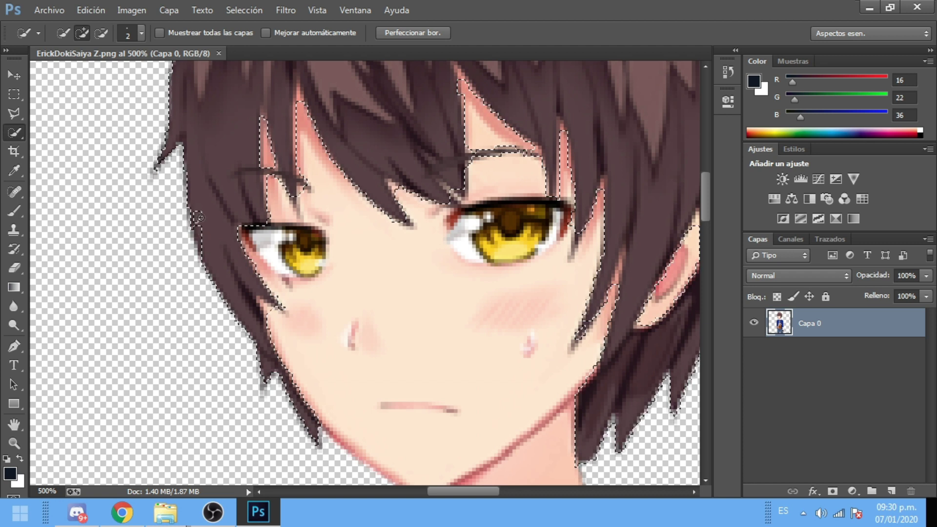
click(201, 239)
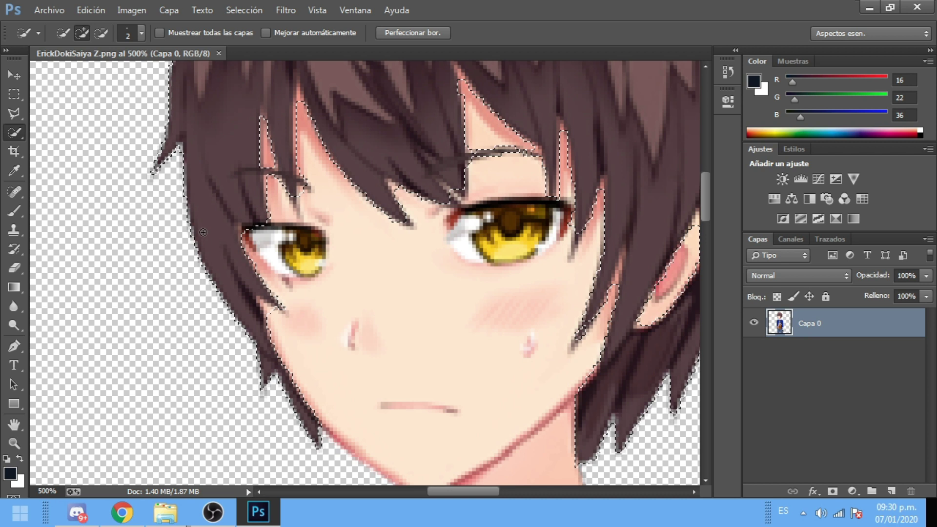
alt+click(248, 229)
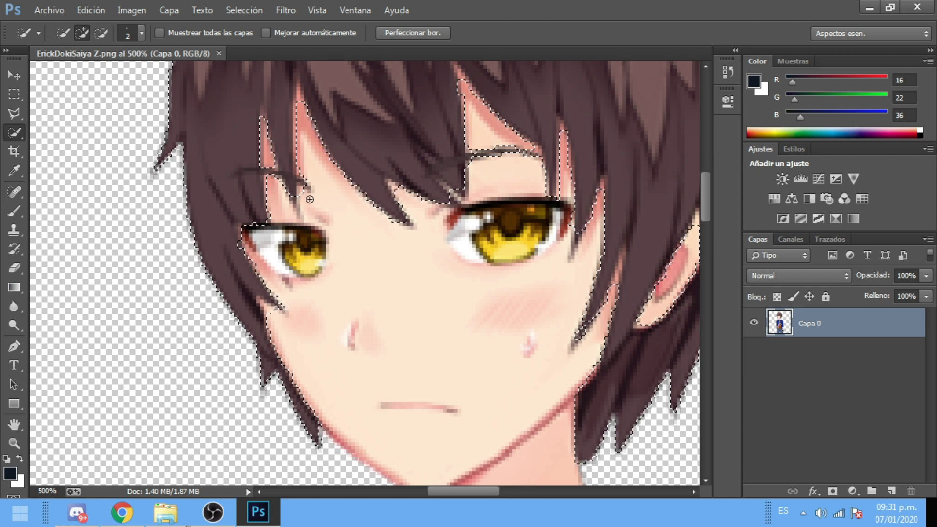
key(alt)
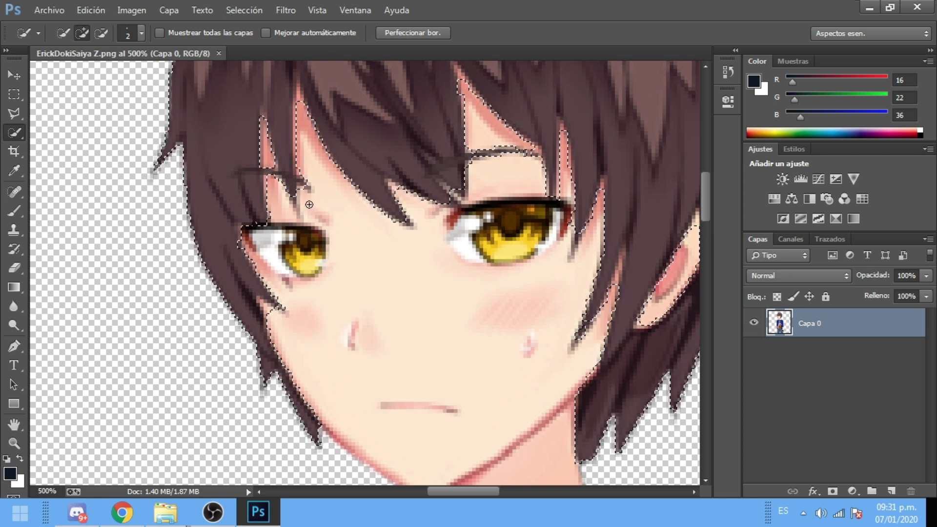
Step: Darken the selected hair to near black with a Brightness/Contrast adjustment and deselect it
click(131, 11)
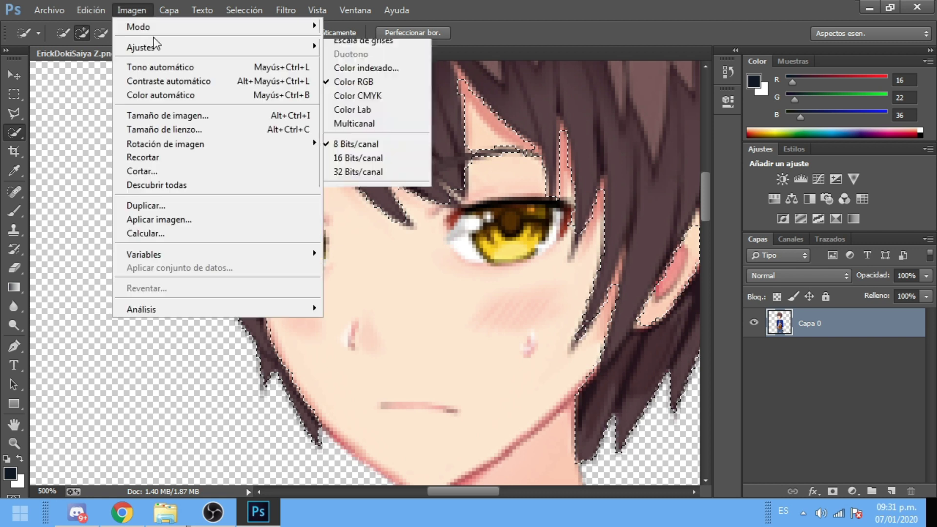
mouse_move(315, 47)
click(361, 46)
drag(425, 172, 352, 168)
drag(425, 206, 433, 205)
click(549, 157)
key(w)
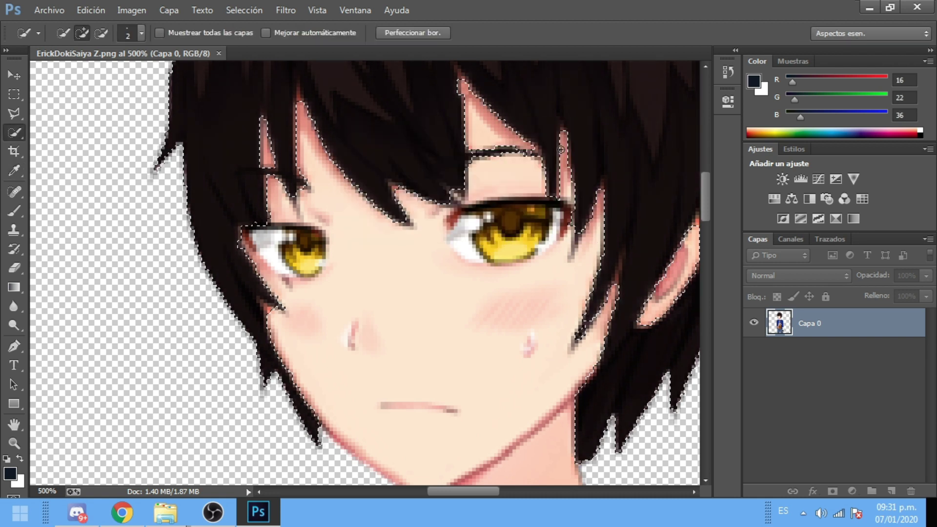
key(ctrl+minus)
key(ctrl+minus)
key(ctrl+minus)
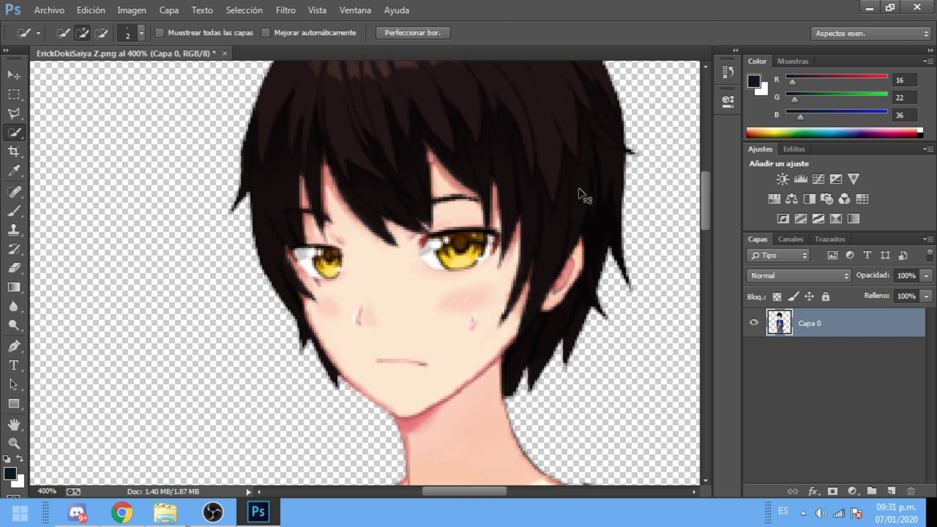
key(ctrl+plus)
key(ctrl+plus)
key(ctrl+plus)
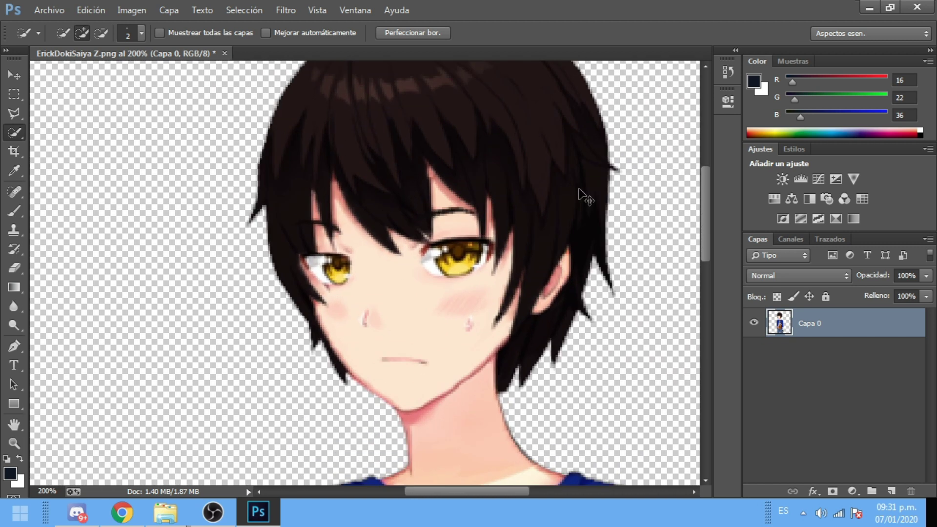
key(ctrl+d)
Step: Select the yellow irises of both eyes with the Quick Selection tool
scroll(441, 263, up, 1)
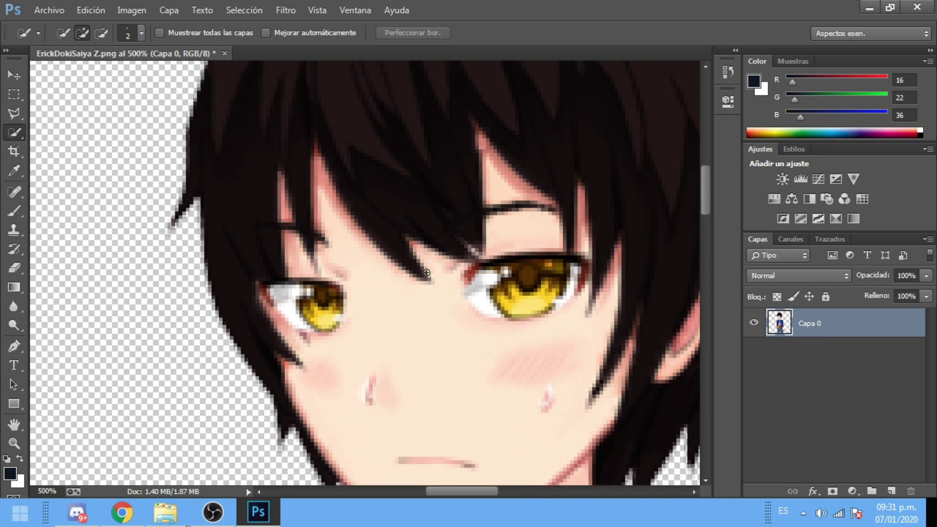
scroll(430, 274, down, 5)
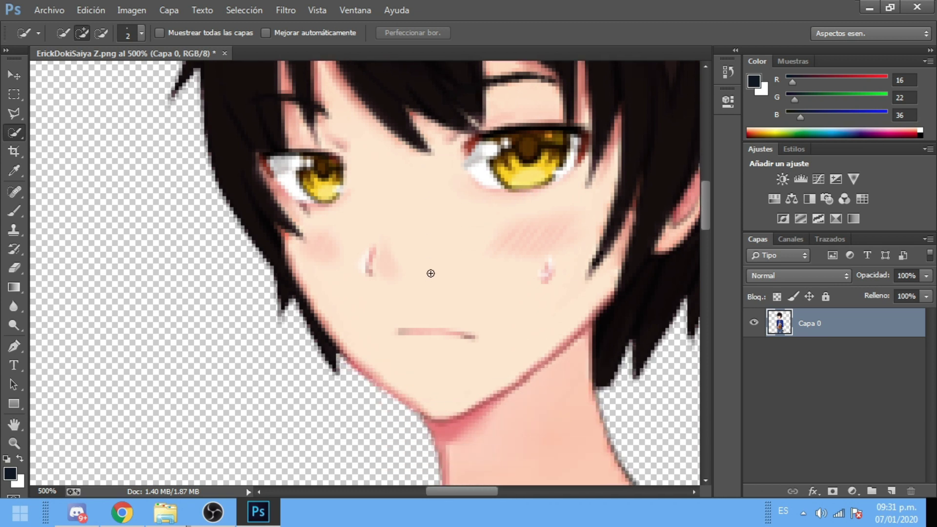
key(ctrl+plus)
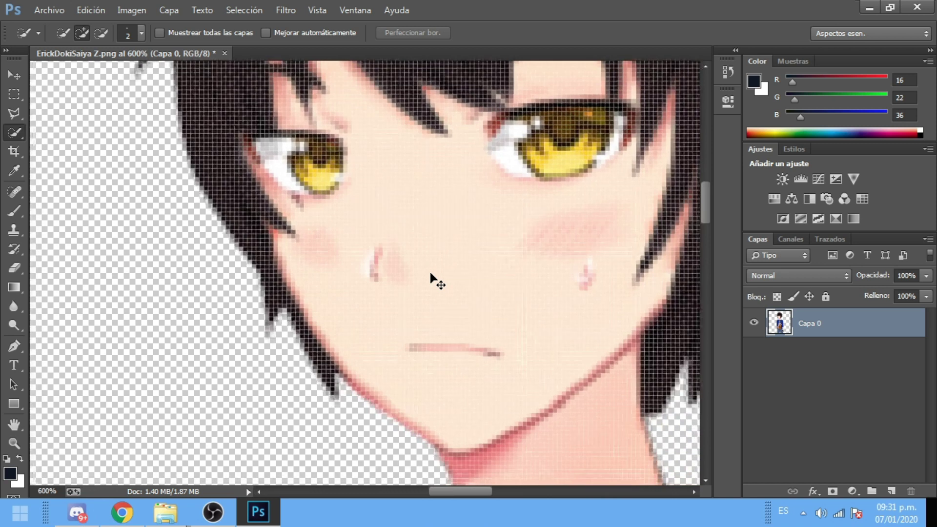
key(ctrl+minus)
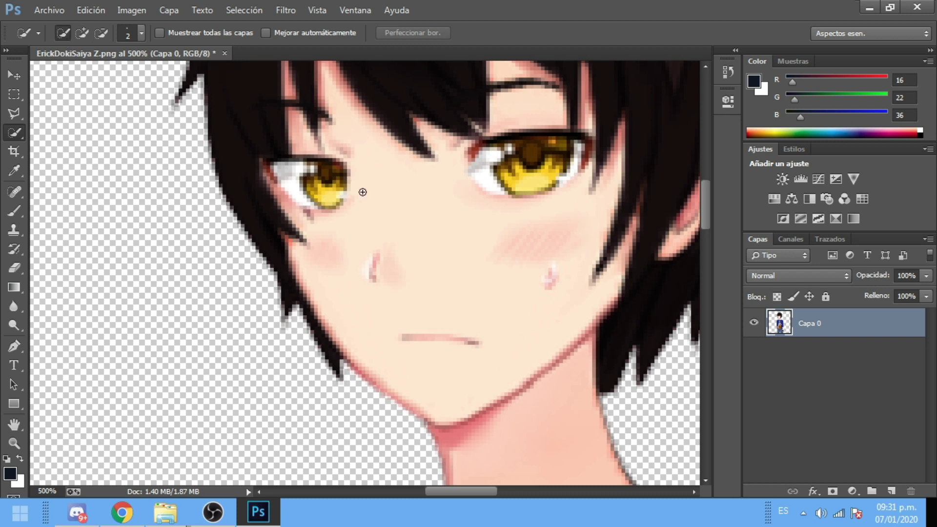
click(321, 181)
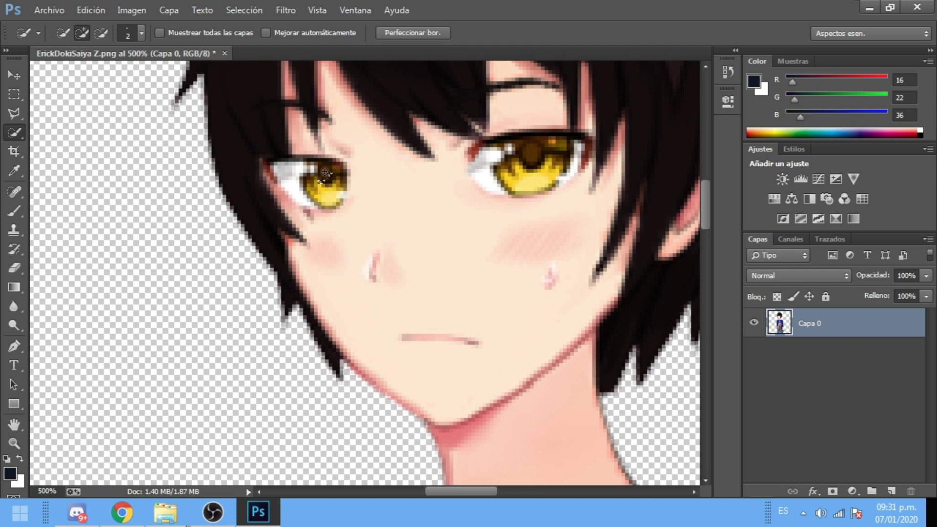
mouse_move(326, 179)
mouse_down()
mouse_move(336, 169)
mouse_move(319, 186)
mouse_up()
drag(328, 202, 327, 185)
mouse_move(518, 179)
mouse_down()
mouse_move(566, 141)
mouse_move(574, 147)
mouse_up()
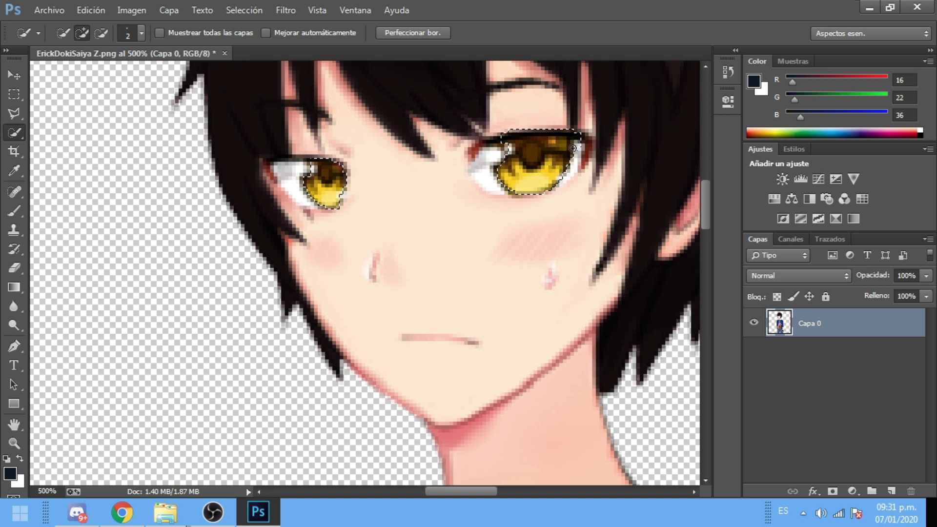
Step: Subtract the upper lash line and the stray white corner from the larger eye's selection, keeping the whole iris
key(alt)
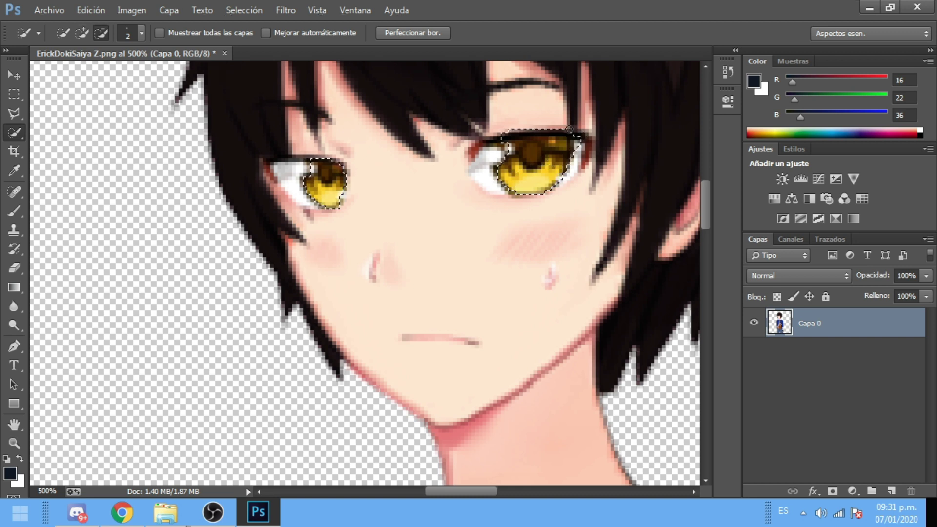
drag(526, 129, 502, 137)
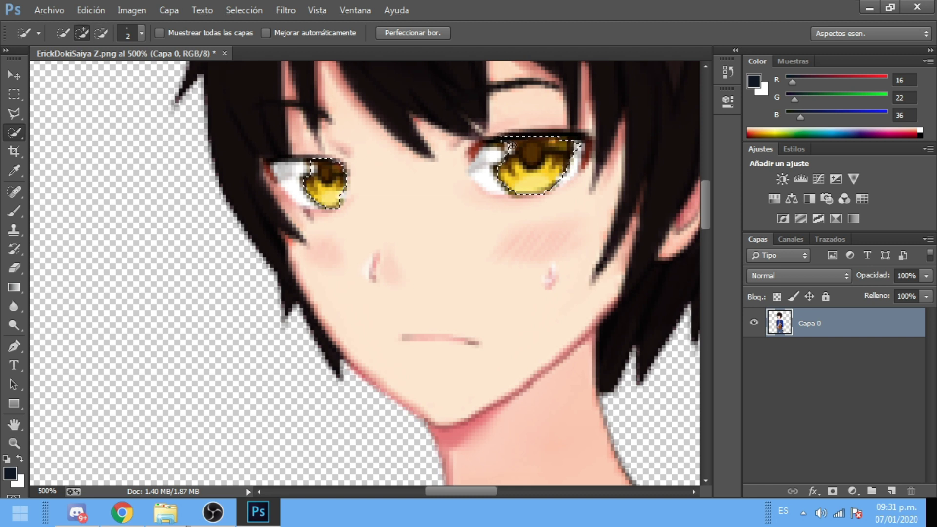
key(alt)
click(570, 146)
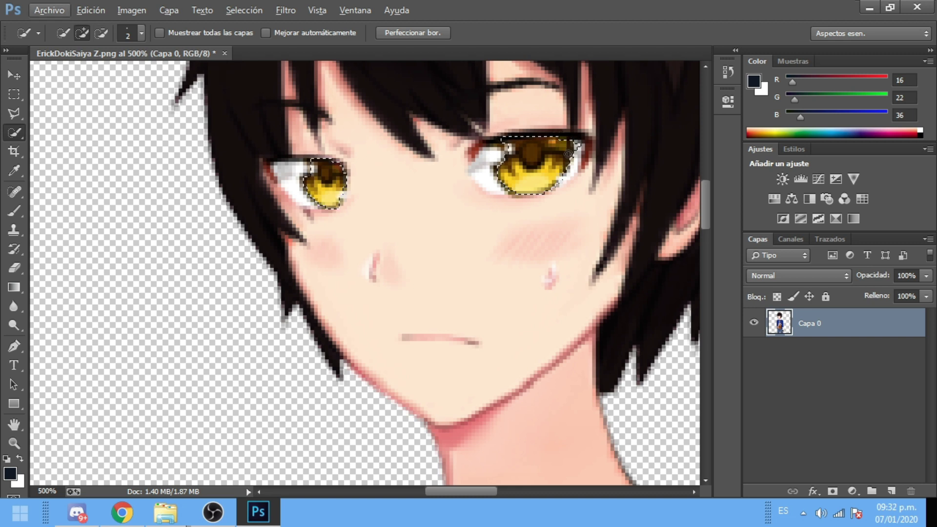
key(alt)
alt+click(505, 138)
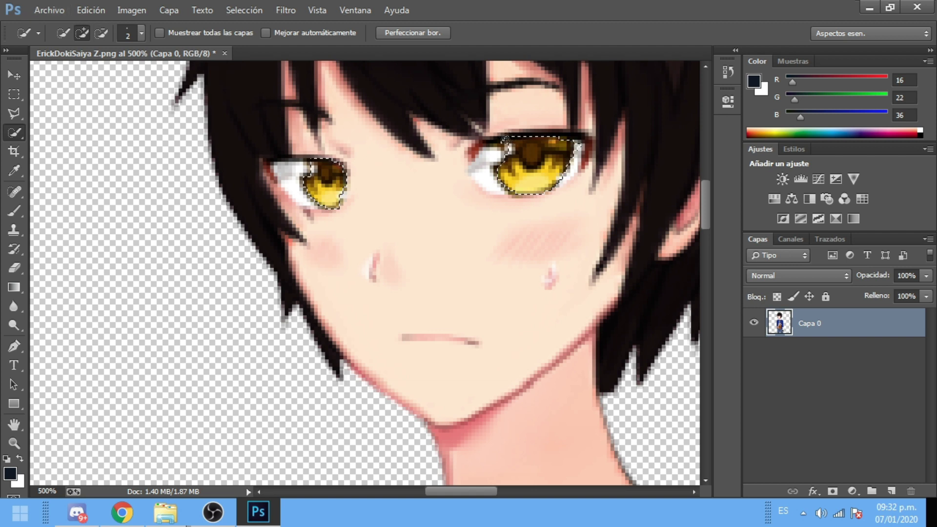
key(alt)
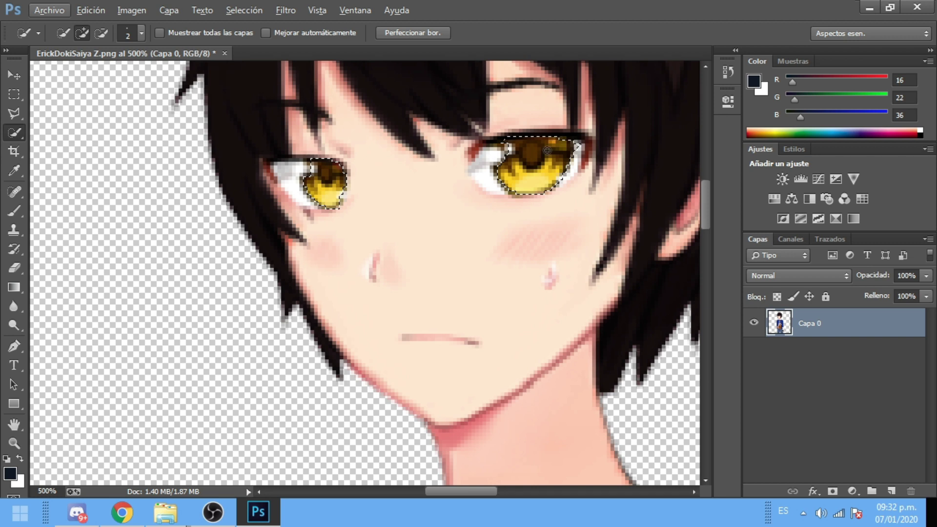
key(alt)
alt+click(501, 138)
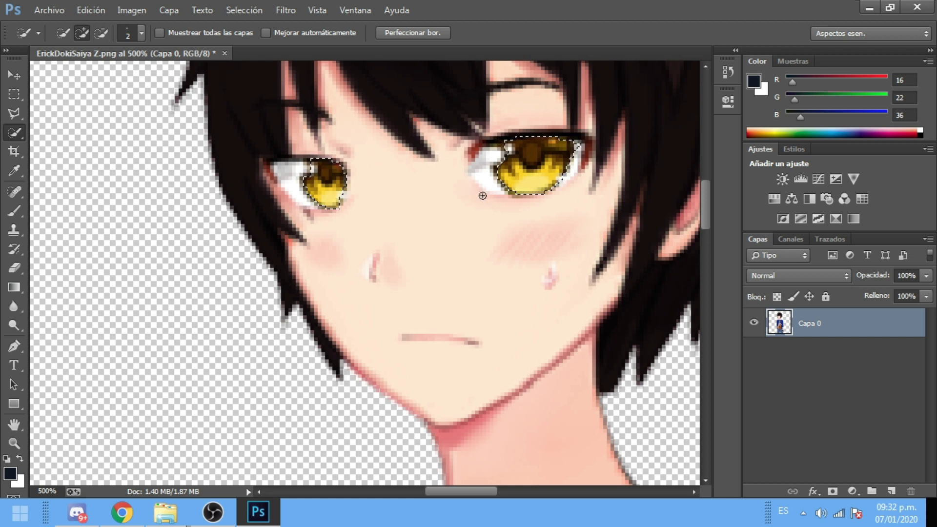
Step: Recolor the selected irises blue with Hue/Saturation, setting the hue to +180, and deselect them
click(144, 12)
mouse_move(276, 50)
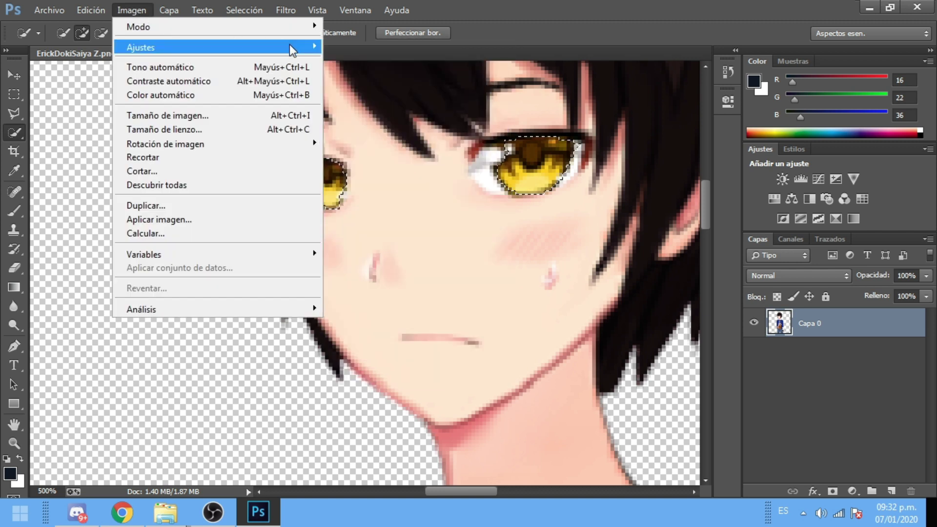
click(369, 123)
drag(693, 179, 765, 182)
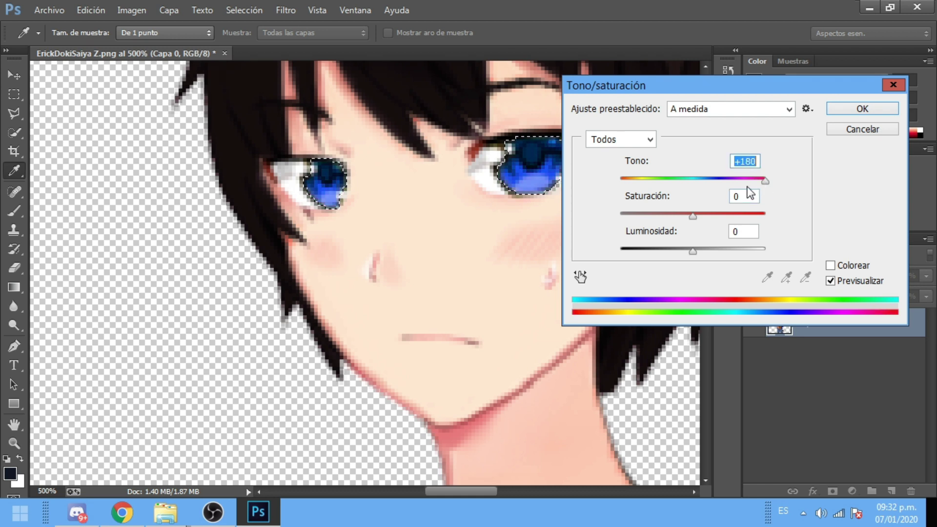
mouse_move(767, 182)
mouse_down()
mouse_move(758, 183)
mouse_move(772, 182)
mouse_up()
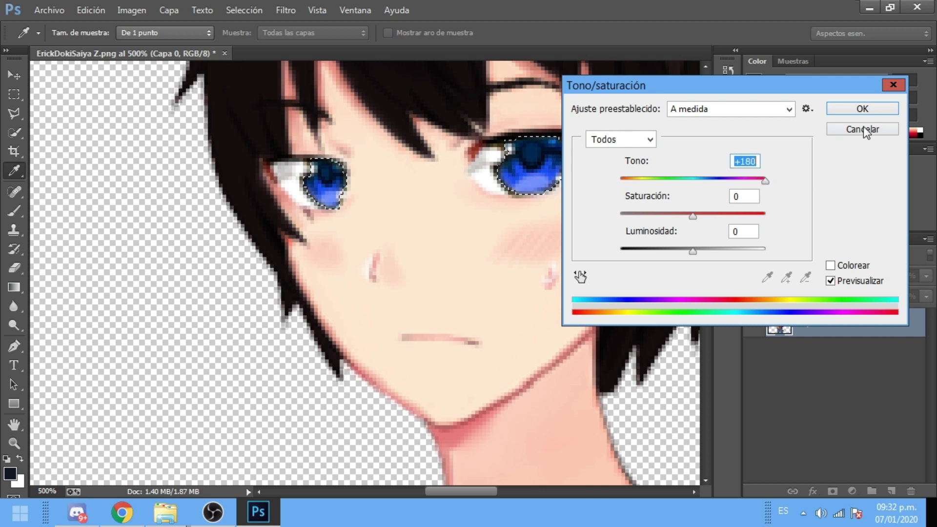
click(872, 109)
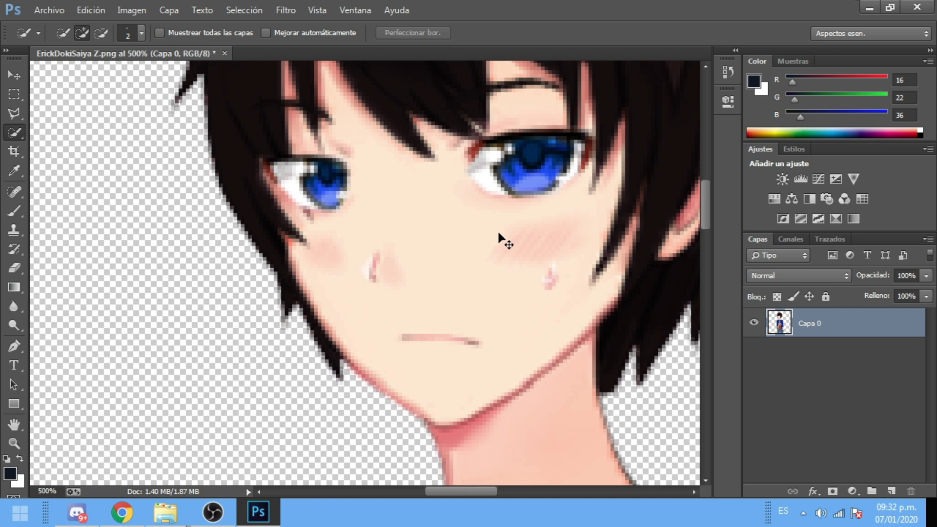
Step: Select the trouser leg farther from the gloved hand and subtract the stray patch of shirt print above the hem
key(ctrl+minus)
key(ctrl+minus)
key(ctrl+minus)
key(ctrl+minus)
key(ctrl+minus)
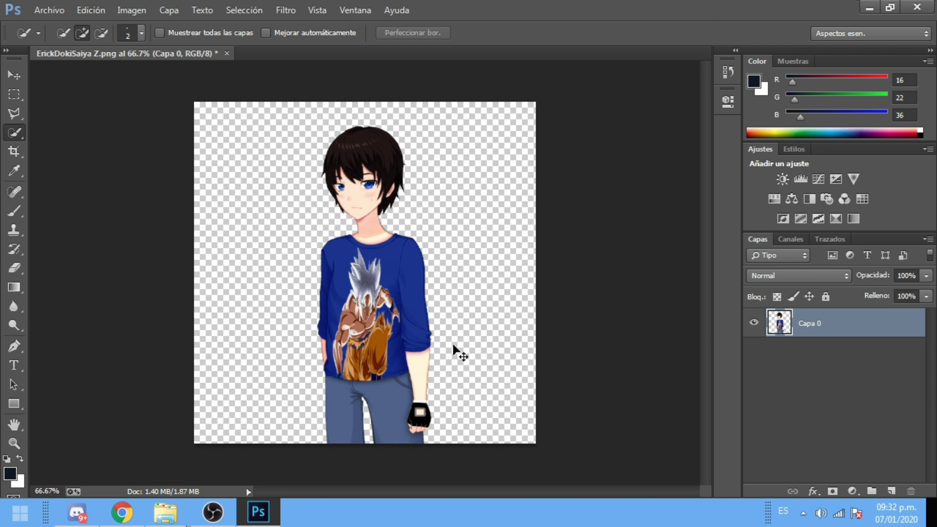
click(355, 372)
scroll(364, 368, up, 5)
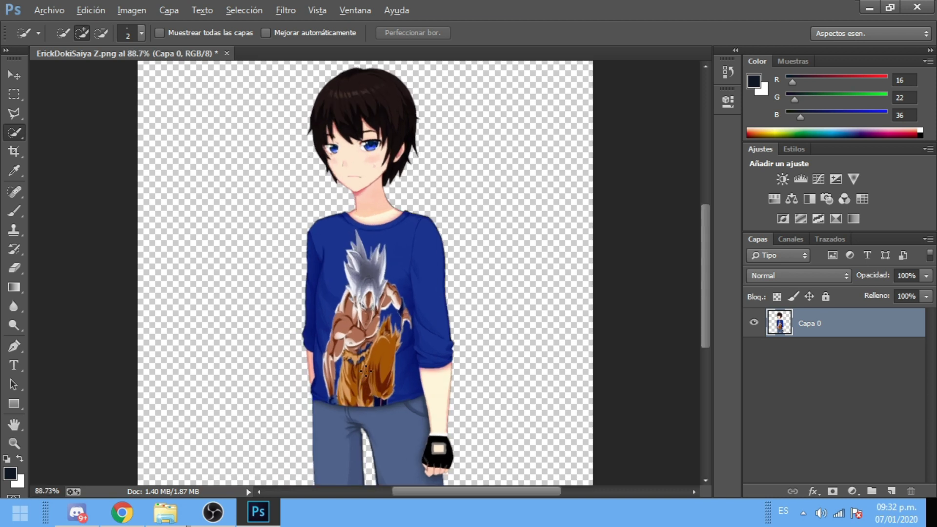
scroll(367, 369, up, 5)
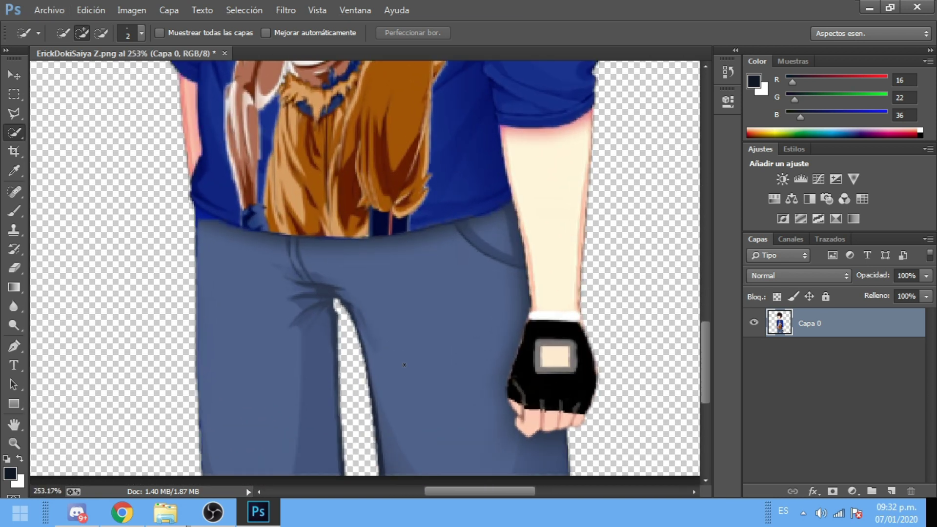
drag(197, 308, 219, 202)
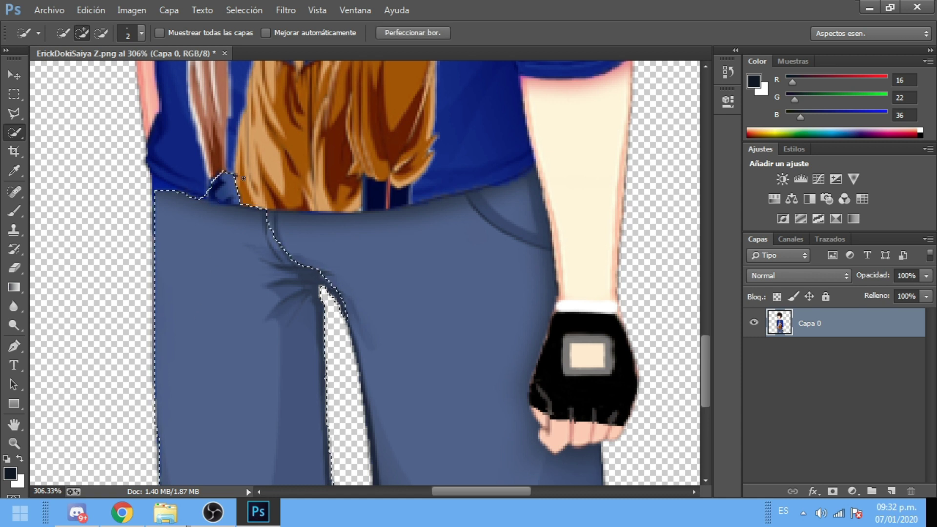
key(alt)
drag(218, 181, 213, 195)
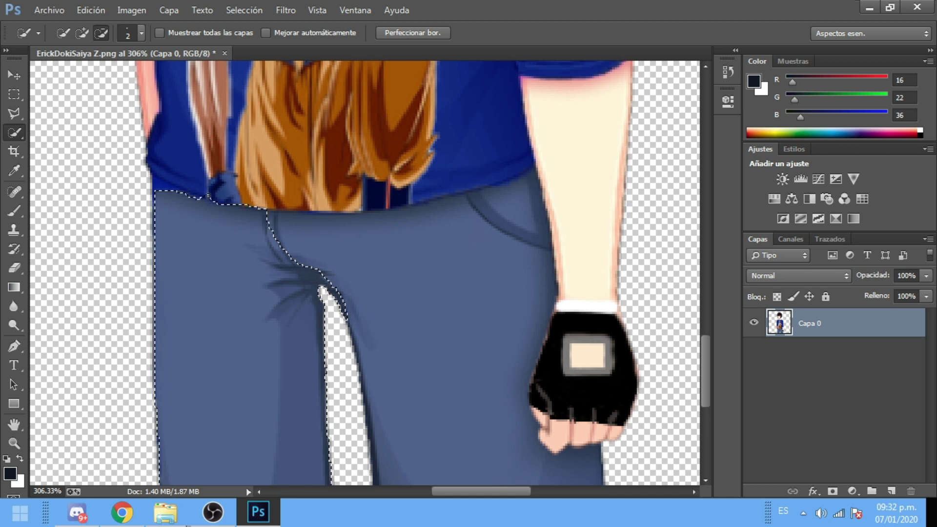
Step: Extend the trouser selection to the waist corner and the leg beside the gloved hand, and subtract the dark shirt-print patch at the hem
click(161, 188)
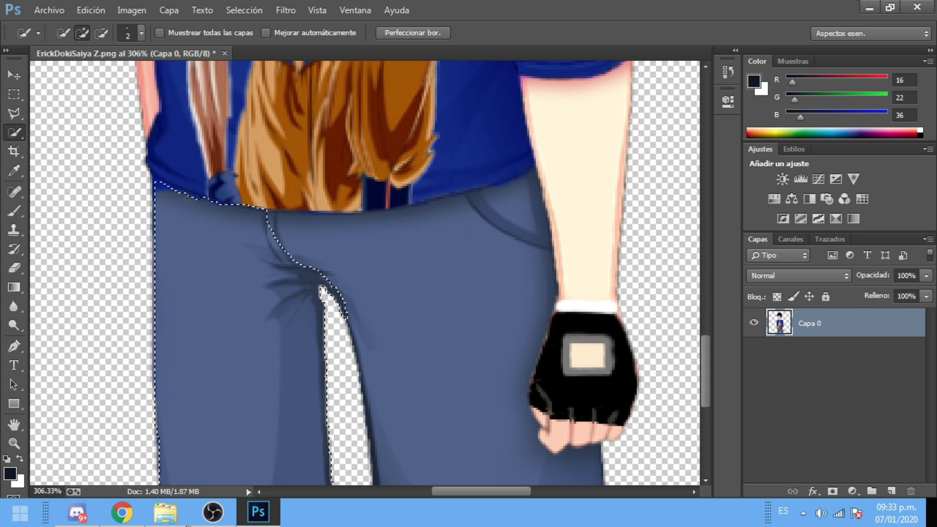
drag(302, 246, 381, 190)
key(alt)
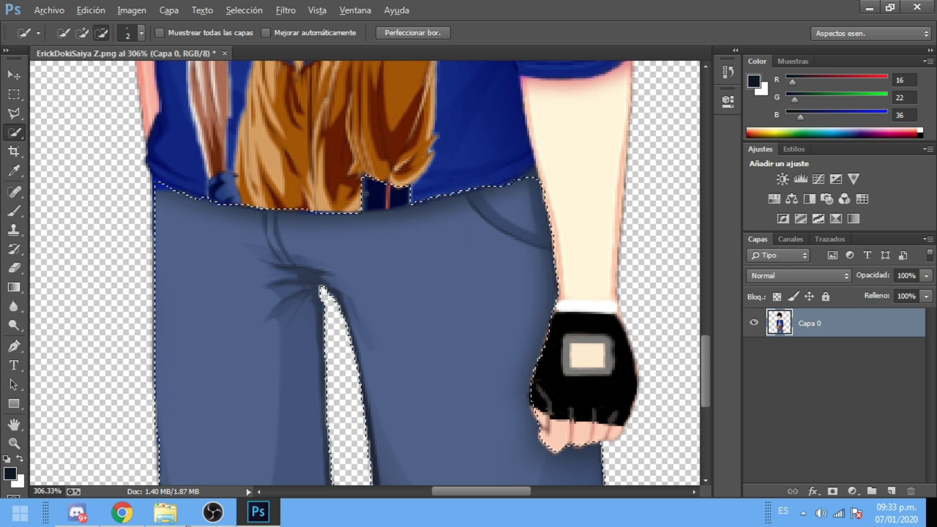
click(362, 183)
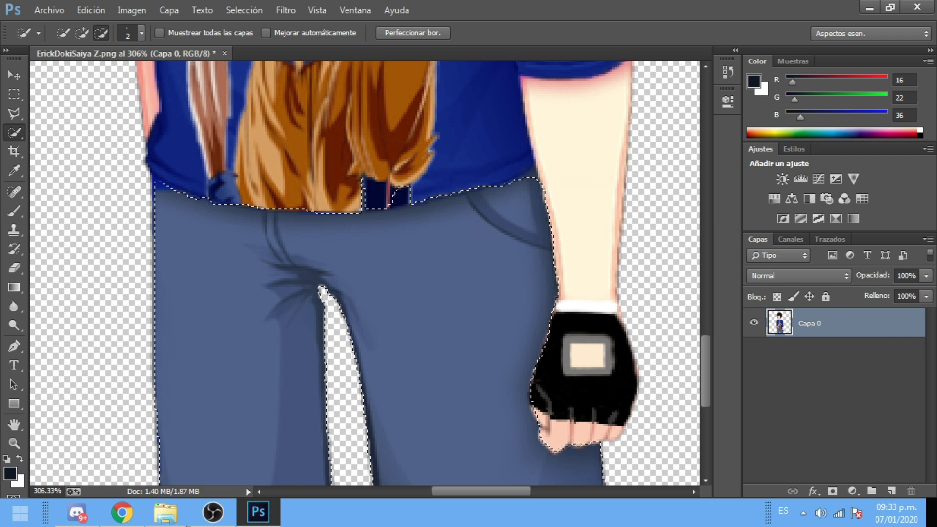
click(404, 190)
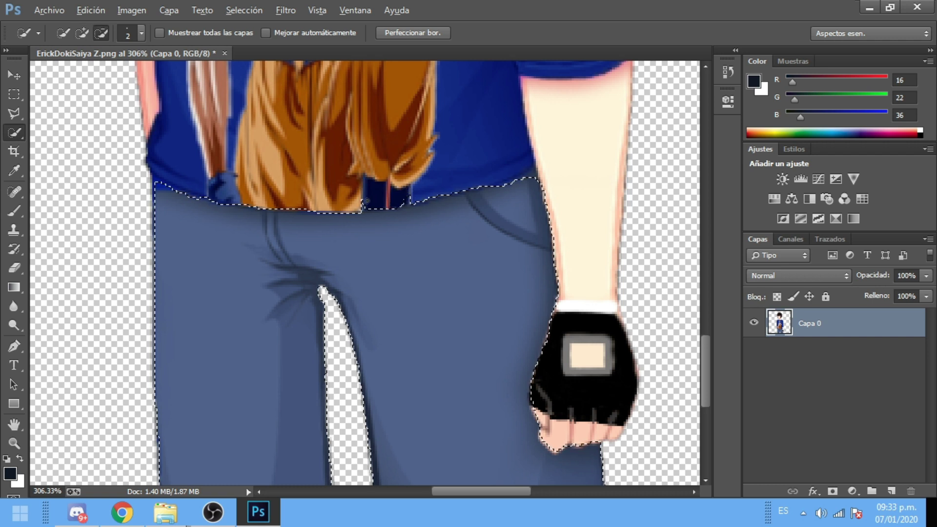
mouse_move(362, 205)
mouse_down()
mouse_move(375, 213)
mouse_move(405, 205)
mouse_move(367, 214)
mouse_move(378, 213)
mouse_up()
key(alt)
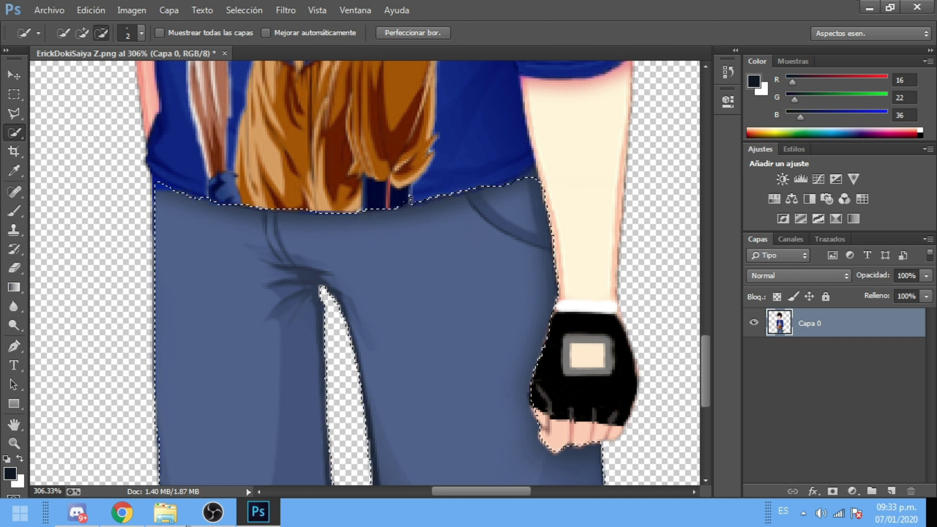
key(alt)
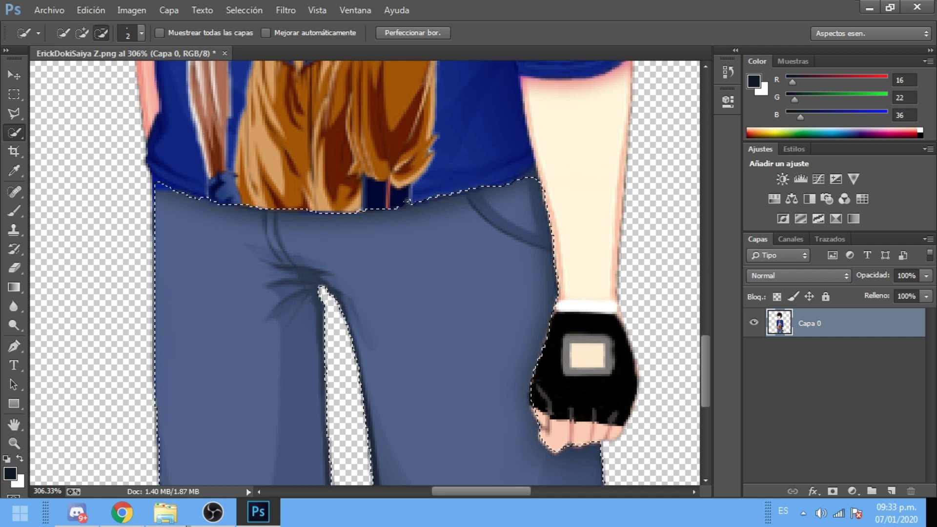
Step: Darken the selected trousers with Brightness/Contrast, using brightness -150 and contrast 41, and deselect them
scroll(490, 275, down, 3)
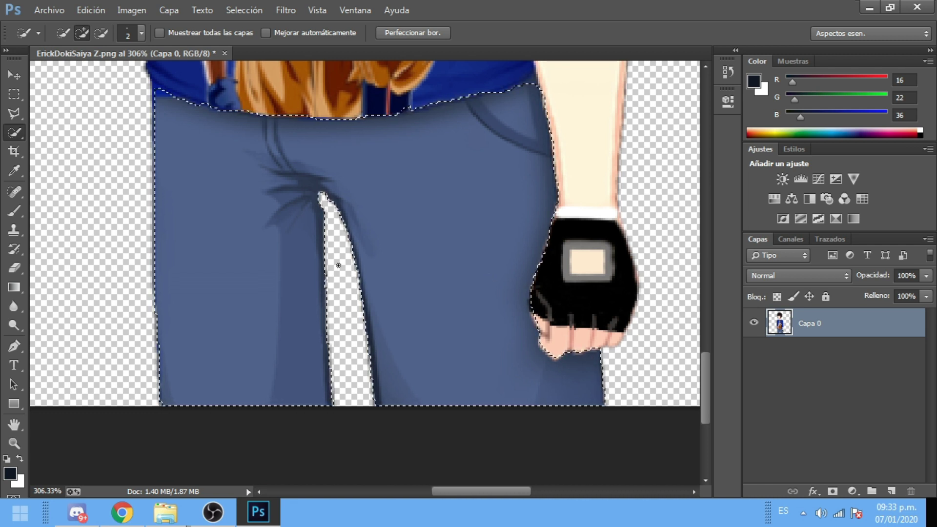
mouse_move(169, 43)
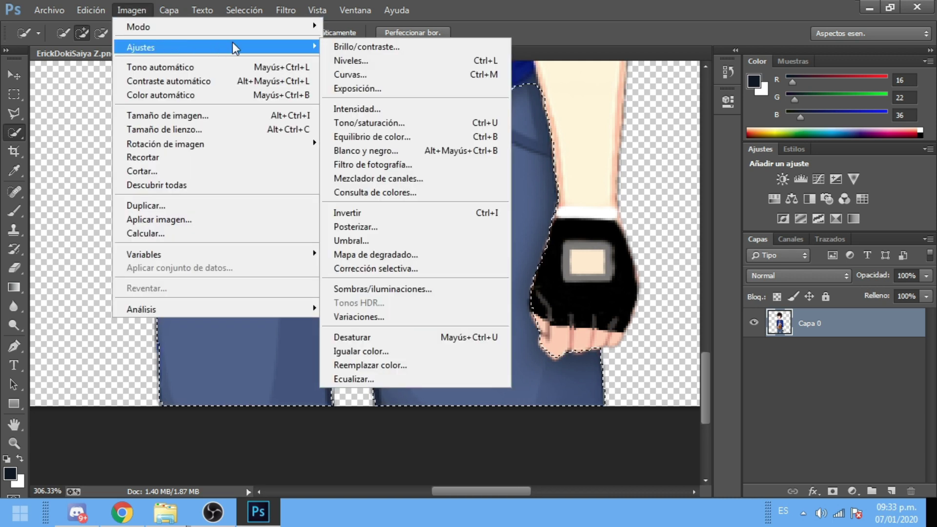
click(358, 48)
drag(425, 171, 341, 168)
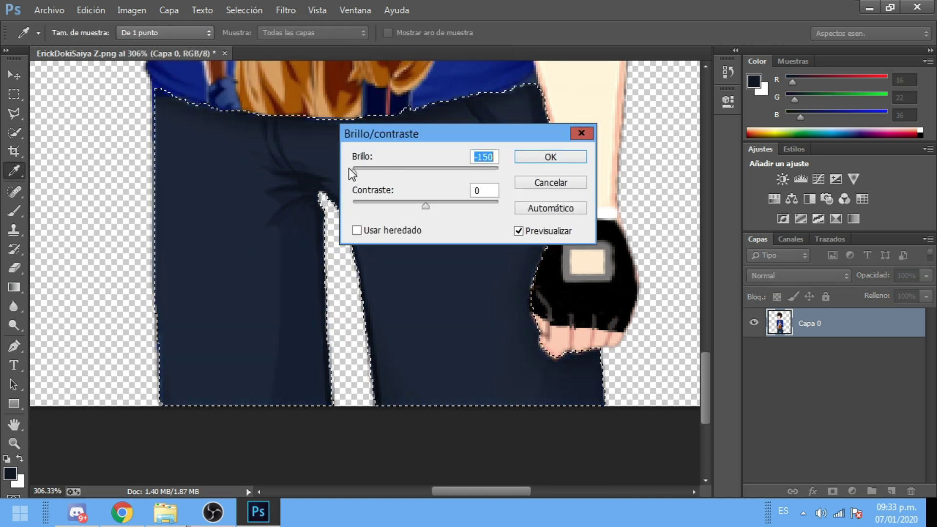
drag(425, 205, 455, 201)
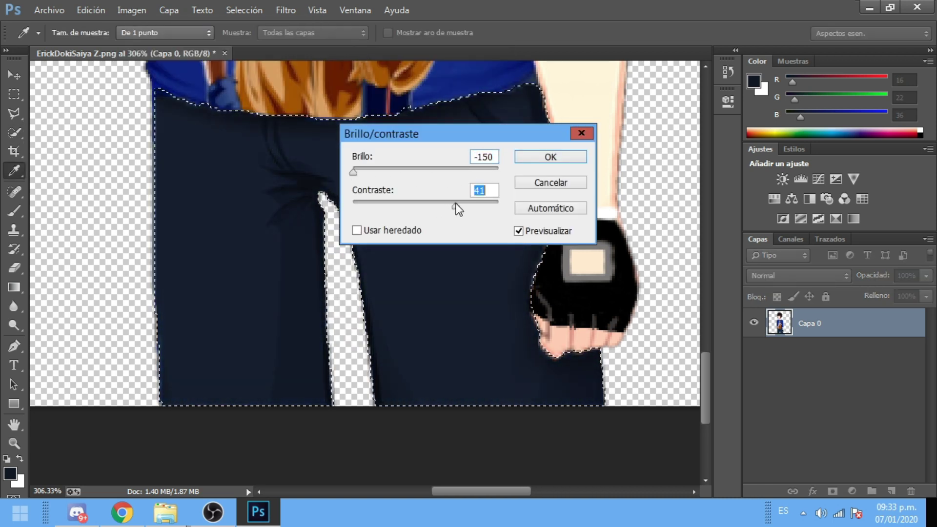
click(567, 159)
key(w)
key(ctrl+d)
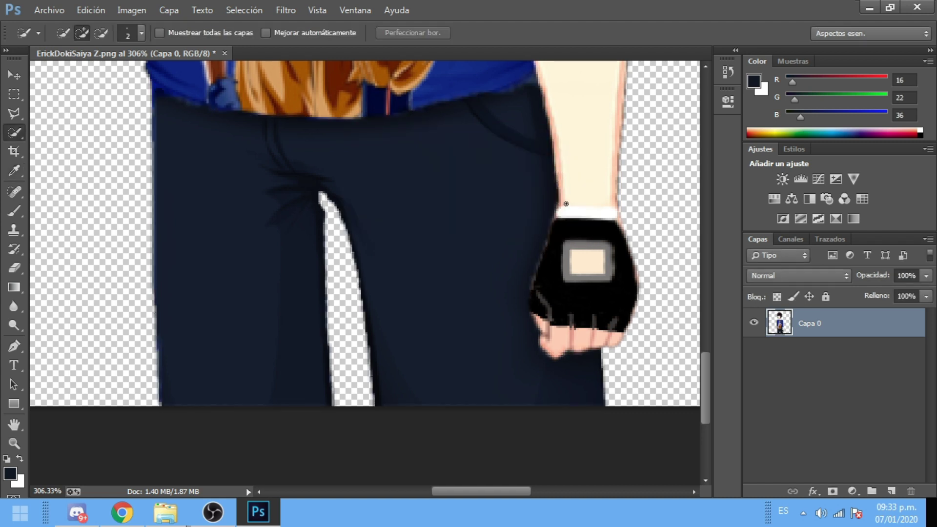
Step: Examine the shirt, arms and recolored trousers up close, and the whole character at full view
scroll(564, 205, up, 1)
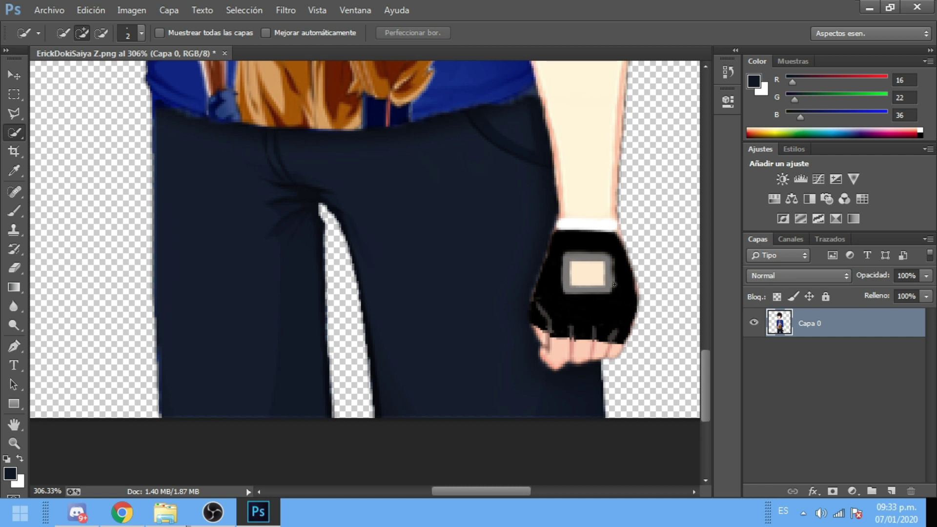
scroll(616, 283, up, 12)
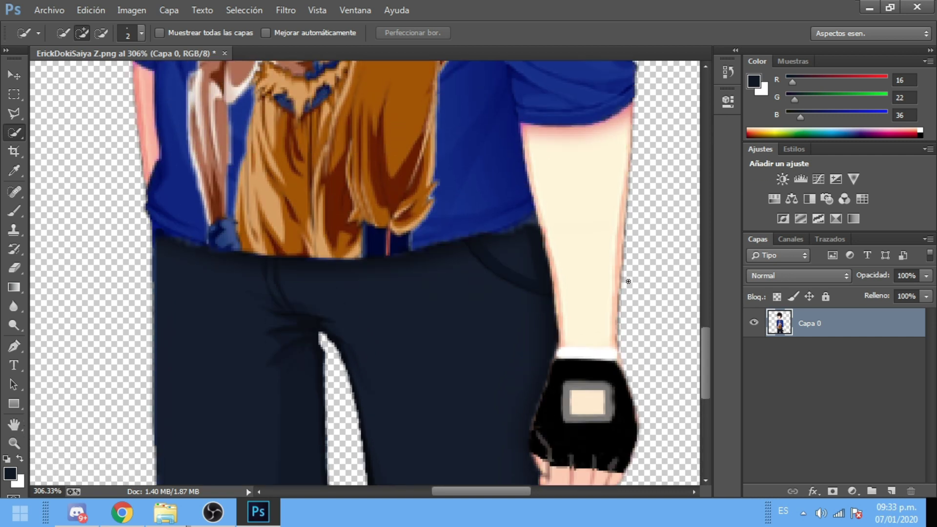
scroll(627, 283, up, 12)
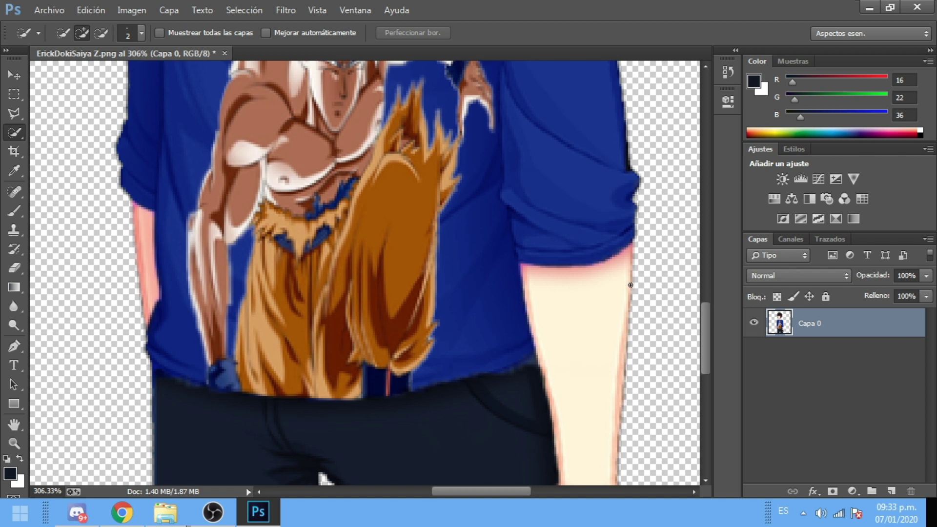
scroll(630, 286, up, 20)
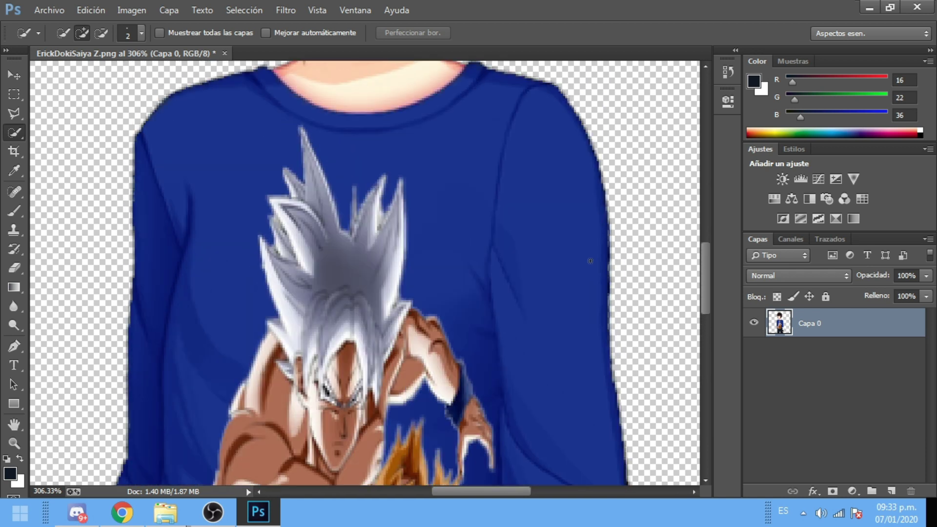
scroll(583, 244, up, 10)
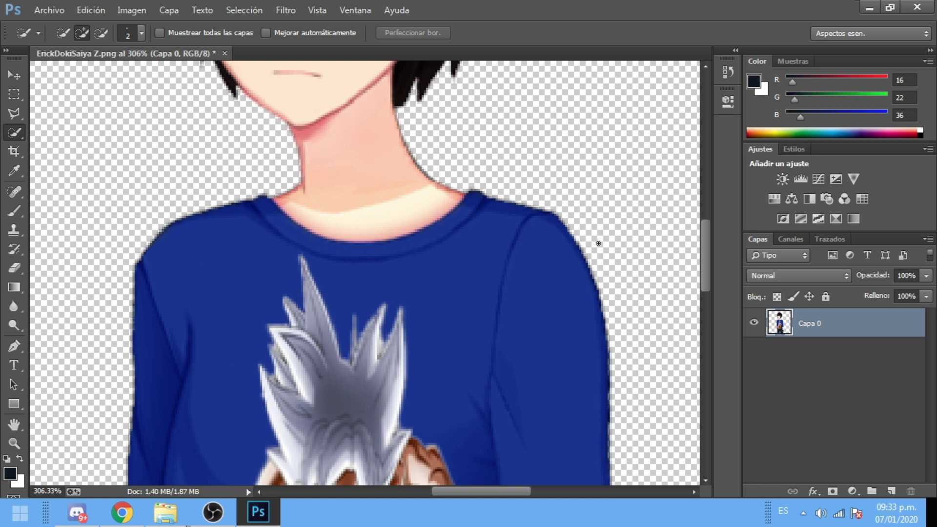
scroll(598, 242, down, 20)
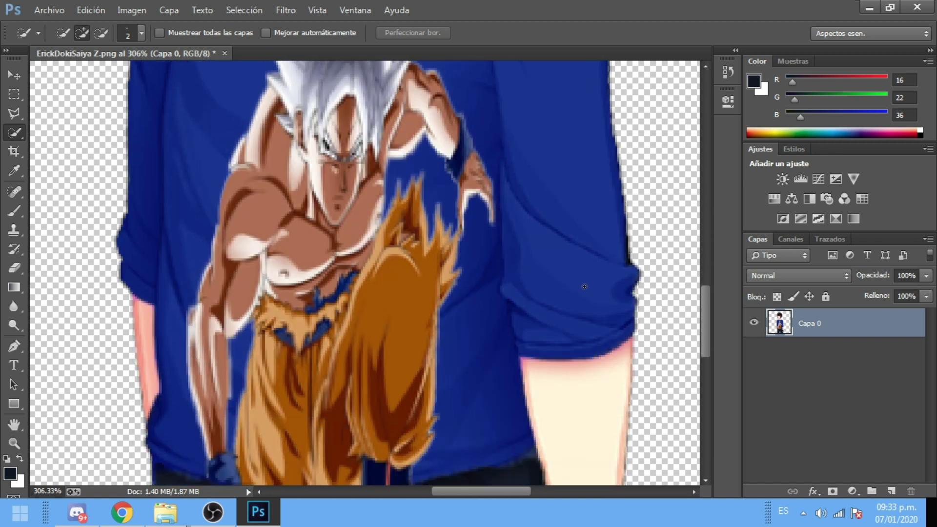
scroll(584, 287, down, 11)
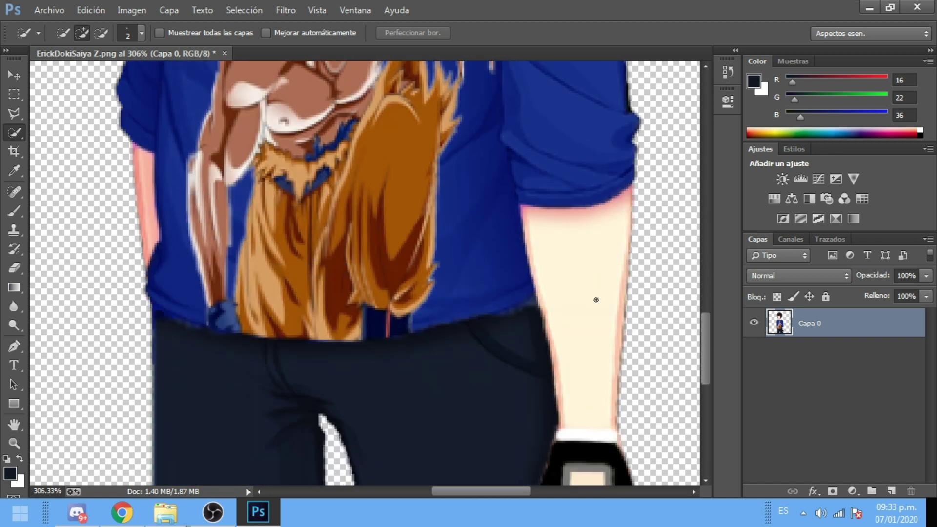
scroll(595, 299, down, 3)
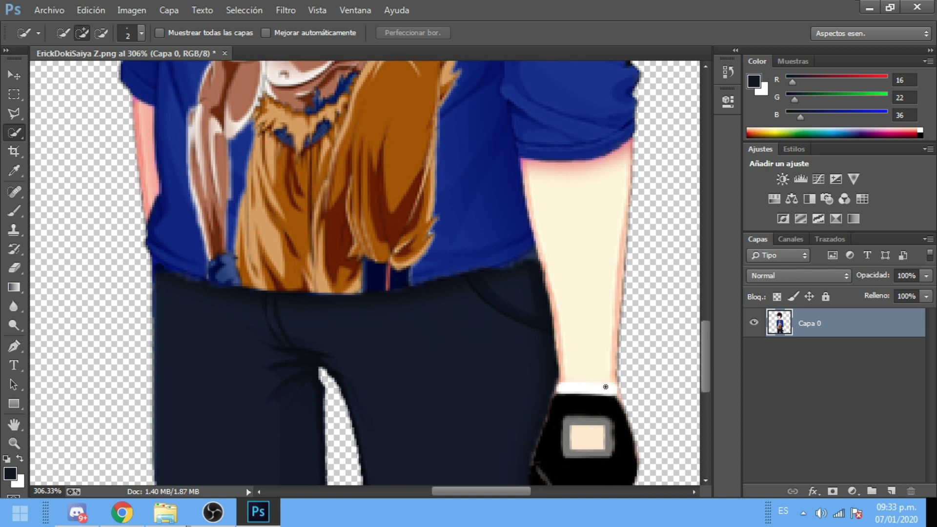
scroll(587, 380, up, 2)
scroll(589, 380, up, 10)
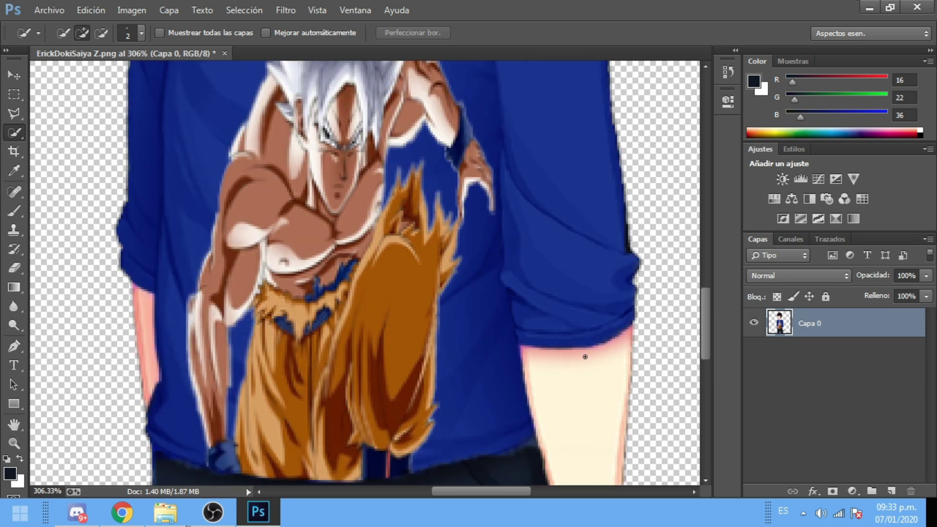
scroll(585, 356, down, 5)
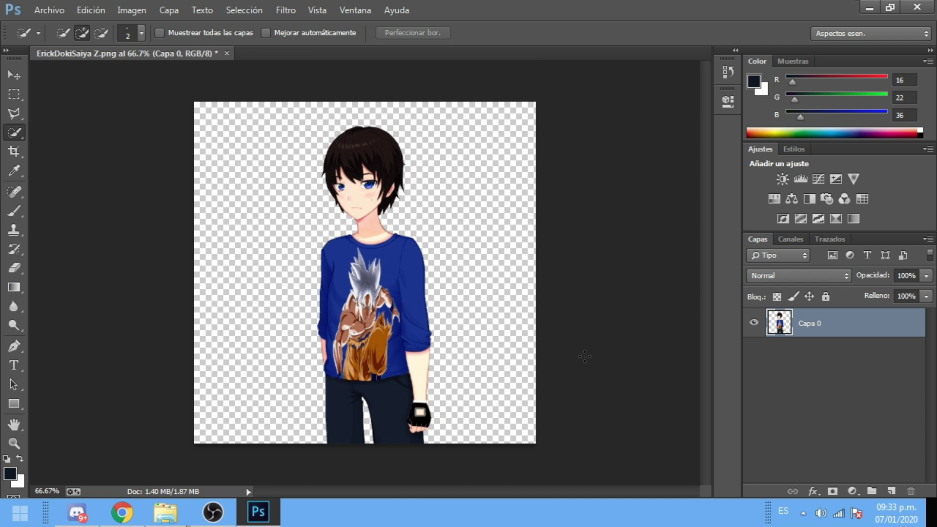
Step: Open the black kerchief image t-shirt-kerchief-bag-scarf-clothing-t-shirt.jpg from the ropa folder of the Images library
click(45, 12)
click(72, 41)
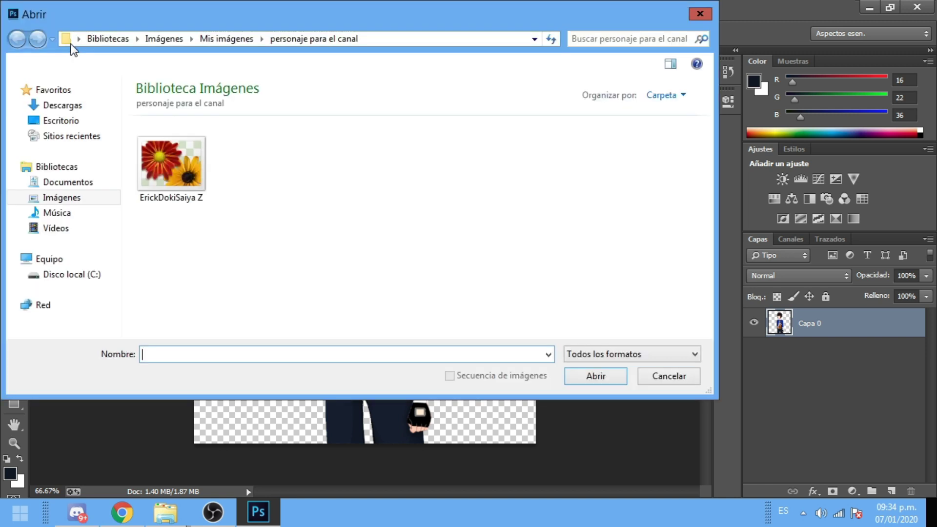
click(61, 197)
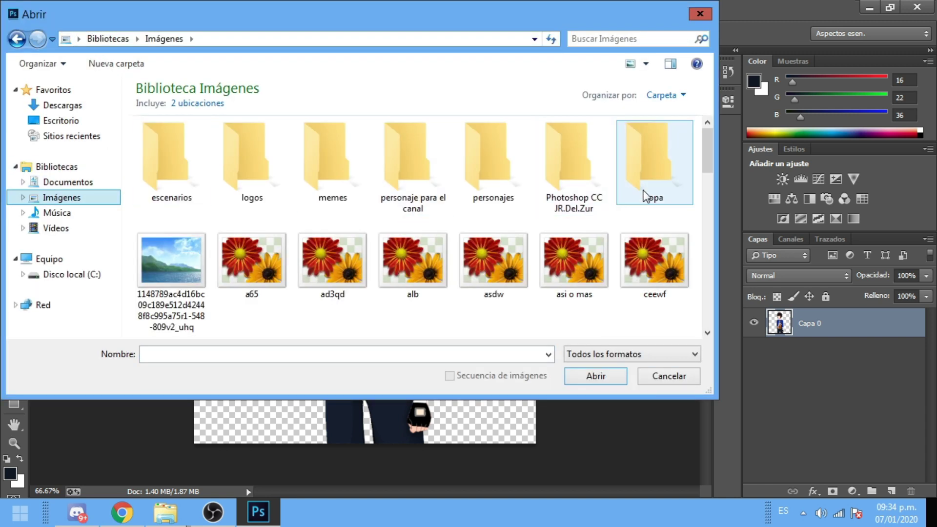
double_click(645, 195)
double_click(147, 166)
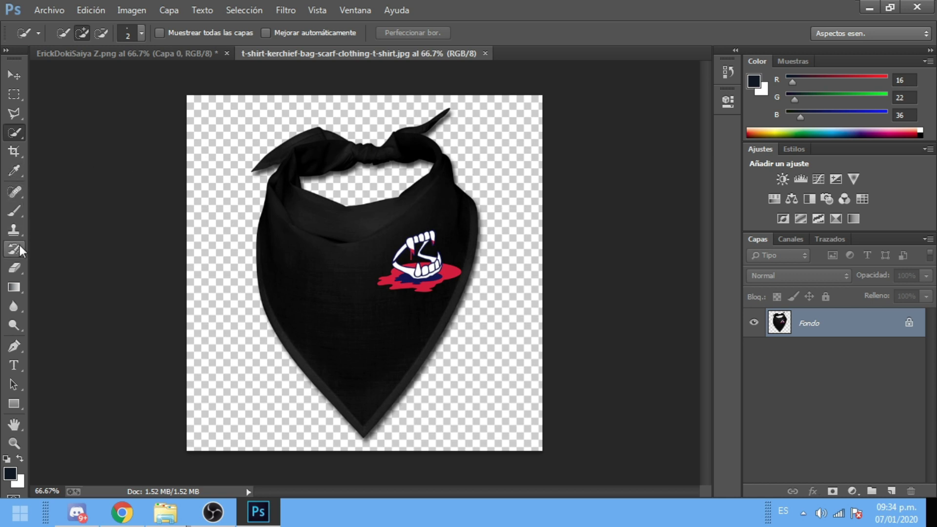
Step: Try a Spot Healing Brush stroke on the kerchief's checkered backdrop, and convert the locked Fondo layer into a regular layer
click(19, 190)
mouse_move(229, 133)
mouse_down()
mouse_move(211, 164)
mouse_move(213, 200)
mouse_up()
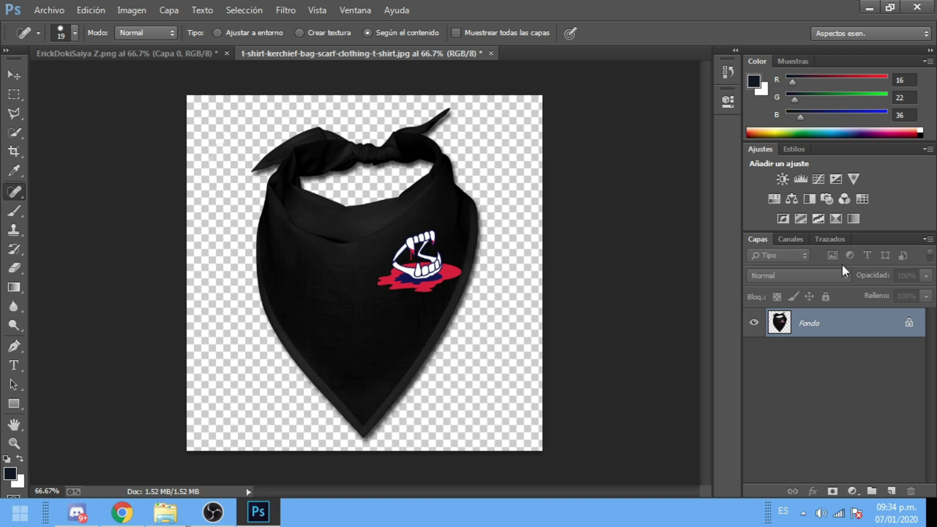
double_click(910, 324)
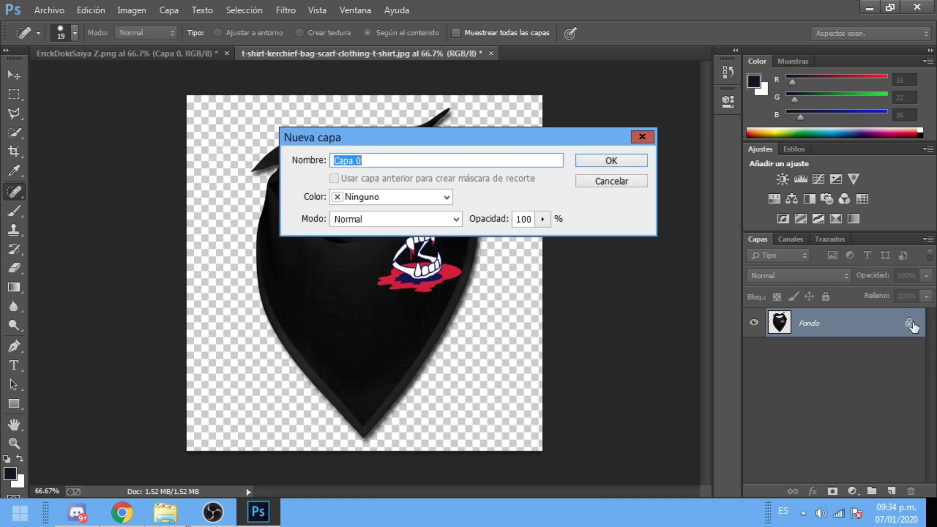
click(585, 163)
Step: Try the Spot Healing Brush on the checkered backdrop again, and sample the backdrop's white as the foreground color
drag(214, 128, 212, 181)
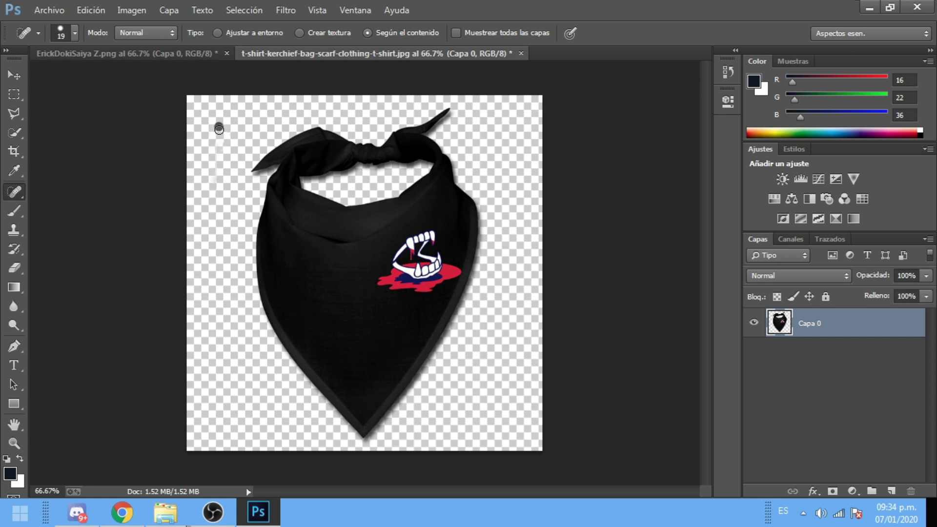
click(22, 169)
drag(215, 137, 208, 216)
Step: Select the checkered backdrop above the kerchief and along its right edge down to the tip with the Quick Selection tool
click(14, 132)
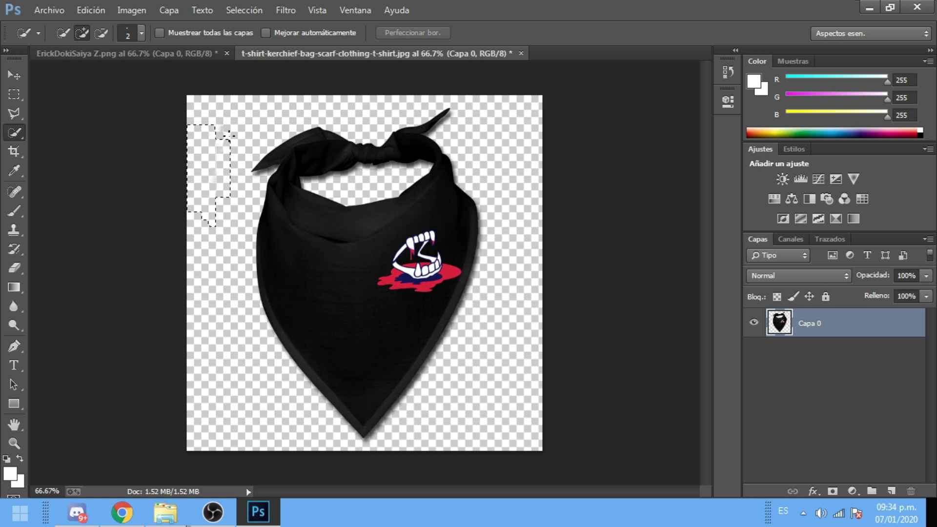
mouse_move(239, 104)
mouse_down()
mouse_move(254, 110)
mouse_move(234, 117)
mouse_up()
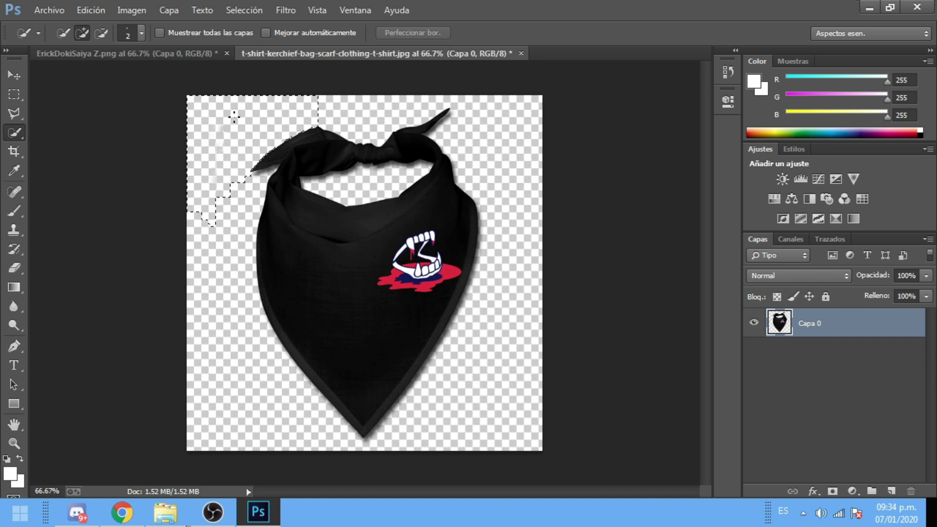
mouse_move(317, 100)
mouse_down()
mouse_move(351, 112)
mouse_move(446, 97)
mouse_move(535, 192)
mouse_move(487, 397)
mouse_move(502, 244)
mouse_up()
mouse_move(469, 352)
mouse_down()
mouse_move(511, 435)
mouse_move(529, 424)
mouse_move(492, 418)
mouse_move(425, 455)
mouse_move(435, 405)
mouse_move(486, 283)
mouse_move(471, 291)
mouse_move(473, 323)
mouse_up()
mouse_move(453, 360)
mouse_down()
mouse_move(406, 428)
mouse_move(378, 437)
mouse_move(405, 413)
mouse_up()
drag(443, 365, 465, 306)
drag(478, 274, 478, 267)
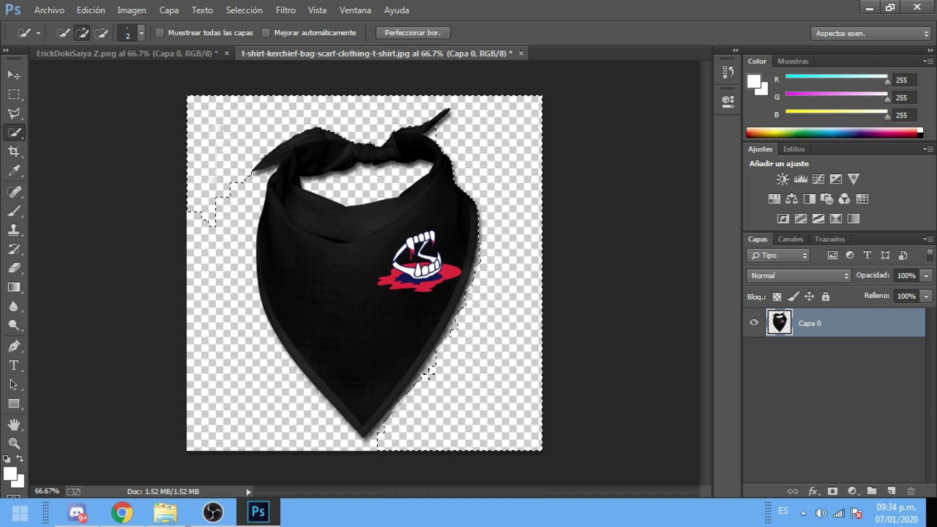
Step: Extend the backdrop selection along the kerchief's left side and beneath its pointed tip
mouse_move(211, 200)
mouse_down()
mouse_move(214, 330)
mouse_move(223, 400)
mouse_move(198, 357)
mouse_up()
mouse_move(205, 434)
mouse_down()
mouse_move(210, 444)
mouse_move(371, 442)
mouse_up()
drag(242, 415, 239, 425)
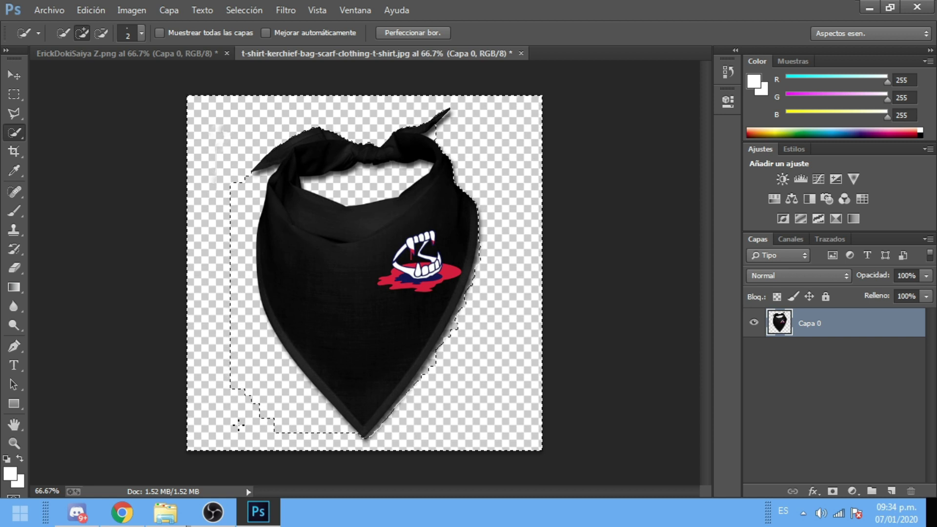
drag(249, 386, 253, 379)
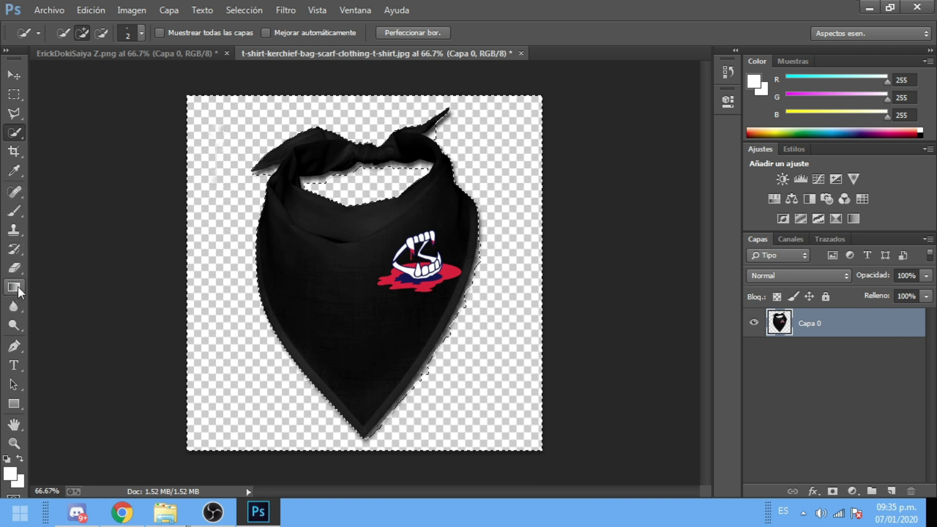
Step: Erase the selected checkered backdrop around the kerchief with the Eraser at a size of 187 px
click(19, 268)
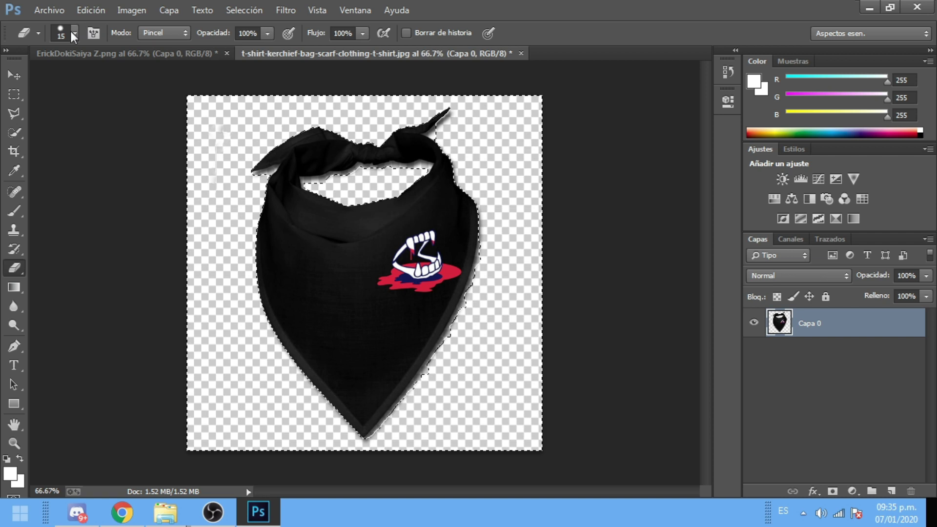
click(75, 33)
double_click(156, 59)
text(76)
key(Return)
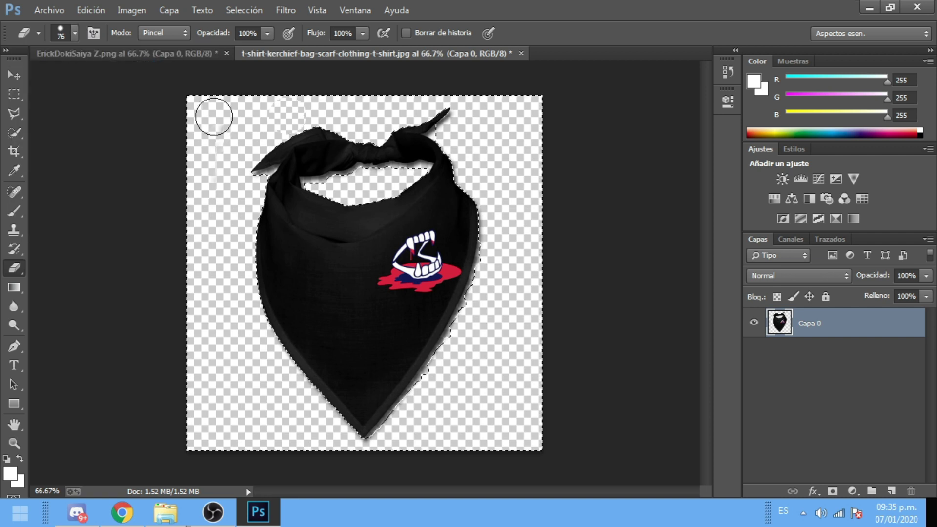
click(75, 33)
drag(122, 81, 173, 80)
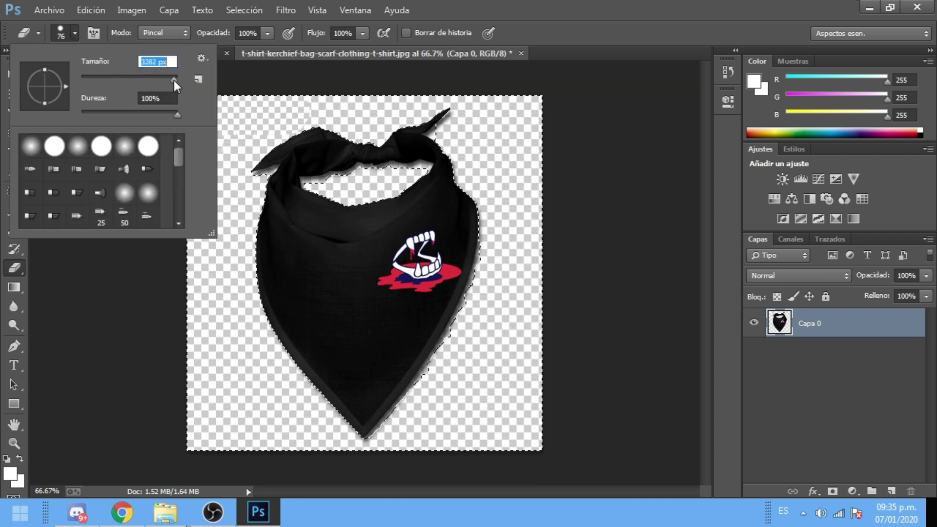
text(187)
key(Return)
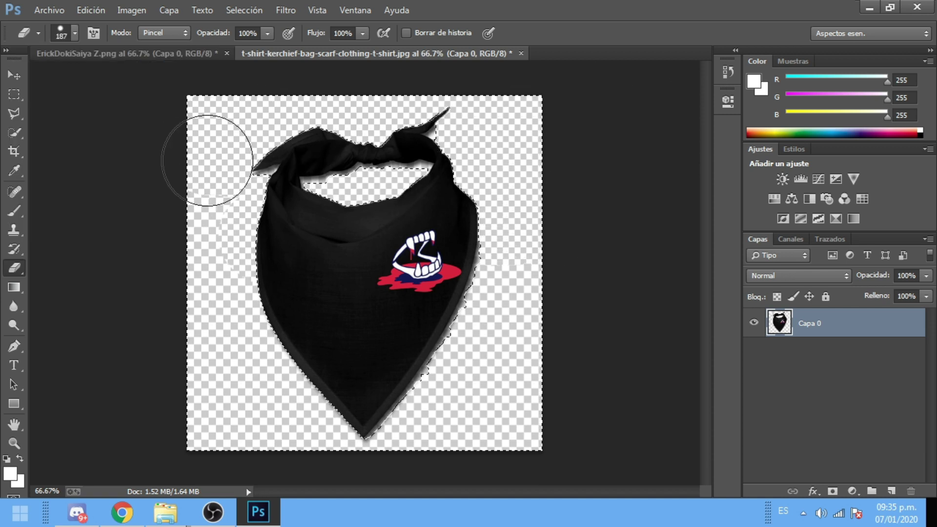
mouse_move(579, 278)
mouse_down()
mouse_move(634, 408)
mouse_move(89, 406)
mouse_move(502, 402)
mouse_move(324, 371)
mouse_up()
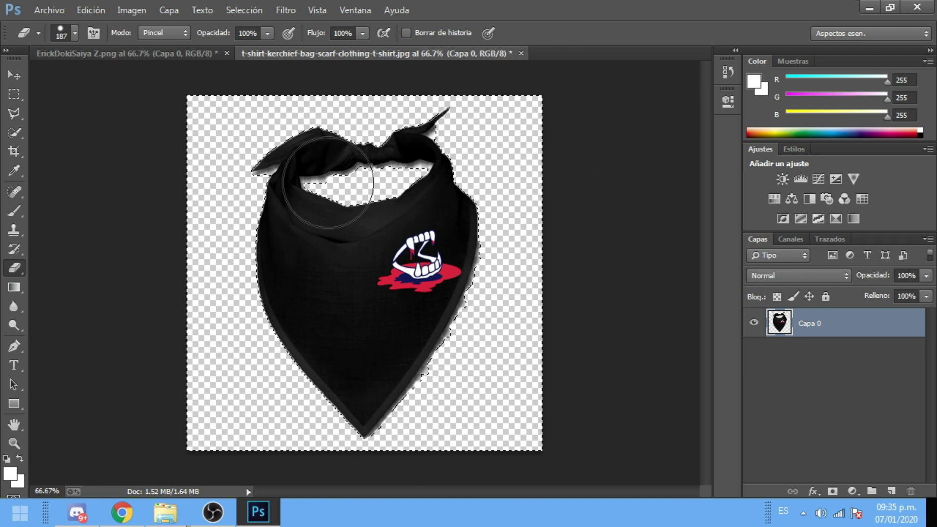
mouse_move(501, 315)
mouse_down()
mouse_move(429, 393)
mouse_move(350, 424)
mouse_move(218, 418)
mouse_move(532, 417)
mouse_up()
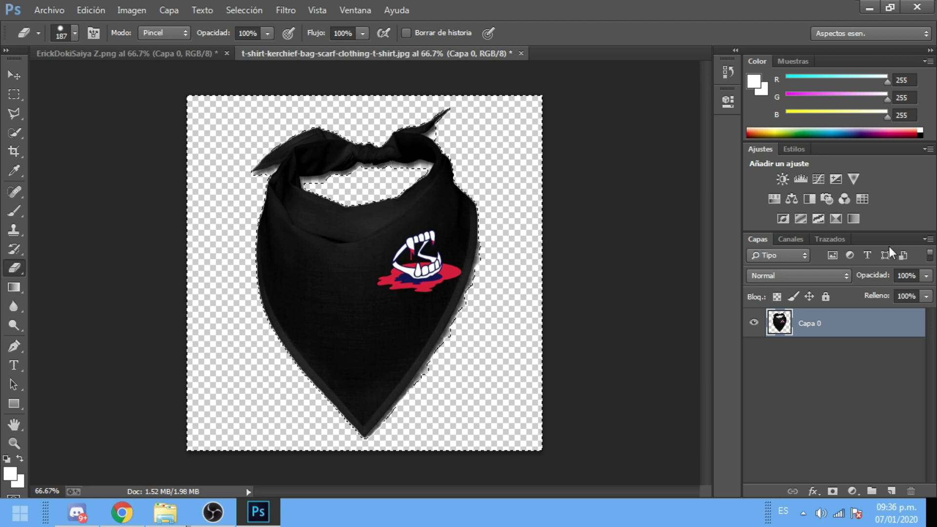
Step: Bring the cut-out kerchief into the character's document and scale it to about 65% width and 75% height
click(14, 73)
mouse_move(402, 257)
mouse_down()
mouse_move(289, 256)
mouse_move(172, 71)
mouse_move(173, 54)
mouse_move(302, 239)
mouse_move(290, 251)
mouse_move(285, 202)
mouse_move(422, 266)
mouse_move(406, 249)
mouse_up()
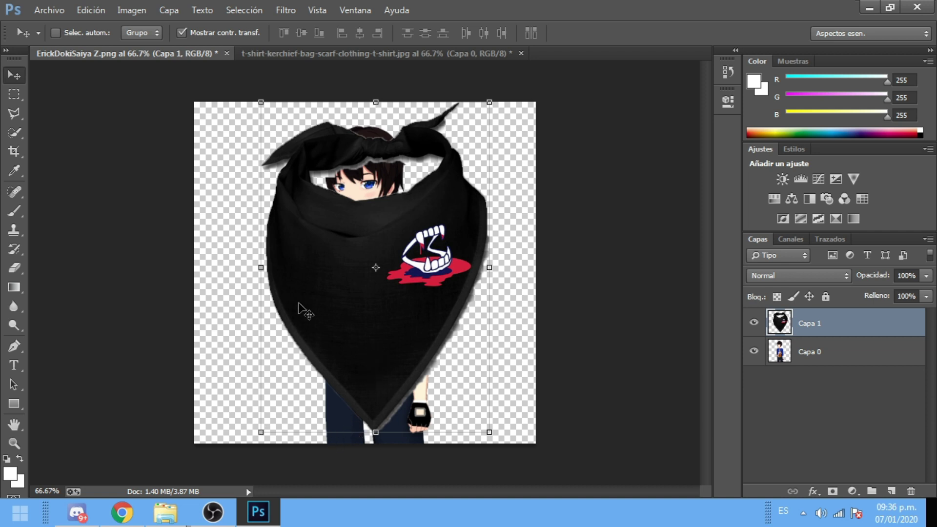
drag(261, 102, 285, 168)
drag(294, 194, 343, 187)
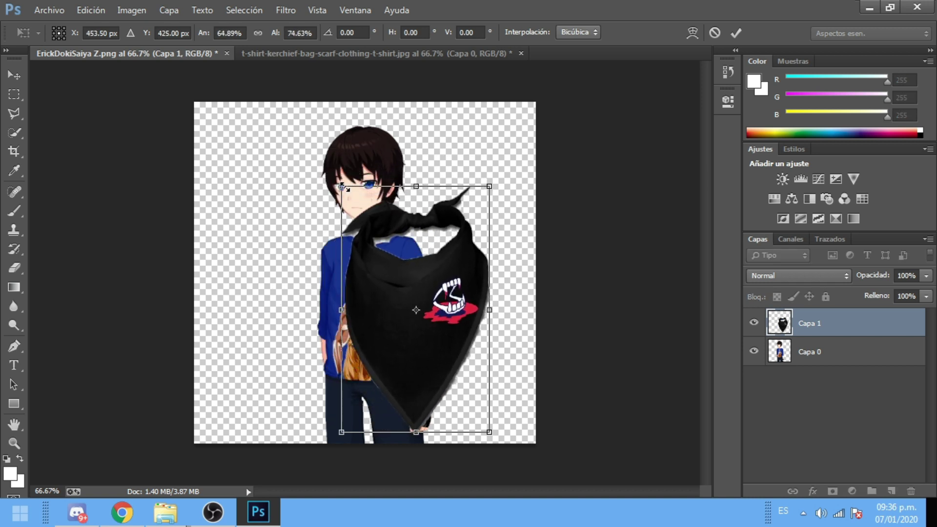
Step: Reduce the kerchief to about 46% width and 31% height and place it at the character's neck and upper chest
drag(454, 253, 392, 223)
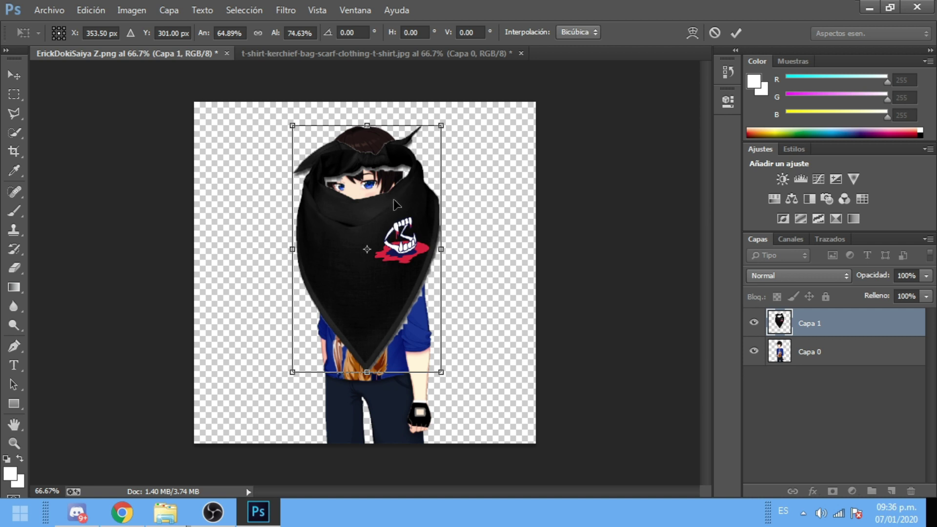
drag(366, 372, 366, 253)
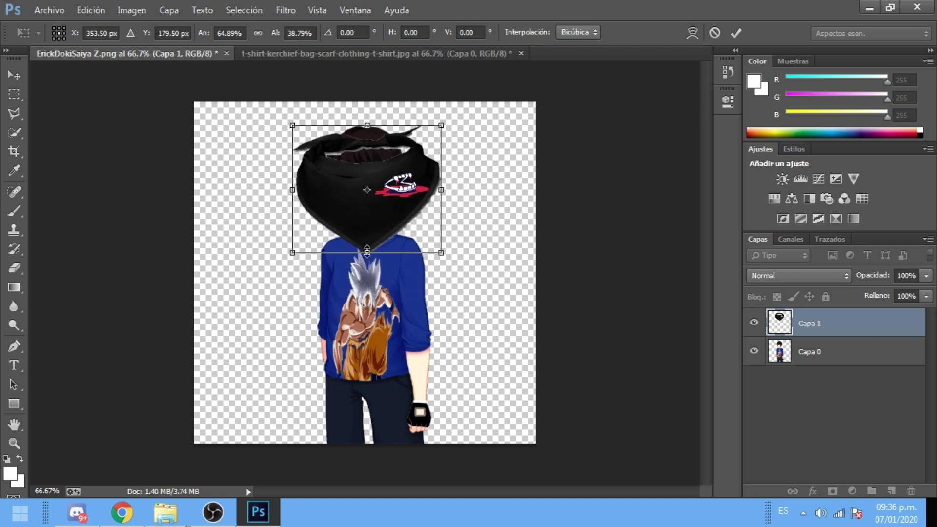
drag(385, 179, 378, 241)
drag(284, 189, 326, 215)
Step: Open the Windows Task Manager, examine the running processes and the CPU and memory usage graphs, and close it
right_click(379, 512)
click(407, 479)
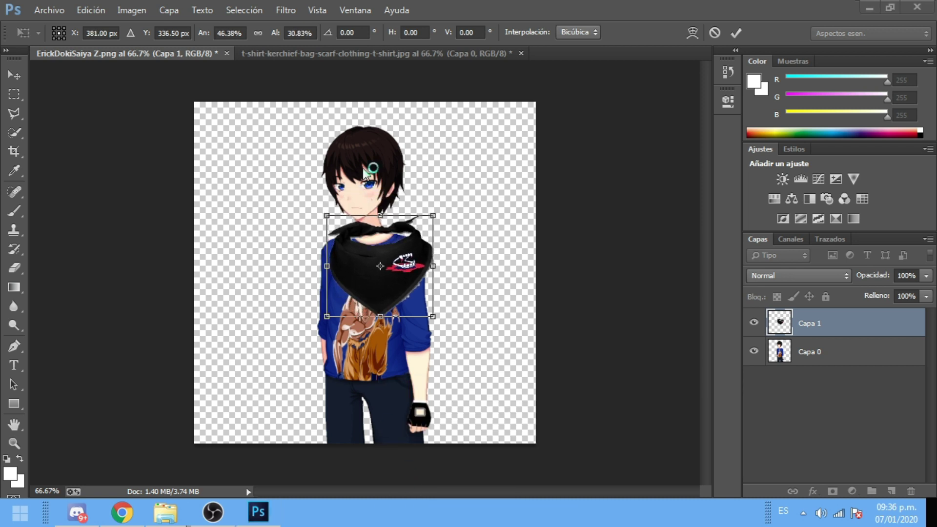
drag(280, 157, 294, 250)
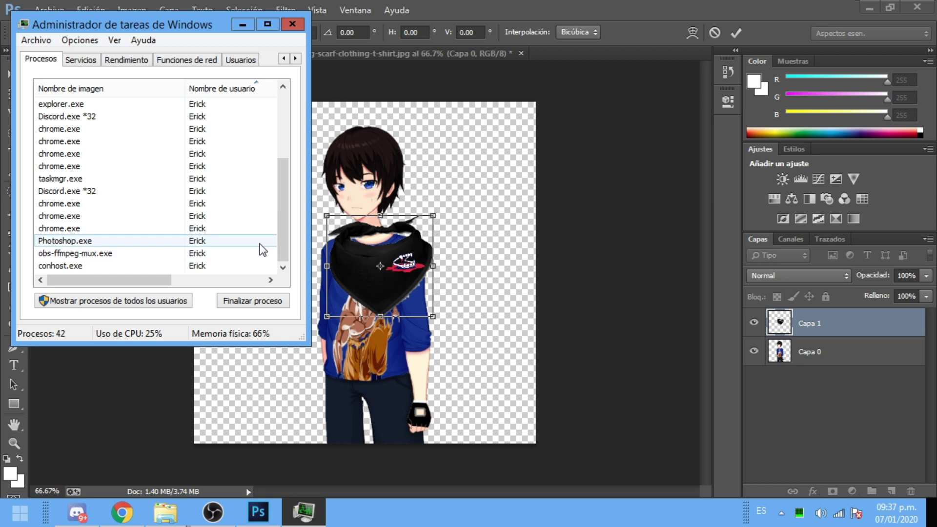
mouse_move(287, 229)
mouse_down()
mouse_move(291, 142)
mouse_move(291, 215)
mouse_up()
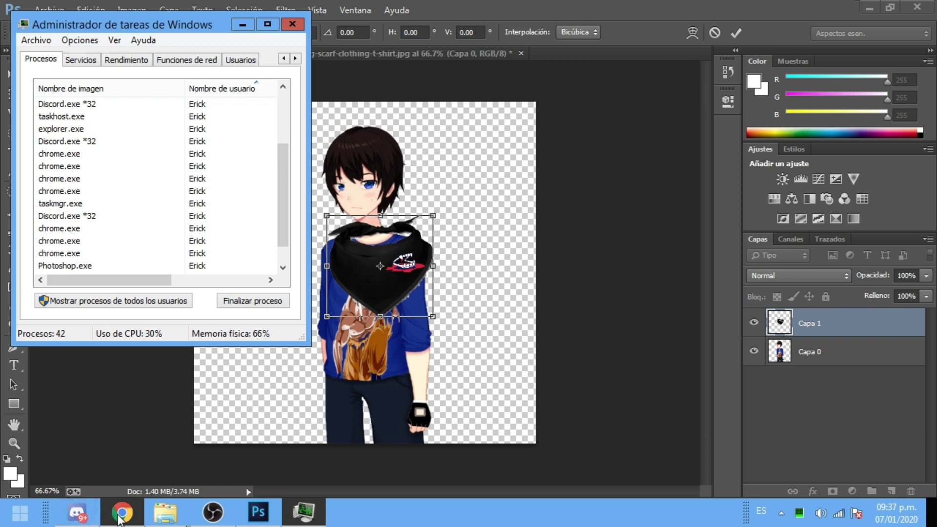
click(133, 61)
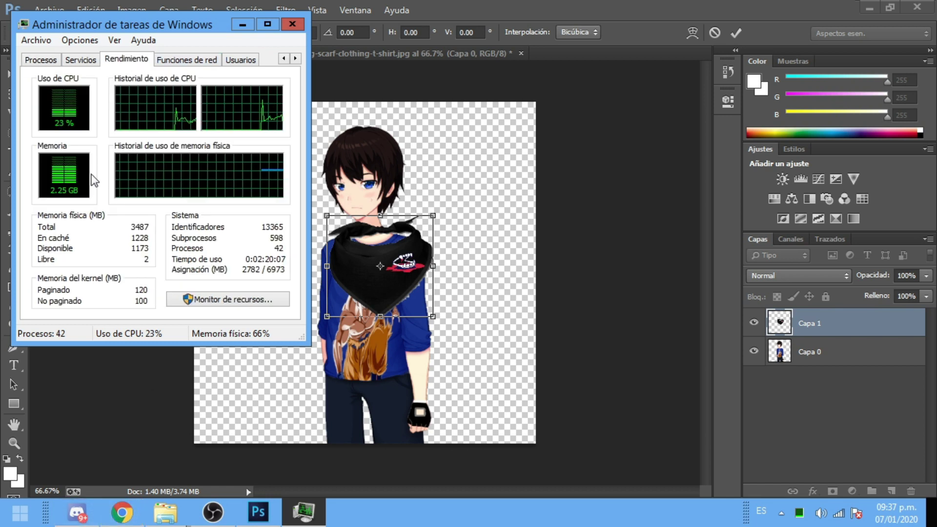
click(267, 24)
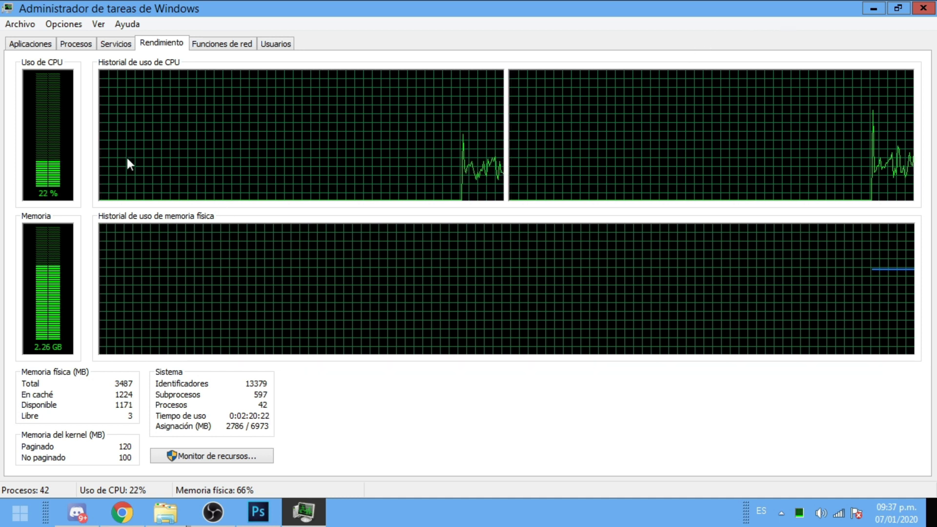
click(81, 45)
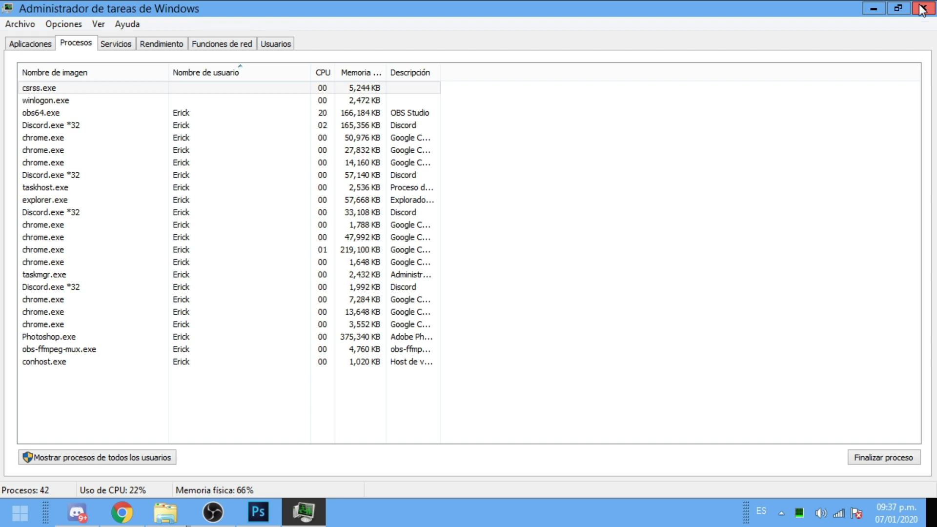
click(922, 10)
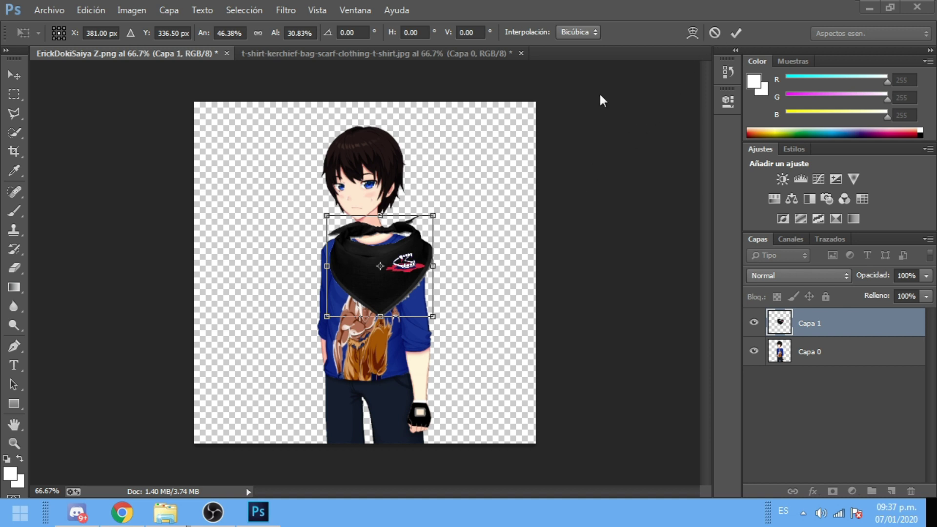
Step: Move the kerchief up over the character's lower face and warp its side edges inward toward the pointed tip
drag(400, 251, 385, 220)
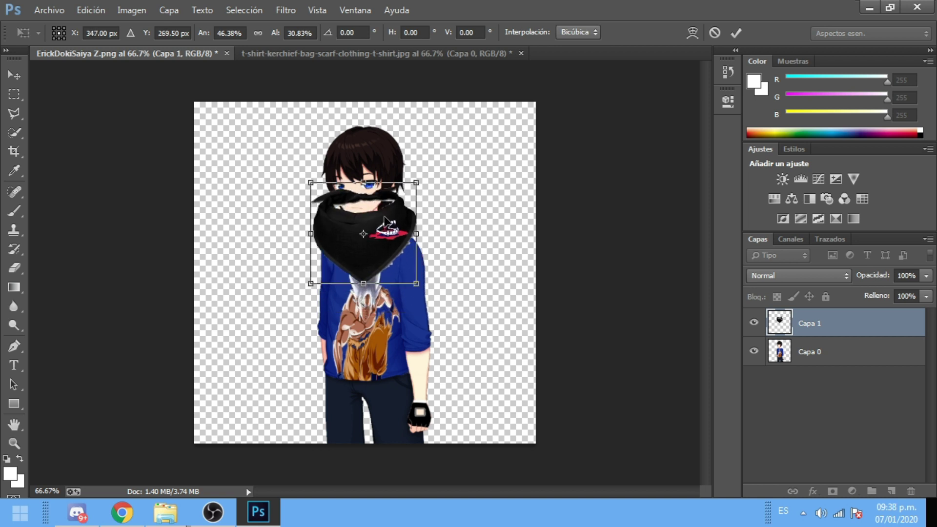
right_click(378, 232)
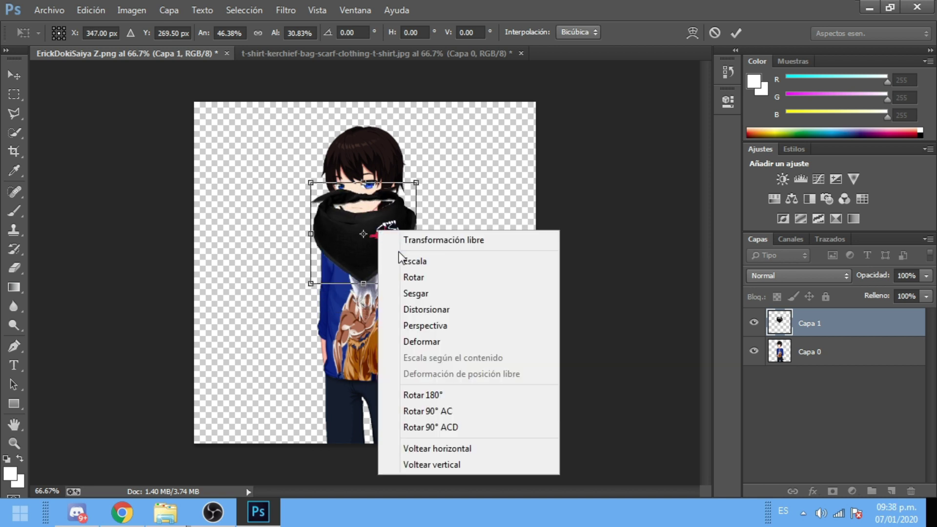
click(435, 342)
key(ctrl+plus)
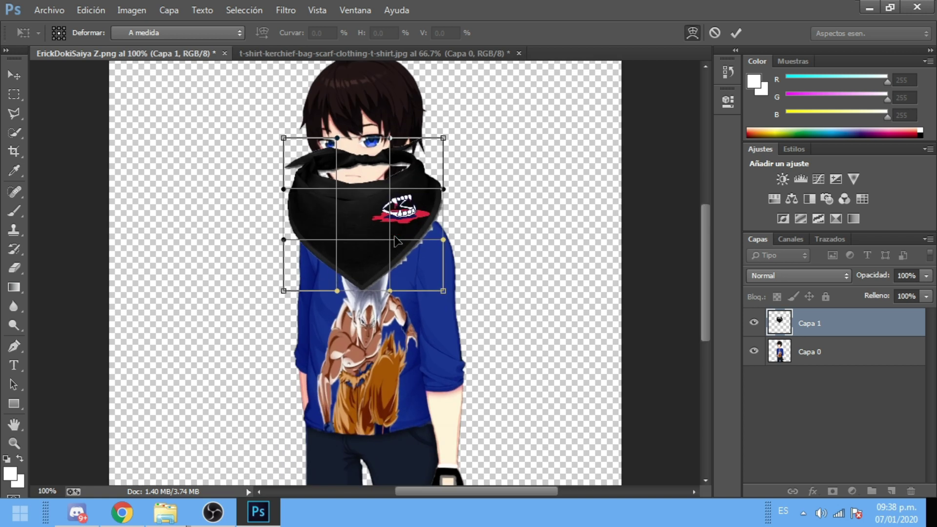
key(ctrl+plus)
scroll(398, 243, up, 3)
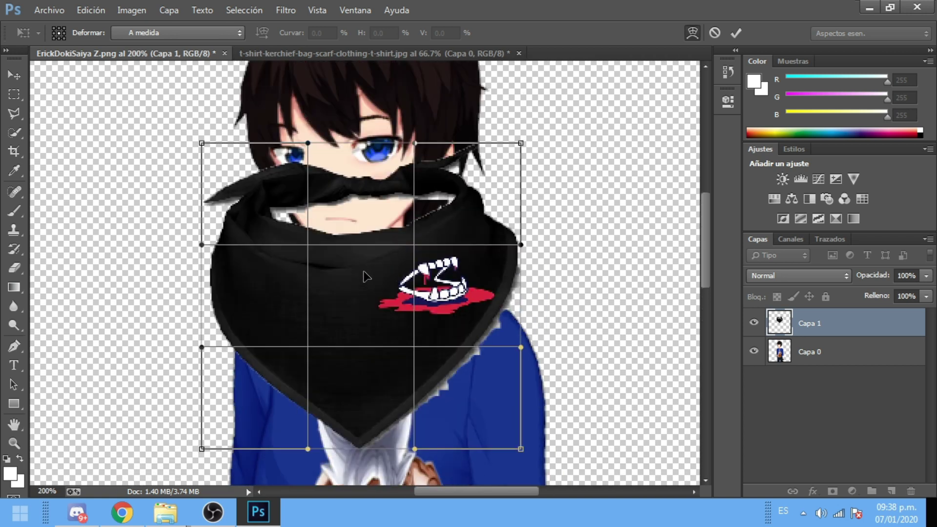
drag(238, 375, 320, 315)
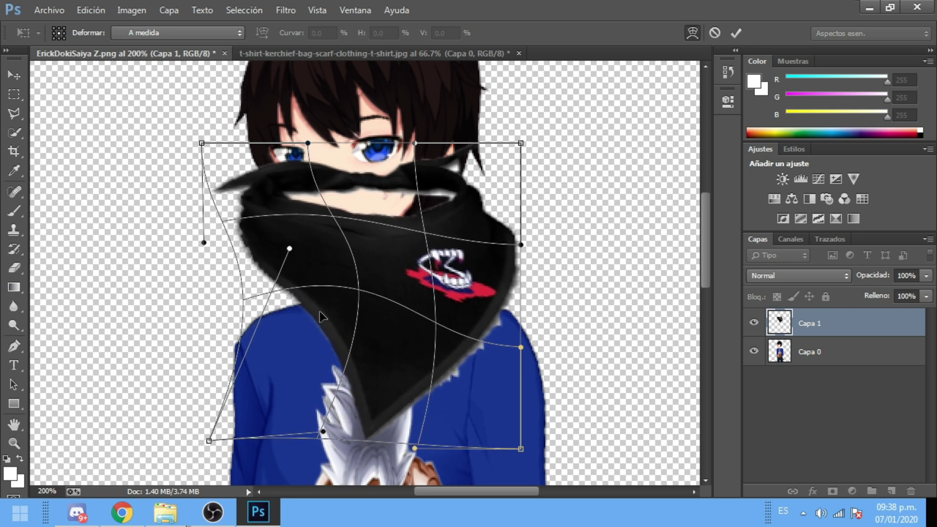
drag(480, 358, 428, 321)
mouse_move(364, 417)
mouse_down()
mouse_move(364, 365)
mouse_move(364, 416)
mouse_up()
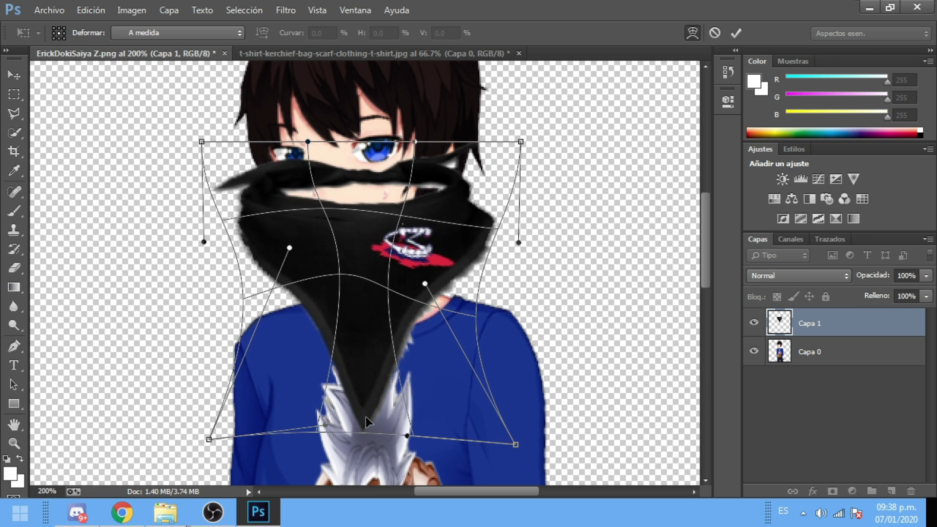
Step: Undo the last warp adjustments and apply a warp that narrows both sides of the kerchief more evenly
key(ctrl+alt+z)
key(ctrl+alt+z)
key(ctrl+alt+z)
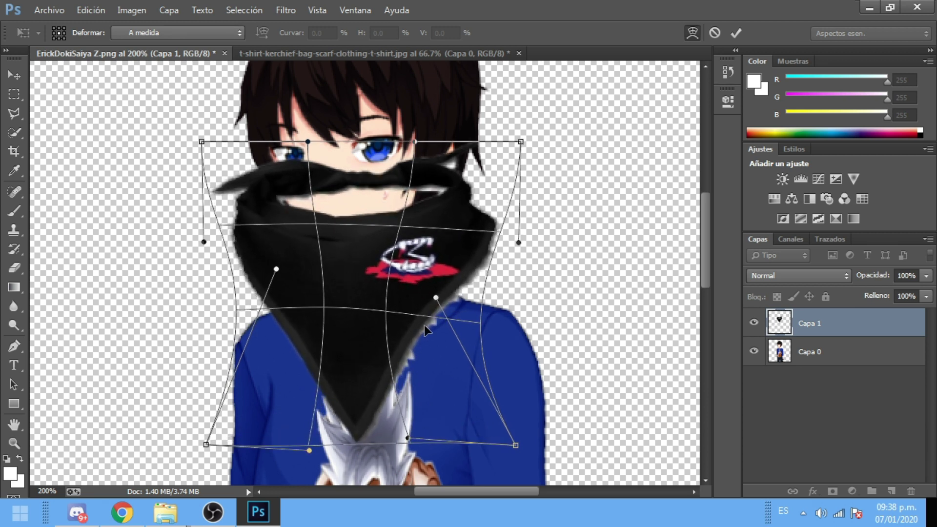
drag(423, 324, 434, 332)
drag(276, 270, 286, 276)
drag(460, 265, 453, 266)
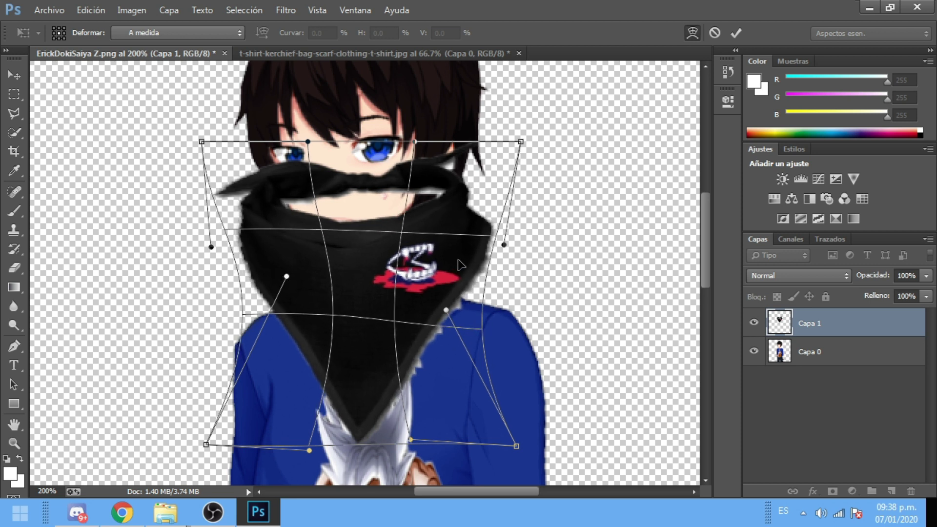
click(739, 32)
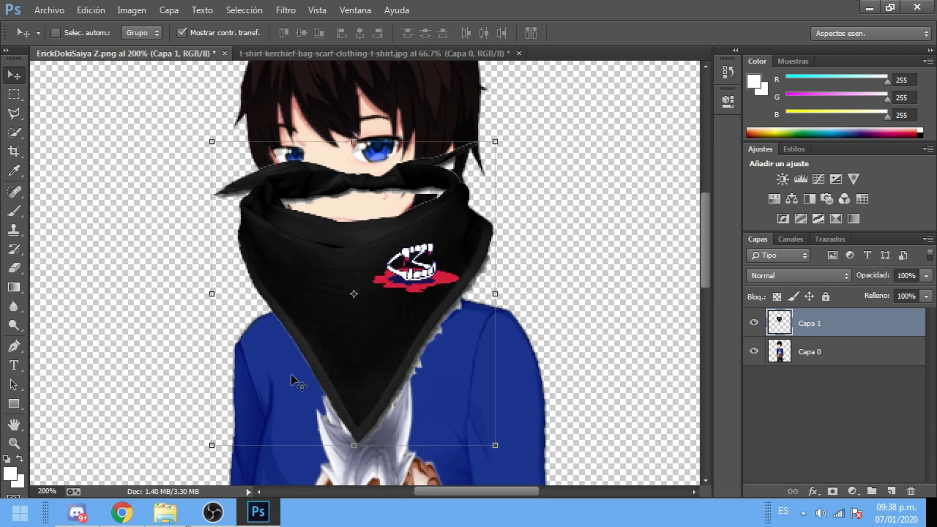
Step: Scale the warped kerchief to about 73% width and 72% height, center it over the character's face, and apply the transform
drag(212, 444, 289, 360)
drag(409, 236, 366, 222)
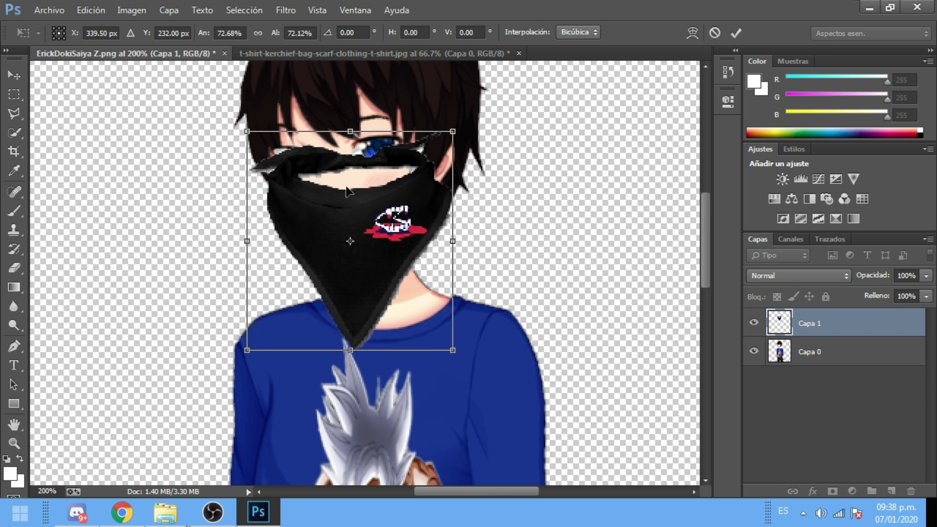
key(ctrl+plus)
key(ctrl+plus)
scroll(651, 169, up, 3)
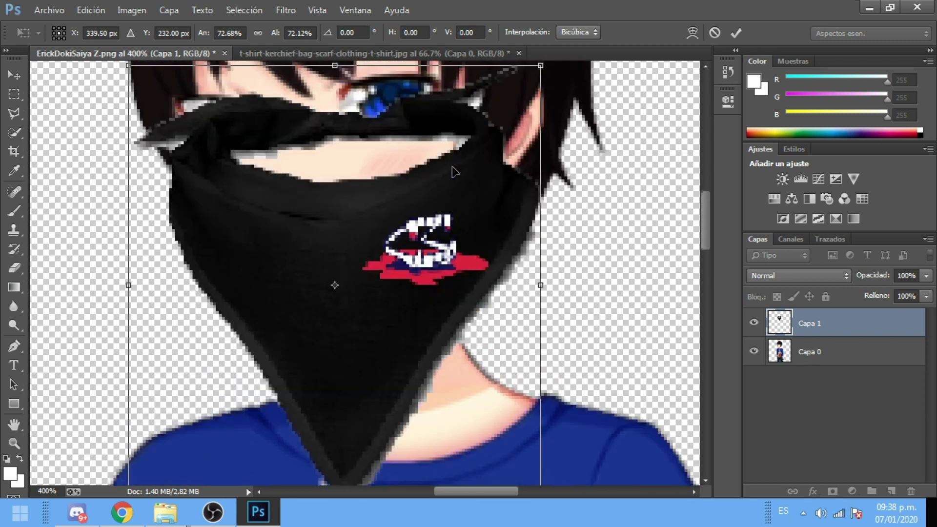
click(734, 33)
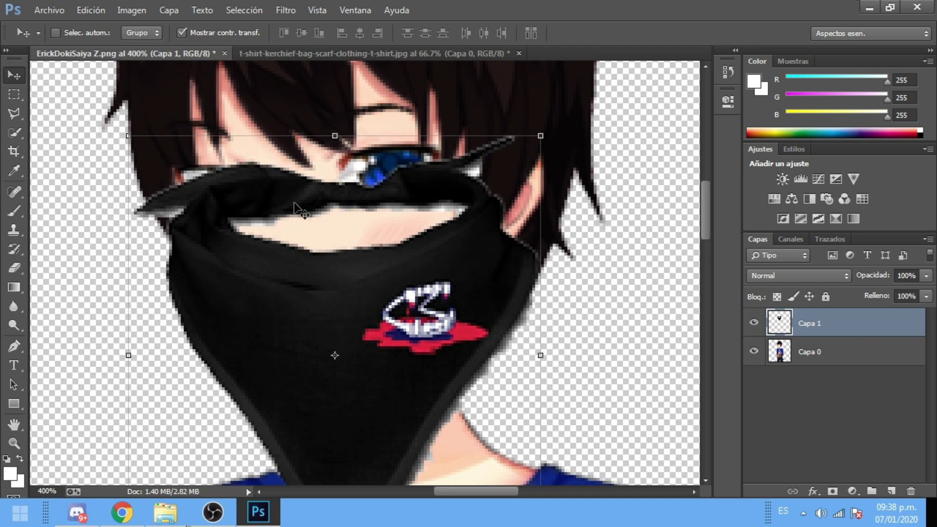
Step: Erase the kerchief's knot, upper band and loose ends above the neckline fold with the Eraser at 13 px
click(14, 267)
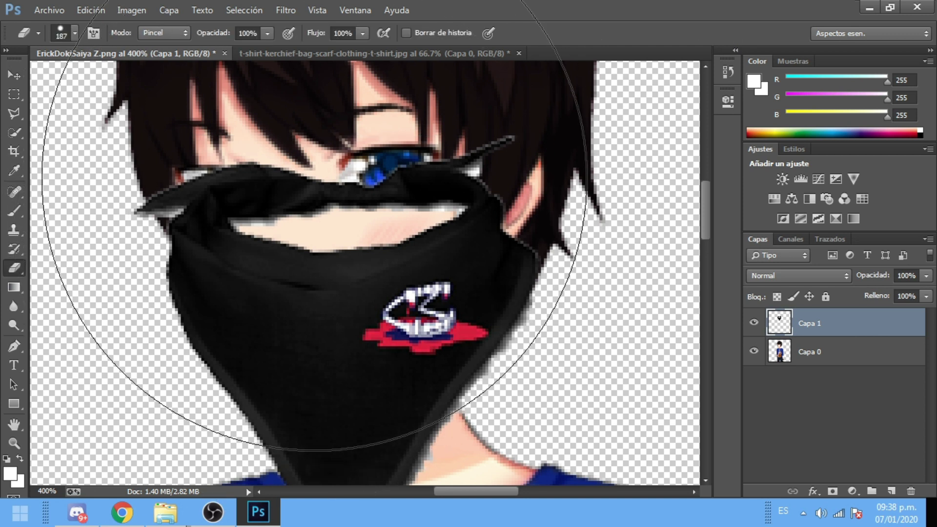
click(59, 33)
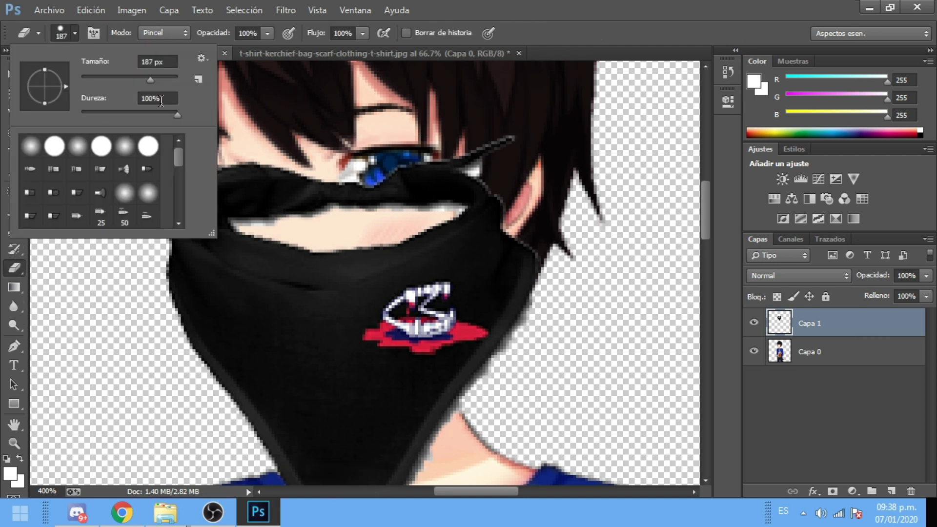
drag(88, 81, 87, 81)
mouse_move(277, 169)
mouse_down()
mouse_move(300, 193)
mouse_move(276, 189)
mouse_move(250, 160)
mouse_move(265, 196)
mouse_move(225, 171)
mouse_move(251, 202)
mouse_move(299, 211)
mouse_move(327, 193)
mouse_move(321, 175)
mouse_move(356, 204)
mouse_move(361, 181)
mouse_move(353, 198)
mouse_move(399, 171)
mouse_move(399, 196)
mouse_move(423, 192)
mouse_move(470, 139)
mouse_move(503, 135)
mouse_move(446, 163)
mouse_move(435, 186)
mouse_move(453, 175)
mouse_move(435, 193)
mouse_move(472, 174)
mouse_move(454, 192)
mouse_up()
mouse_move(259, 192)
mouse_down()
mouse_move(244, 202)
mouse_move(230, 184)
mouse_move(234, 163)
mouse_move(247, 164)
mouse_move(152, 195)
mouse_move(209, 167)
mouse_move(176, 196)
mouse_up()
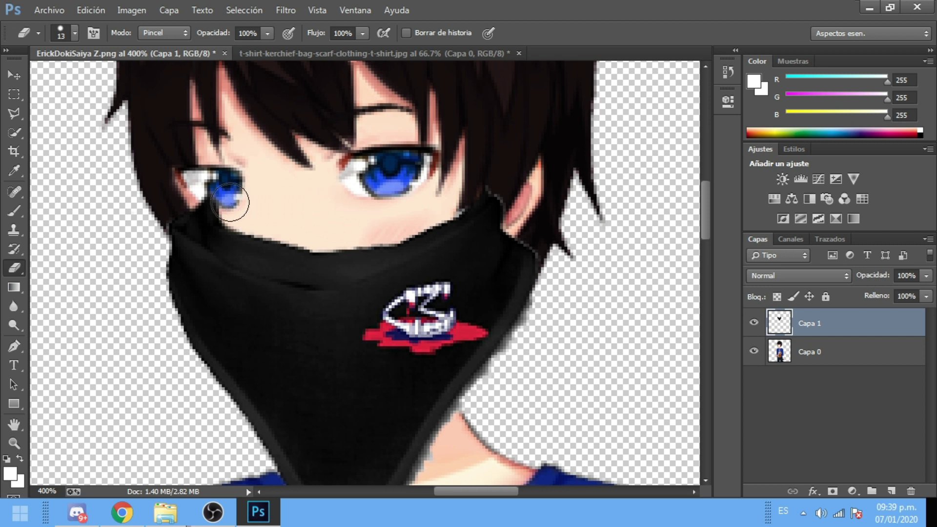
Step: Move the kerchief slightly down and left over the character's lower face, and warp both its side edges inward to fit the cheeks
click(17, 81)
drag(328, 281, 313, 306)
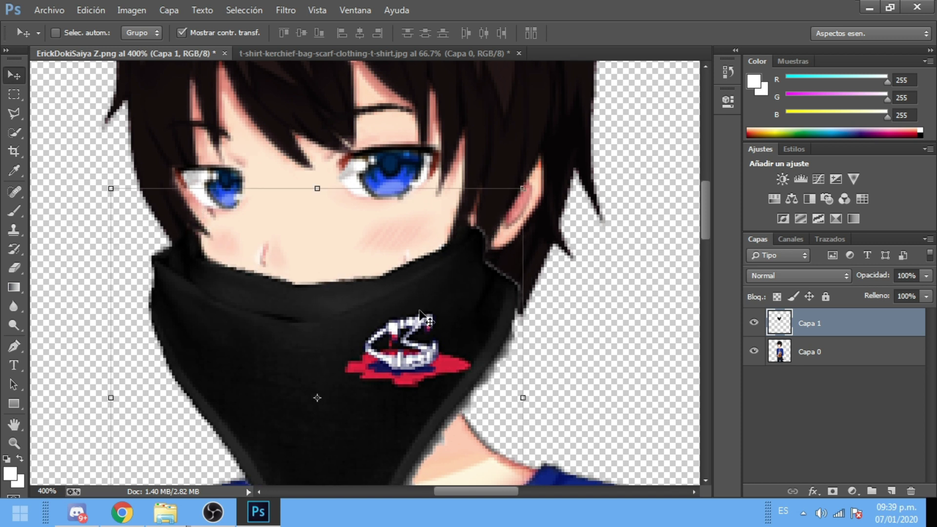
scroll(441, 299, down, 3)
scroll(442, 296, up, 1)
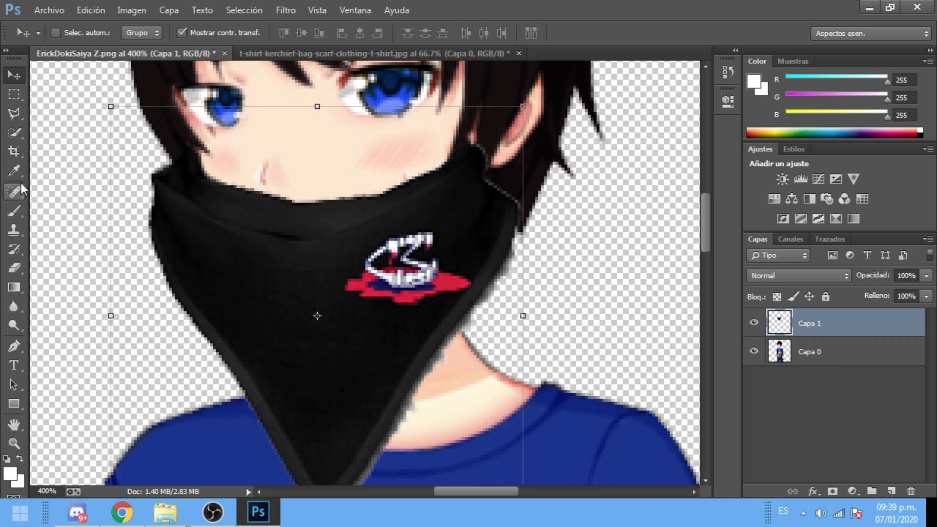
key(ctrl+t)
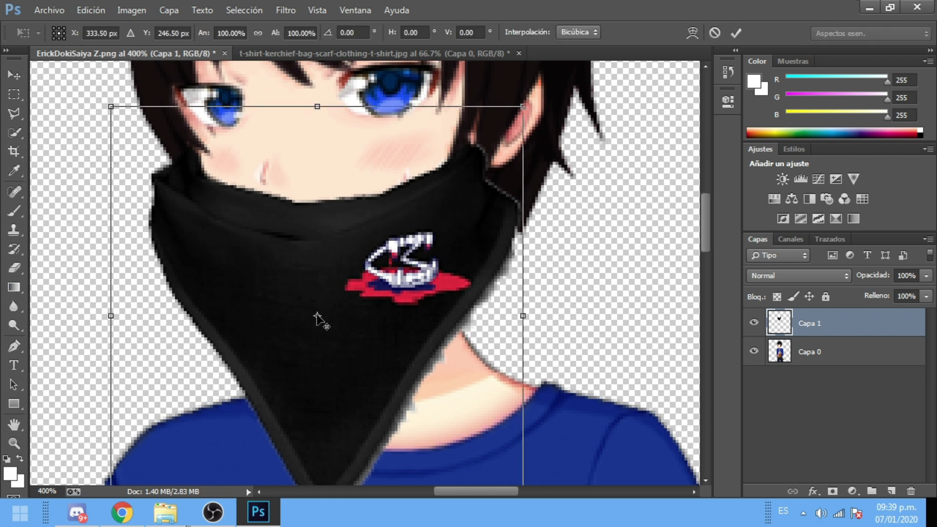
right_click(278, 259)
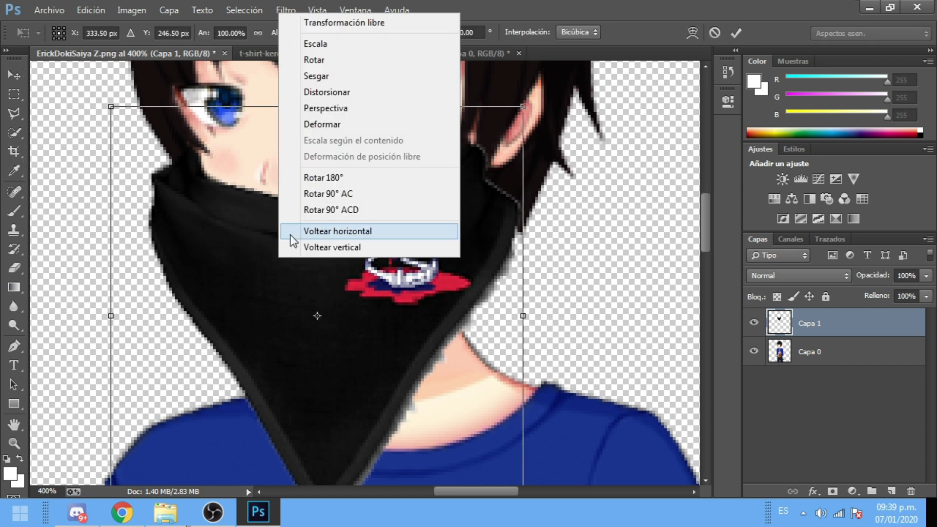
click(329, 127)
drag(174, 261, 202, 244)
drag(490, 271, 458, 230)
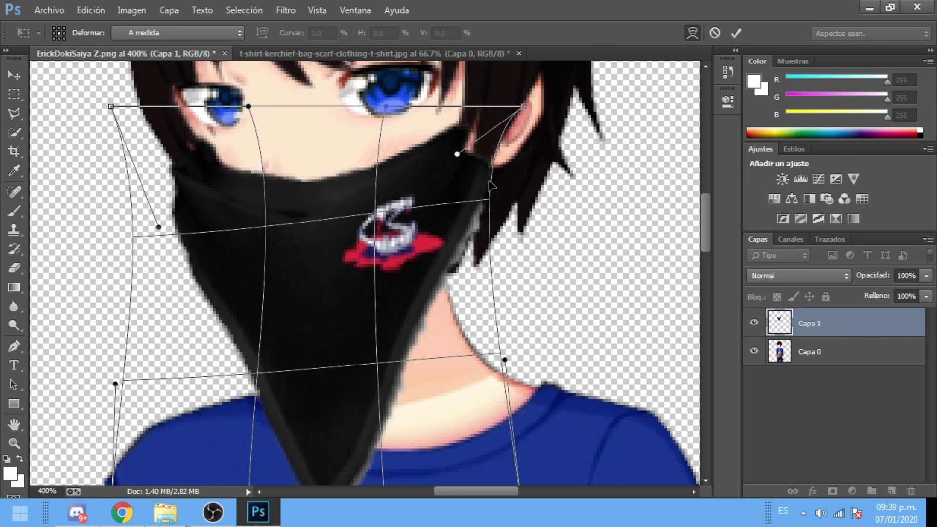
Step: Warp the kerchief's pointed tip up to the shirt collar, refit its upper corners to the edges of the face, and apply the transform
scroll(408, 459, down, 3)
drag(318, 404, 310, 339)
scroll(312, 342, up, 4)
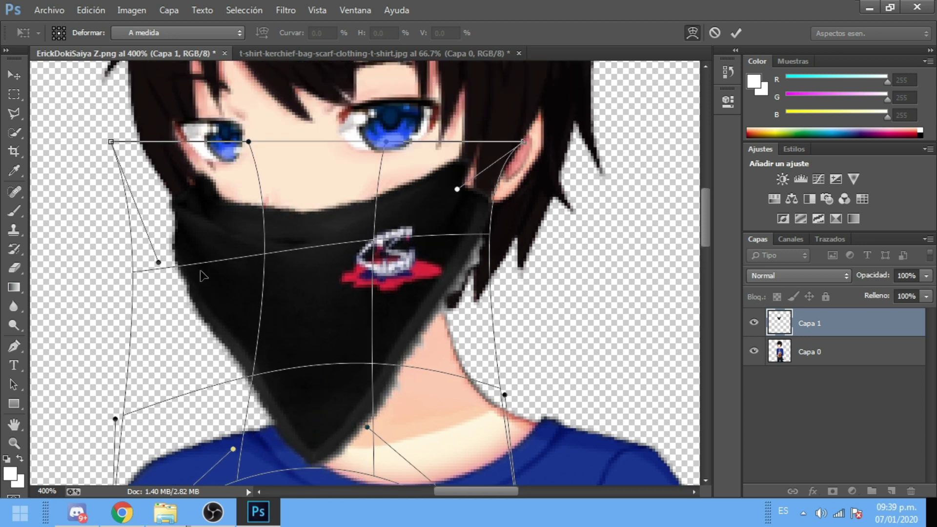
drag(185, 272, 229, 283)
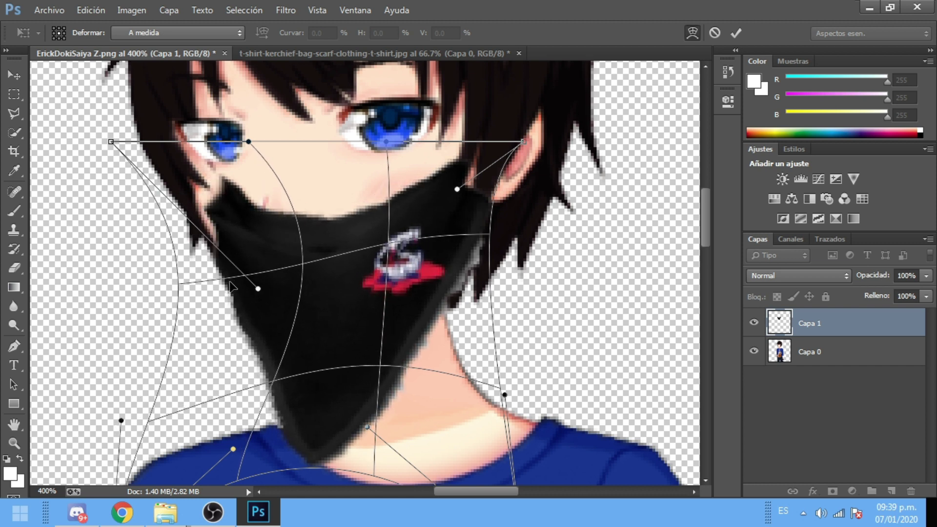
drag(222, 200, 192, 200)
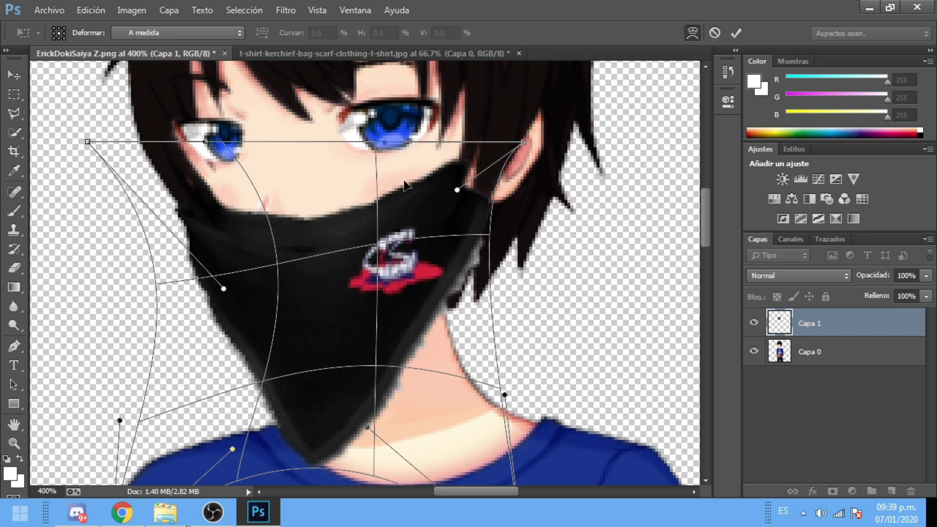
drag(459, 168, 470, 180)
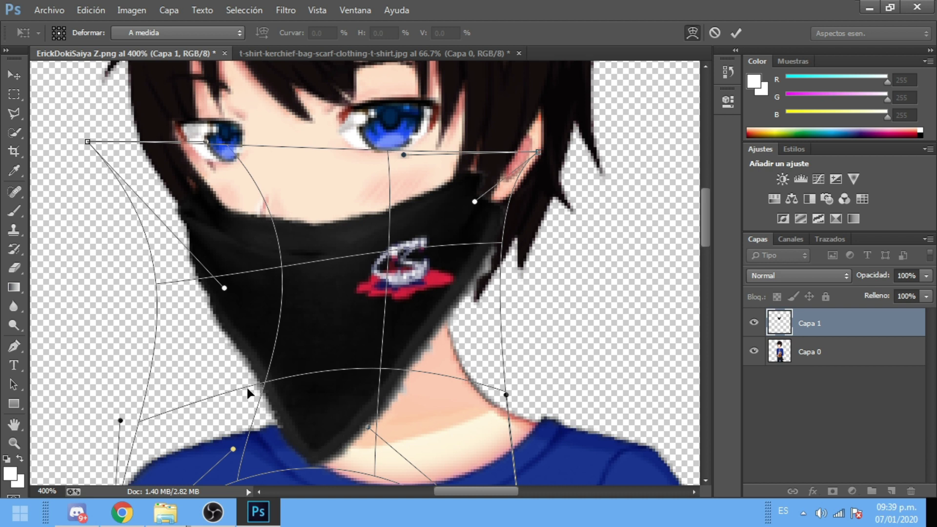
drag(250, 364, 249, 367)
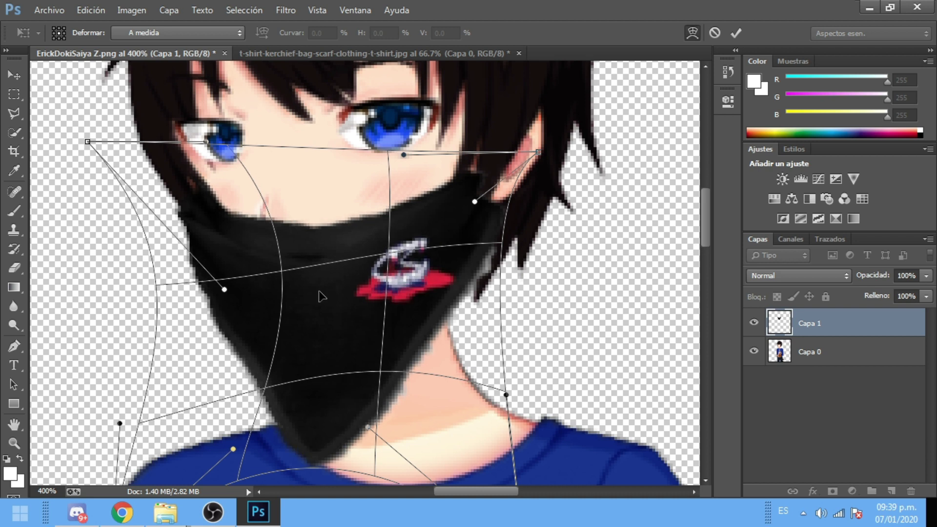
click(736, 33)
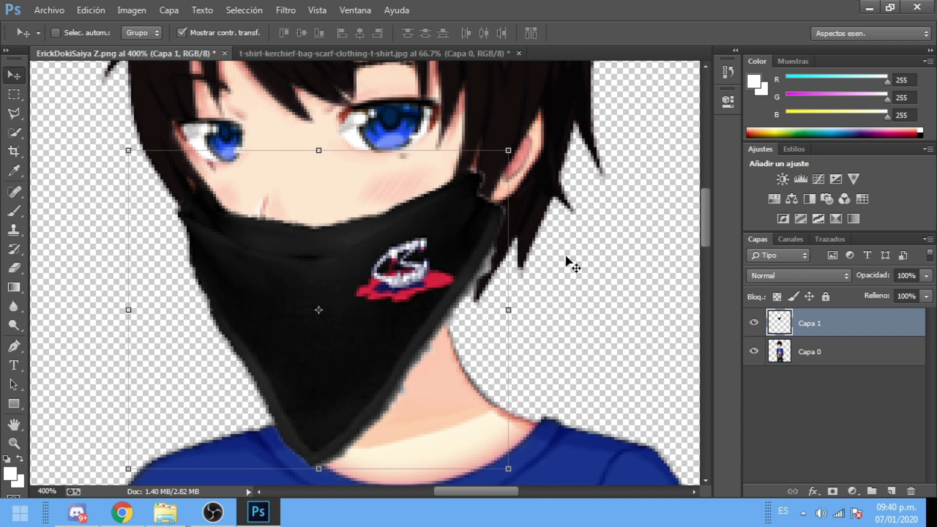
Step: Examine the kerchief mask's fit and edges on the whole character and close up
scroll(542, 278, down, 2)
scroll(548, 294, up, 1)
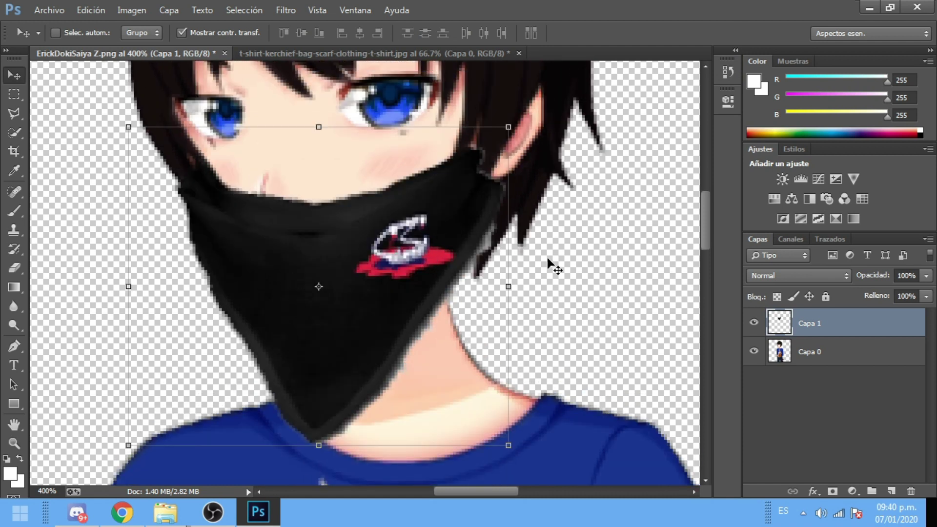
scroll(588, 307, up, 1)
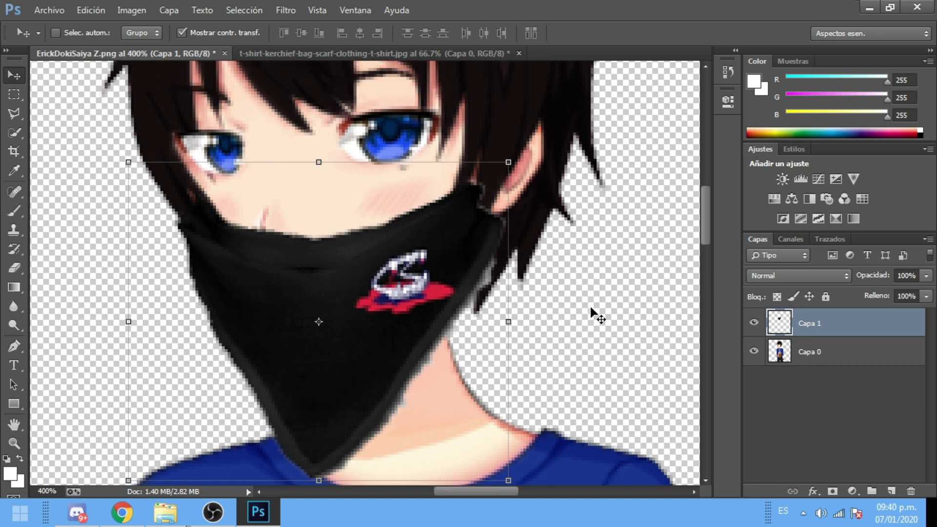
scroll(536, 289, down, 1)
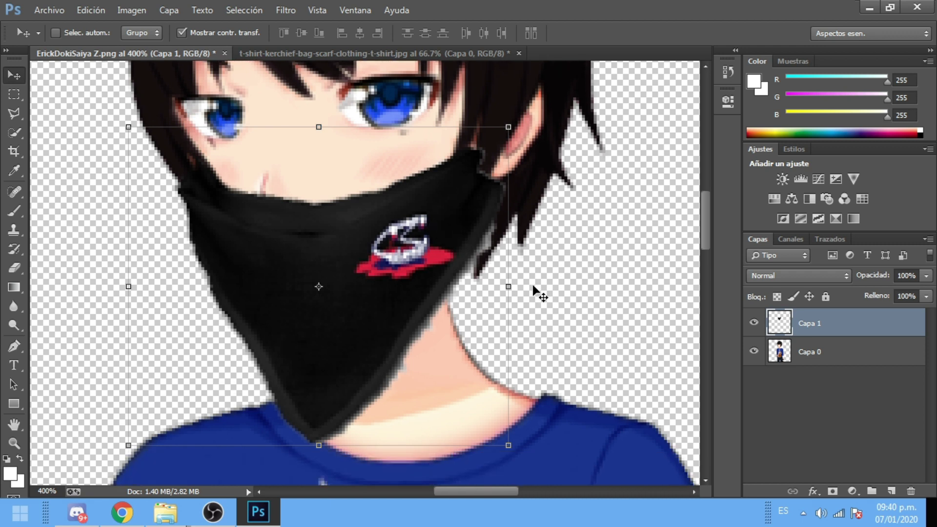
scroll(534, 287, down, 4)
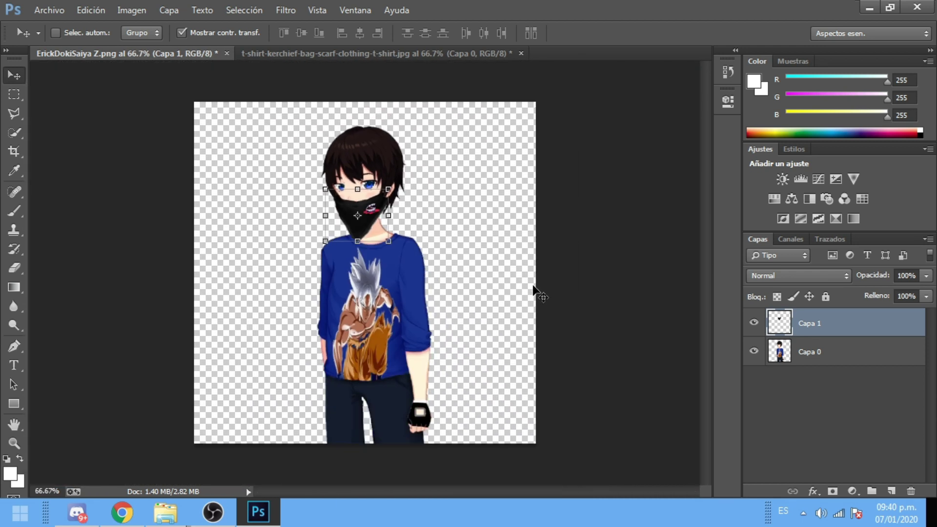
scroll(533, 287, up, 3)
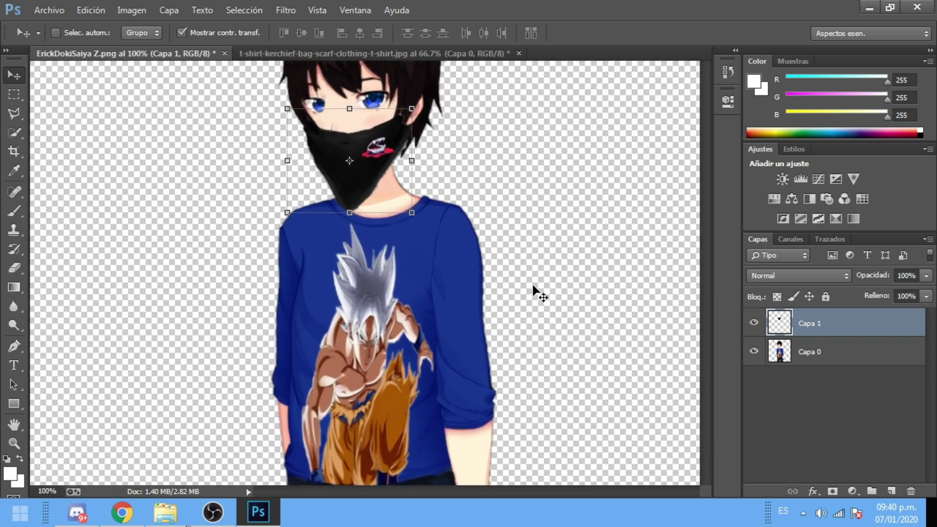
scroll(536, 289, up, 3)
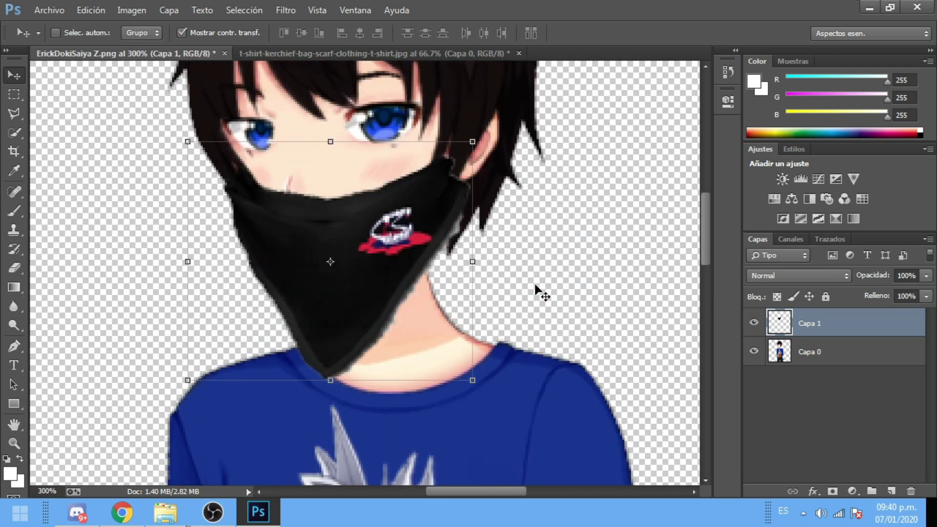
scroll(535, 285, up, 3)
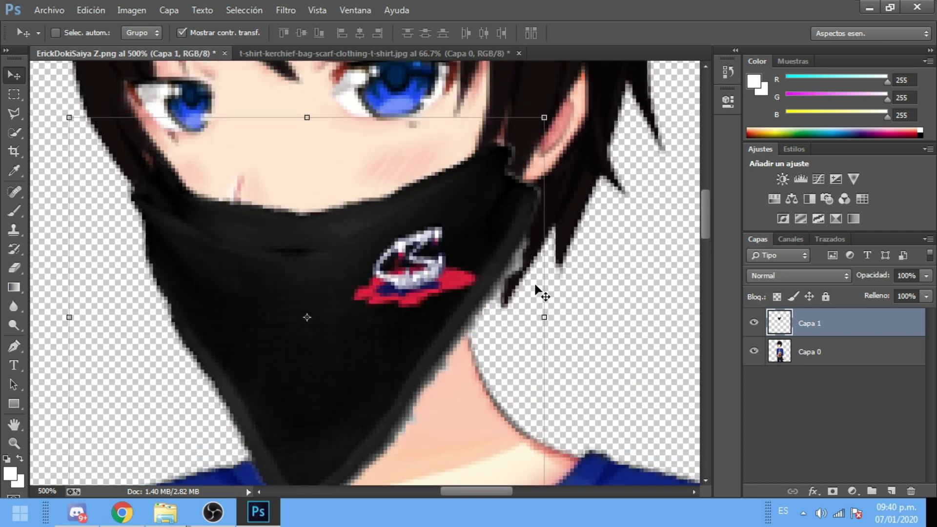
scroll(536, 288, up, 2)
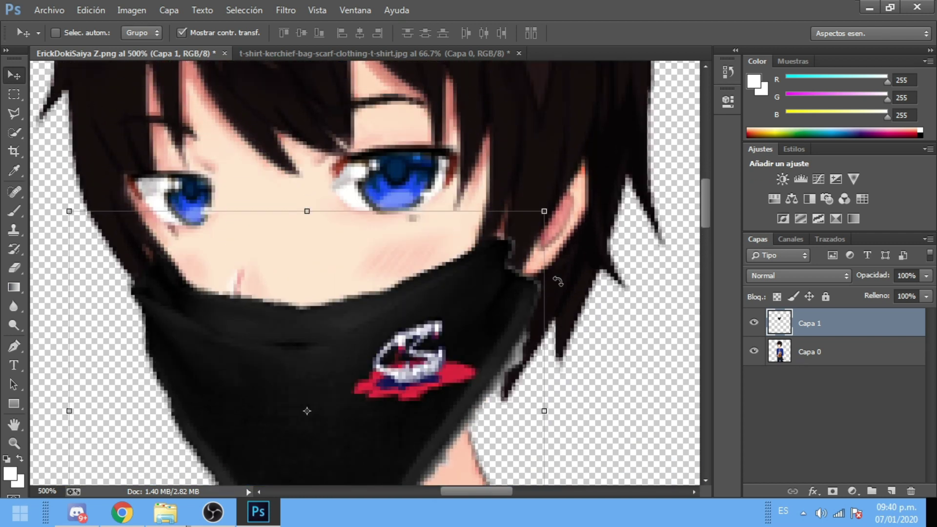
scroll(578, 283, up, 2)
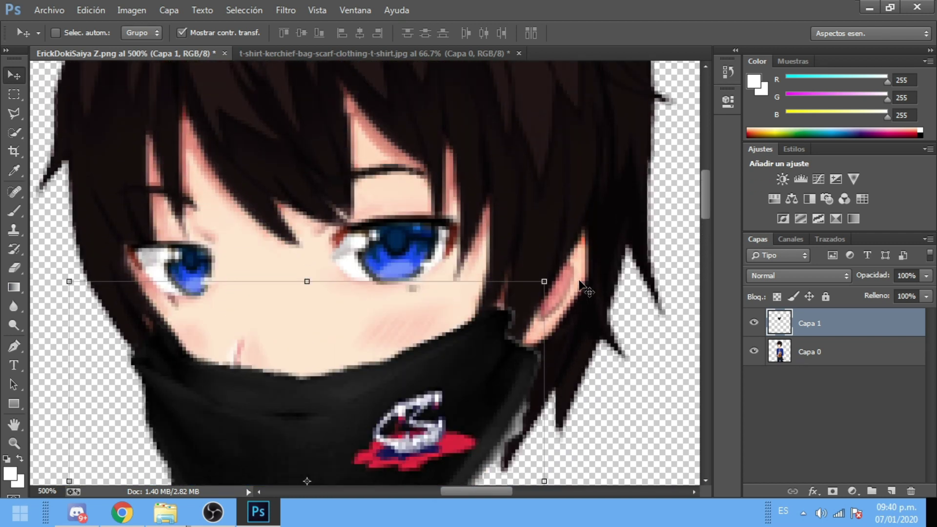
scroll(580, 285, down, 1)
scroll(578, 282, down, 6)
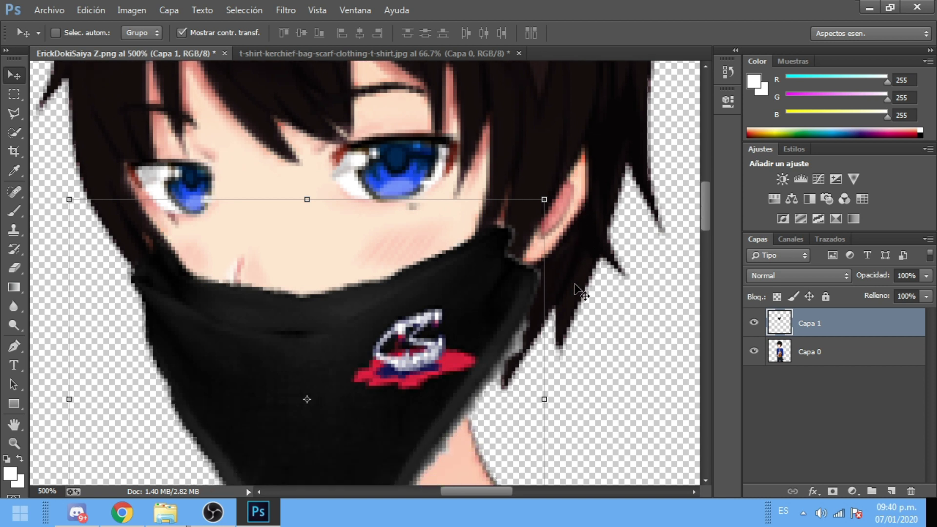
scroll(578, 292, up, 1)
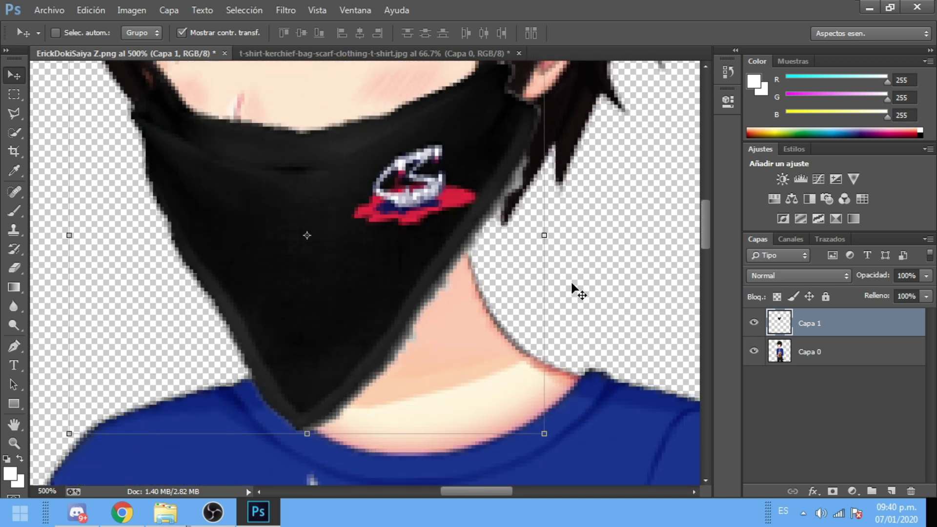
Step: Set the Eraser size to 7 px and erase the grey fringe along the kerchief's edge beside the neck and ear
click(13, 267)
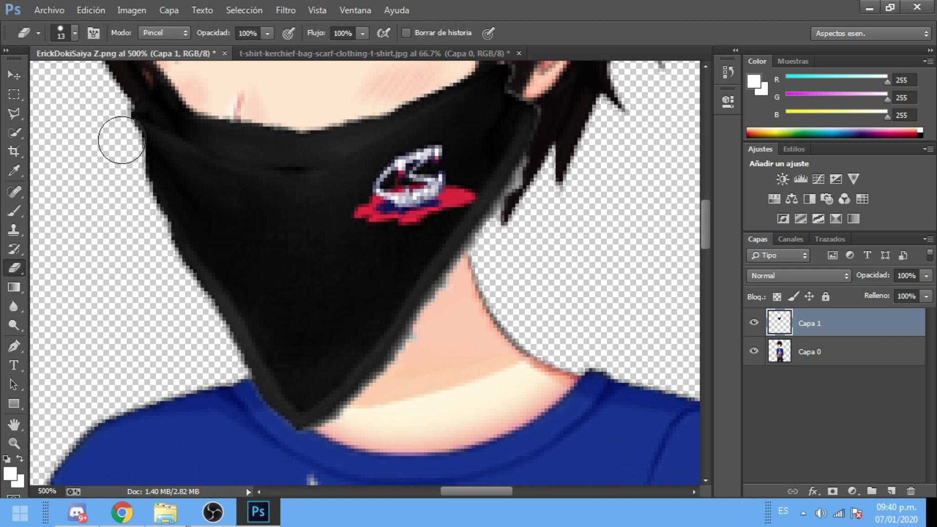
click(63, 33)
drag(93, 79, 85, 81)
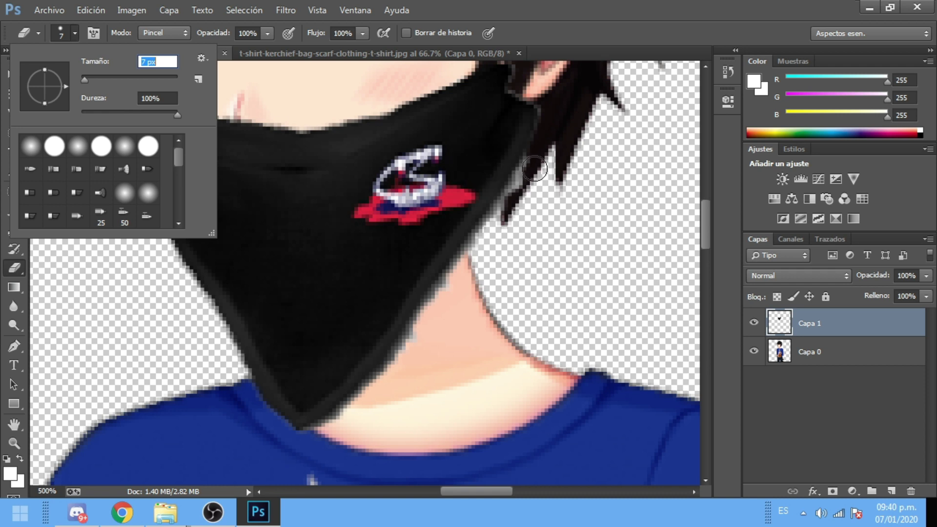
click(520, 184)
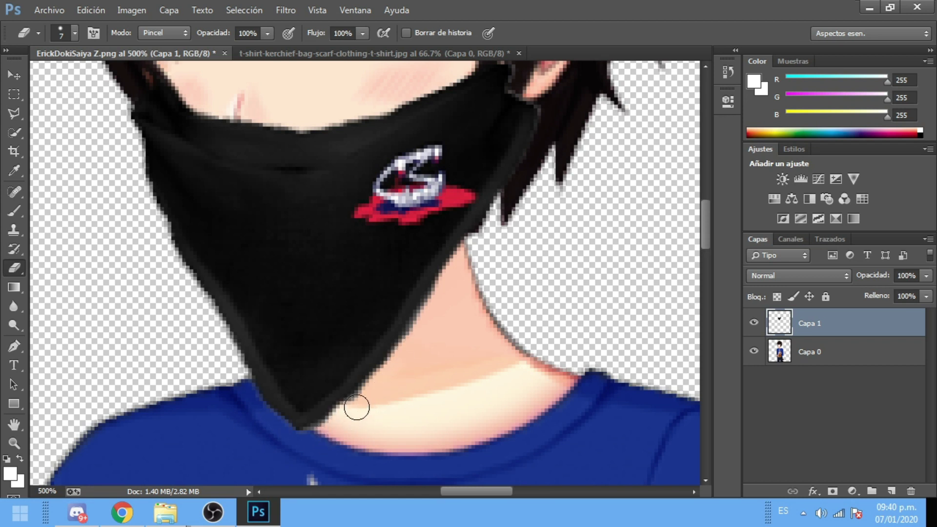
scroll(574, 308, up, 2)
scroll(573, 308, up, 1)
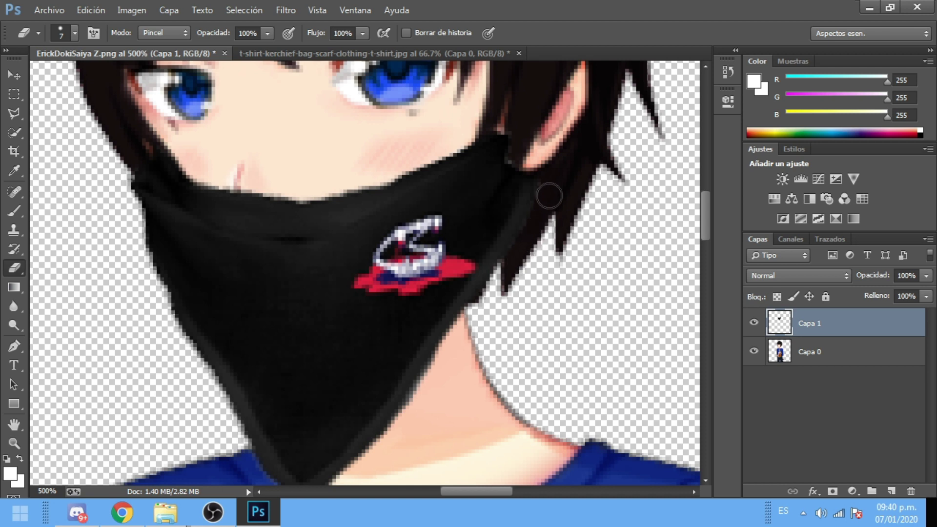
scroll(560, 177, up, 1)
scroll(566, 172, down, 5)
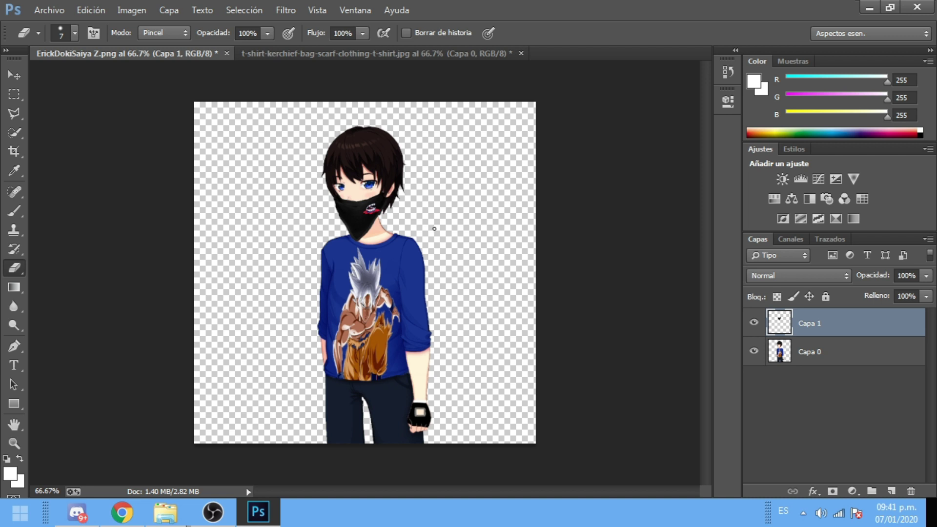
click(365, 54)
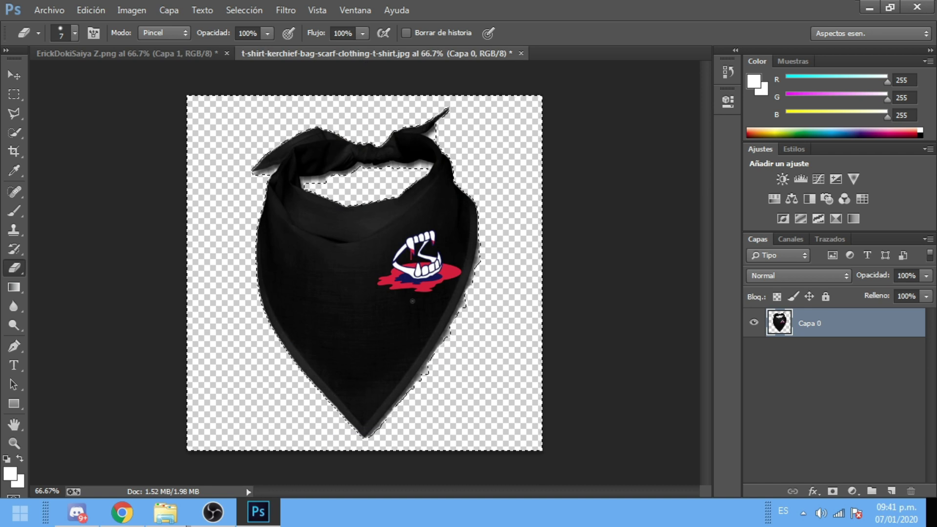
click(104, 55)
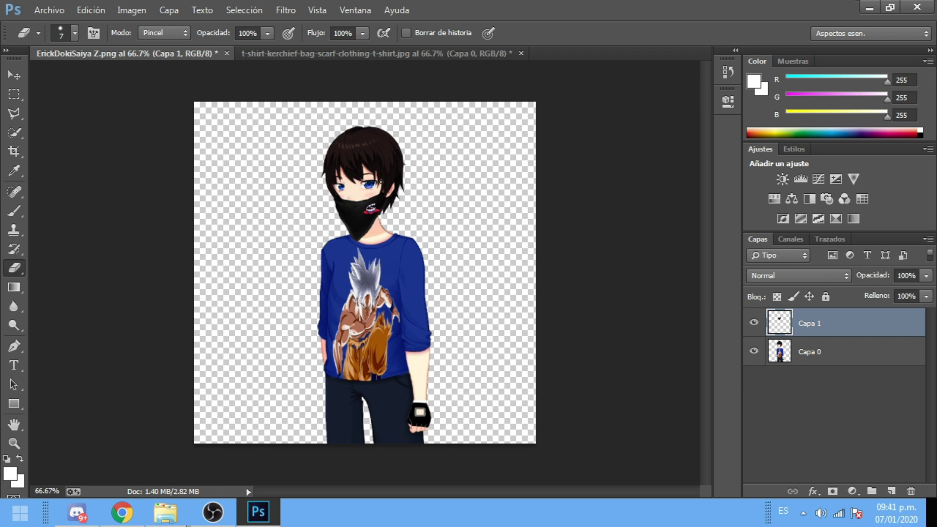
Step: Save the character image as a PNG named "ErickDokiSaiya Z 2" in the "personaje para el canal" folder of the Imágenes library
click(49, 10)
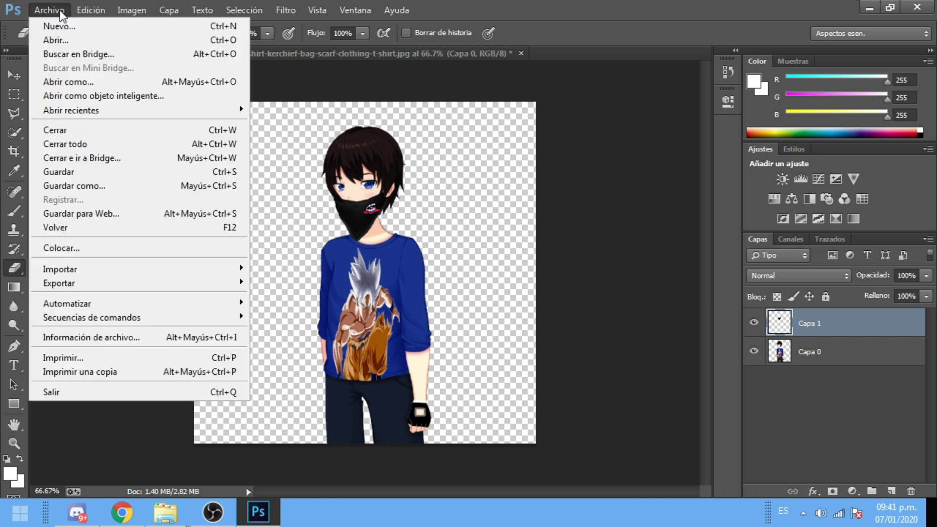
click(85, 190)
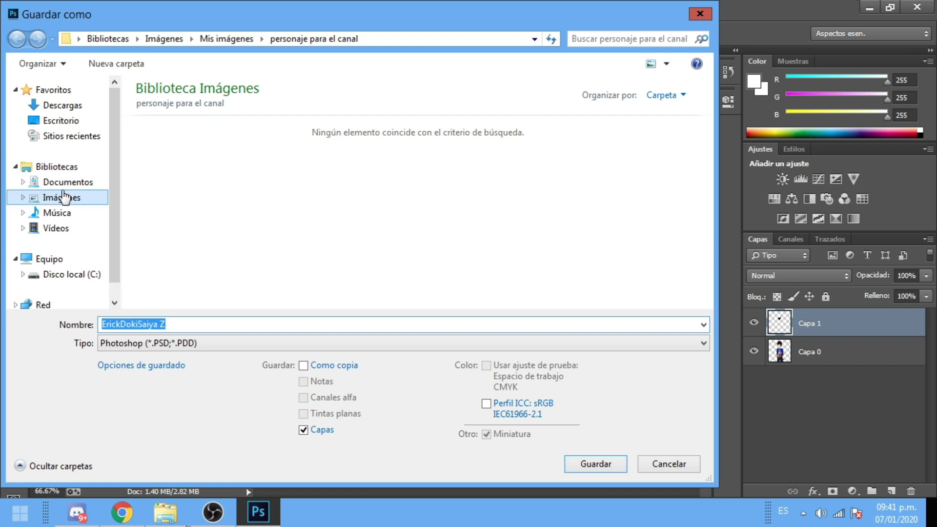
click(63, 198)
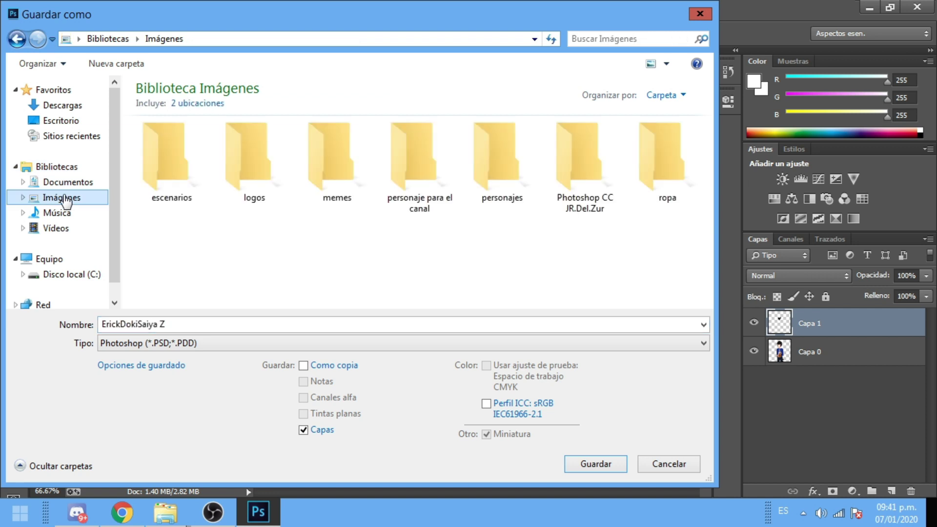
double_click(432, 179)
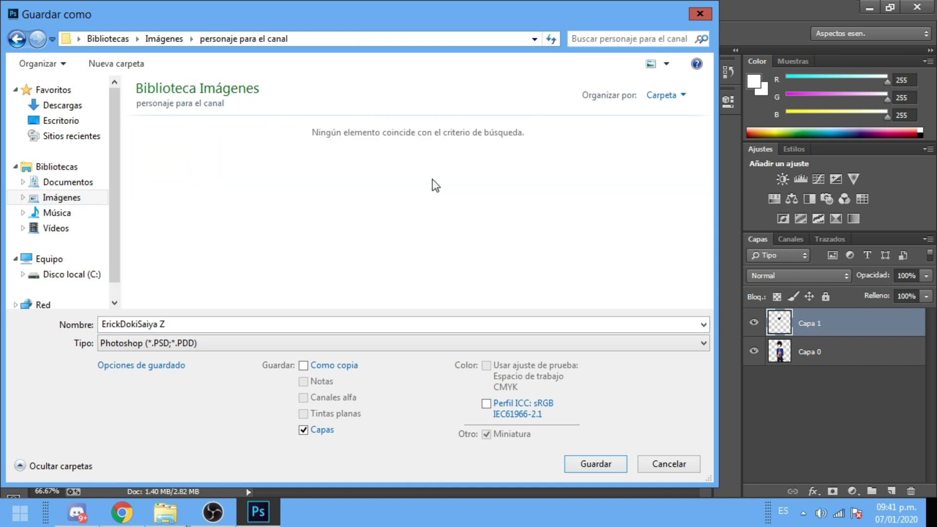
click(333, 319)
text(2)
click(188, 344)
click(155, 272)
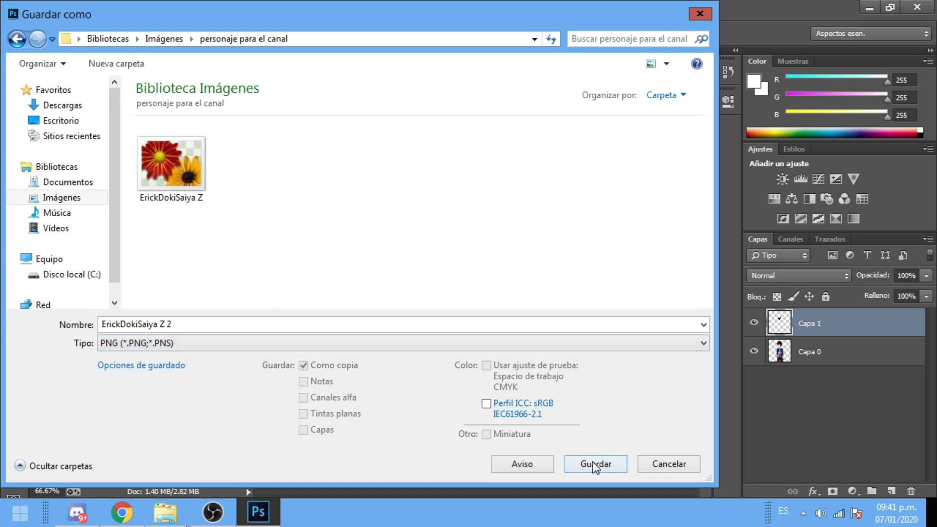
click(595, 464)
click(525, 157)
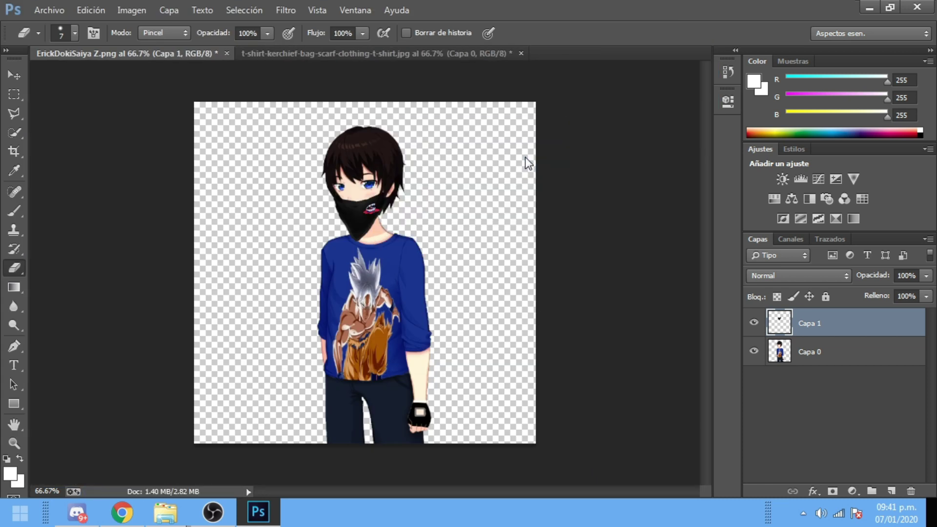
Step: Switch to OBS, examine the video settings and the recording hotkeys, and return to Photoshop without closing OBS
click(218, 520)
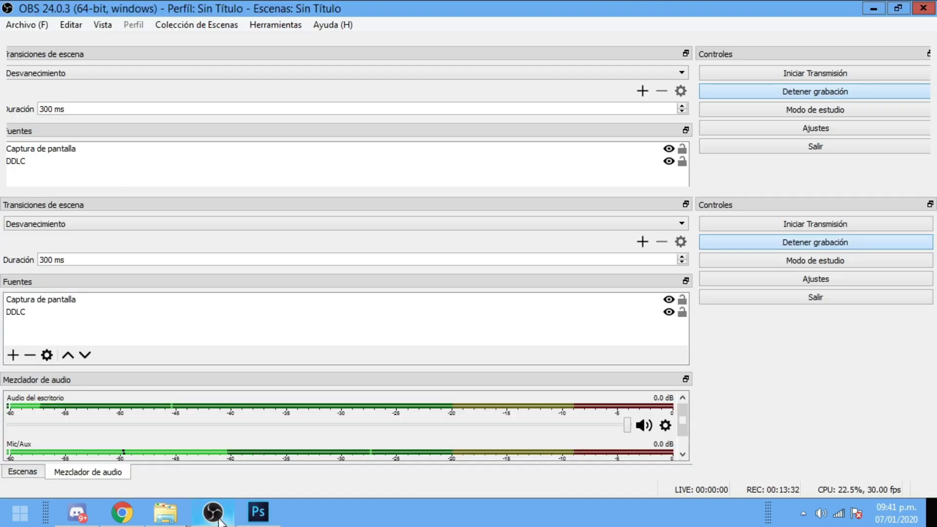
click(794, 286)
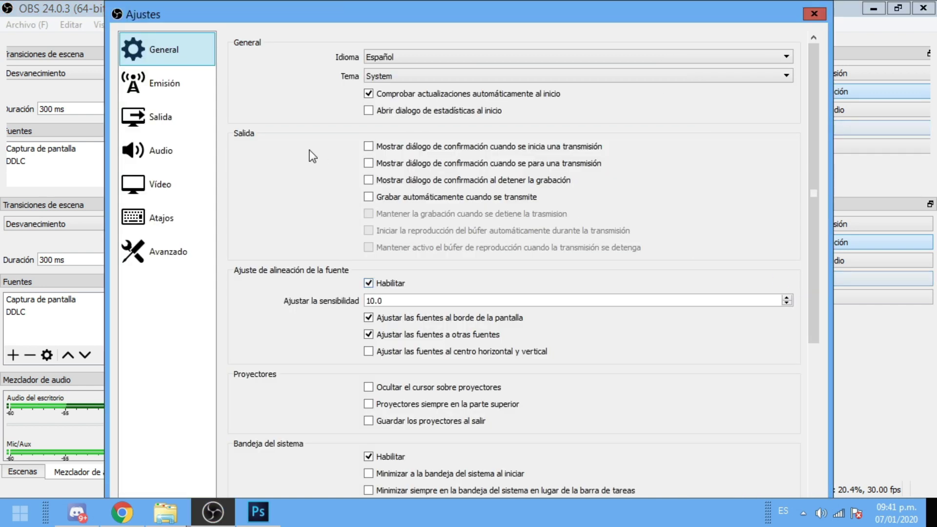
click(162, 187)
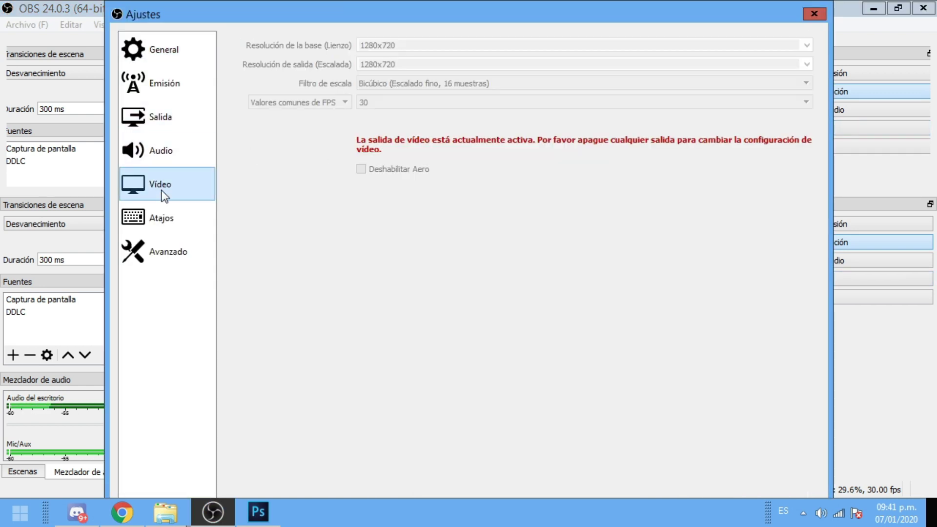
click(161, 219)
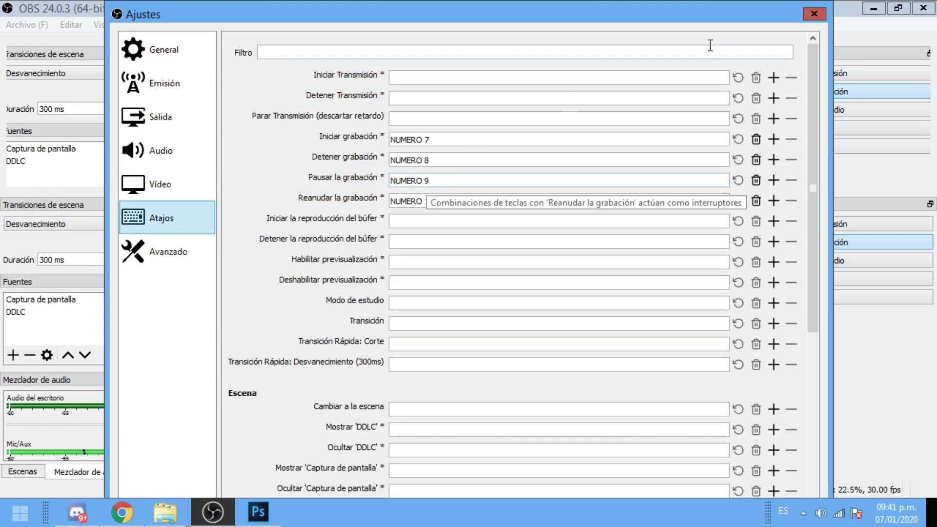
click(813, 14)
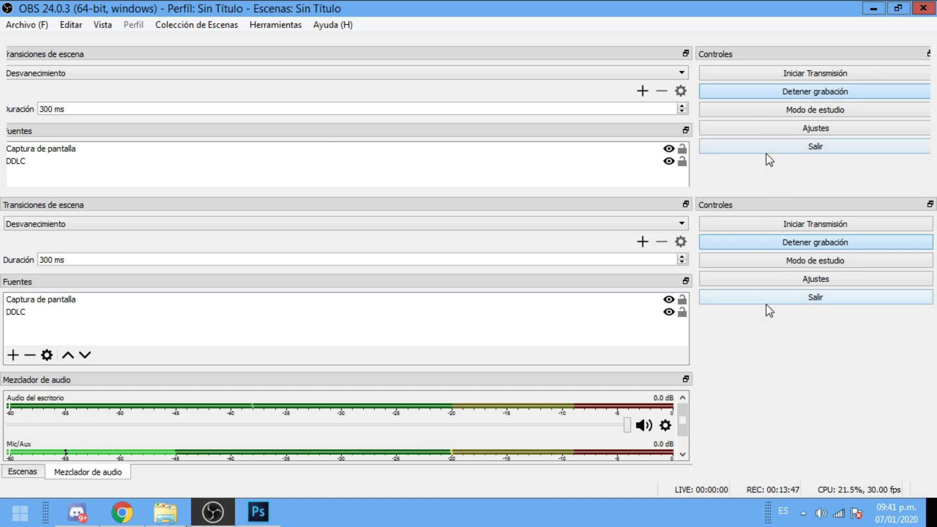
click(790, 279)
click(161, 218)
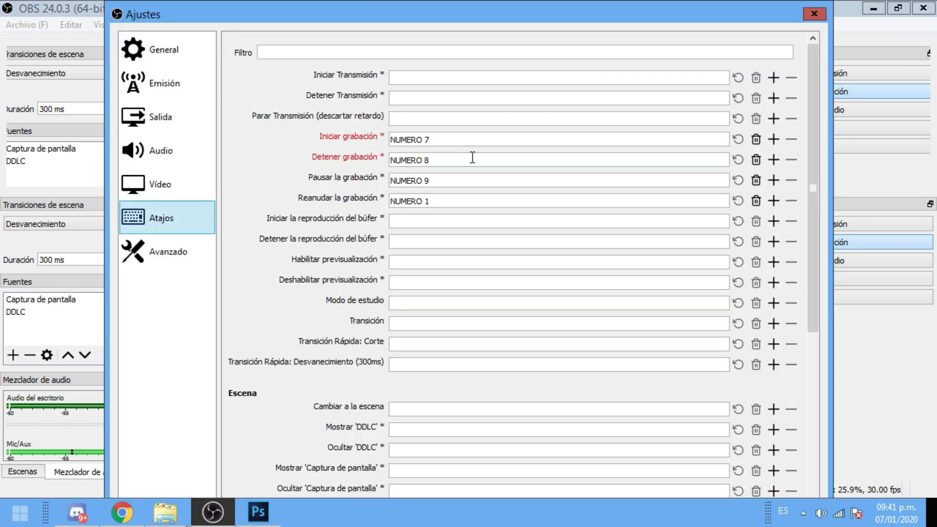
click(809, 20)
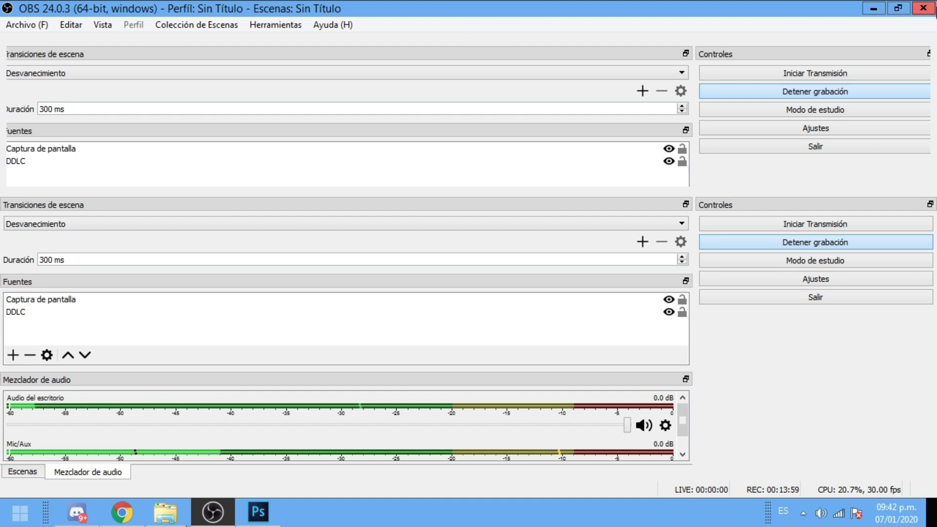
click(923, 9)
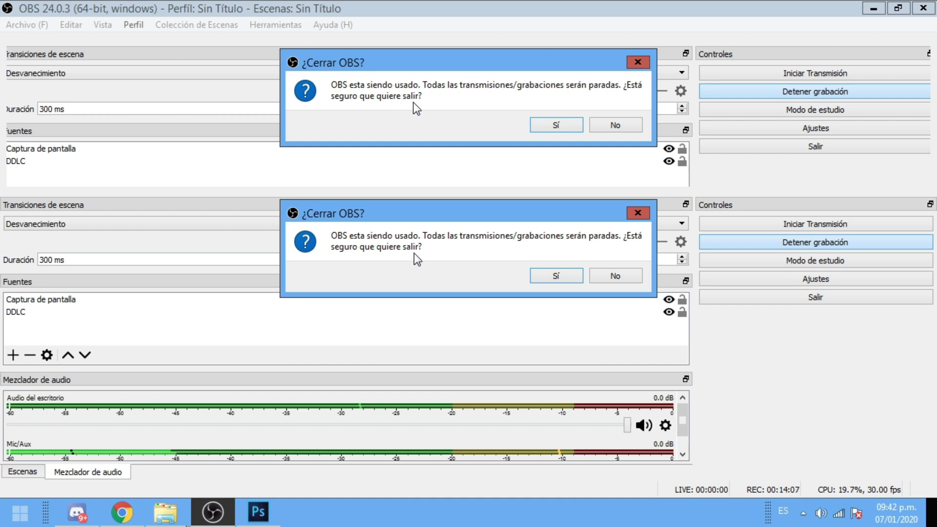
click(621, 125)
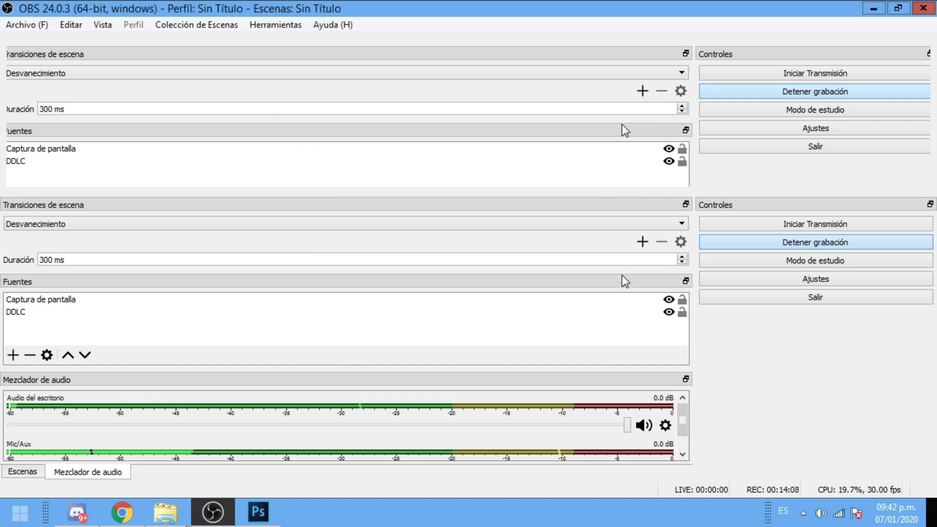
click(873, 8)
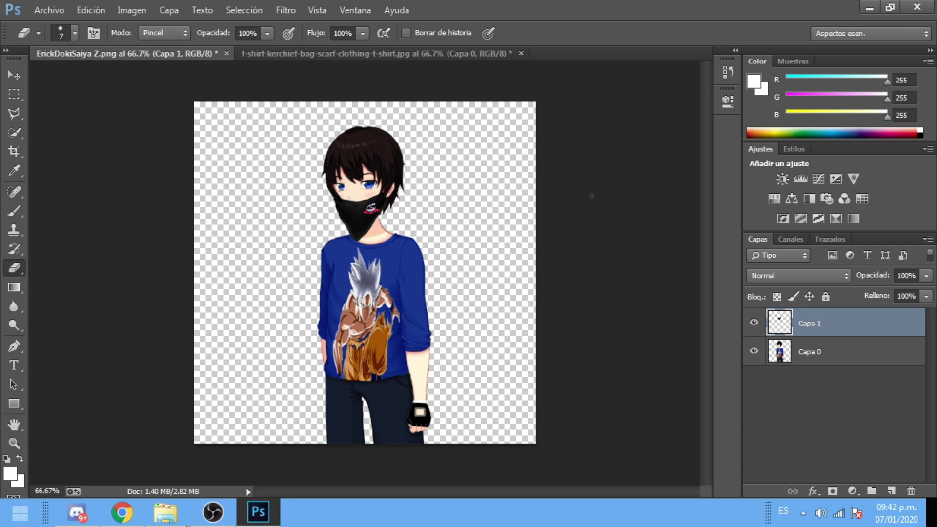
Step: Deselect the kerchief cut-out and close its t-shirt-kerchief JPG document without saving the changes
click(287, 58)
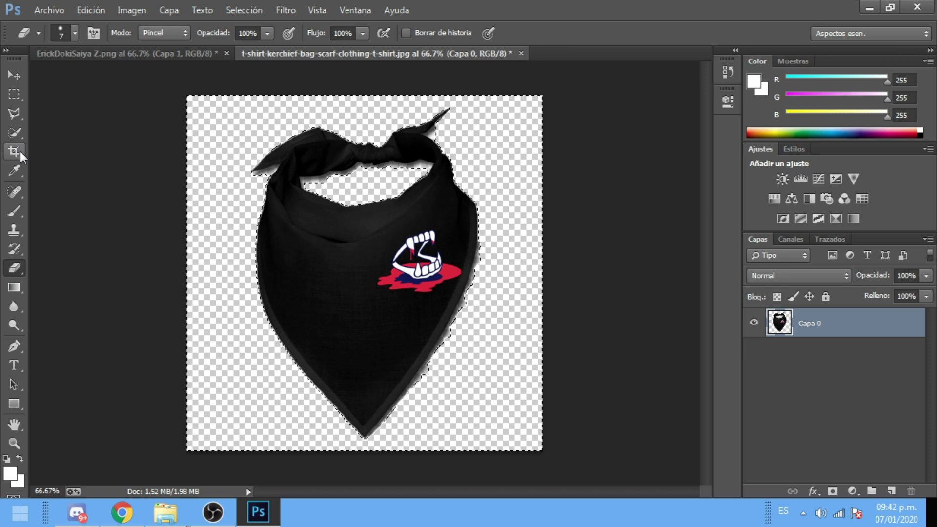
click(15, 132)
key(ctrl+d)
click(521, 53)
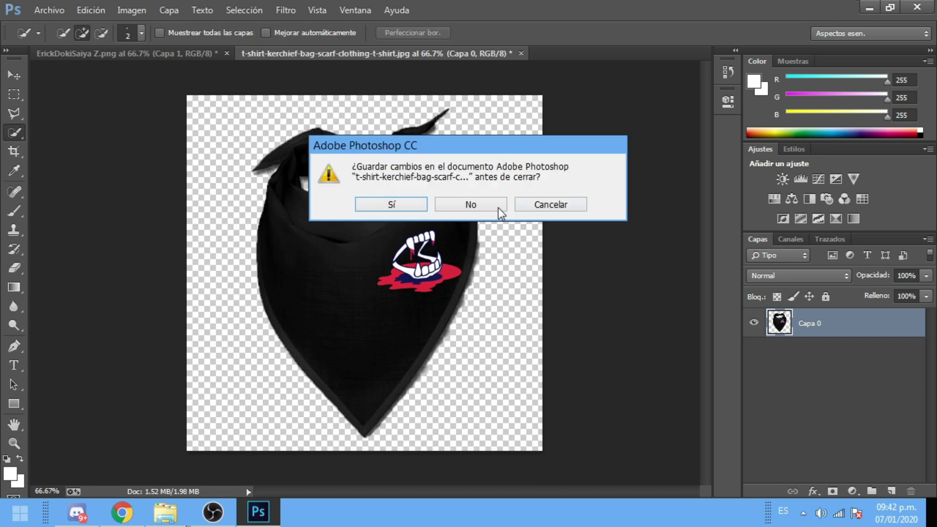
click(471, 204)
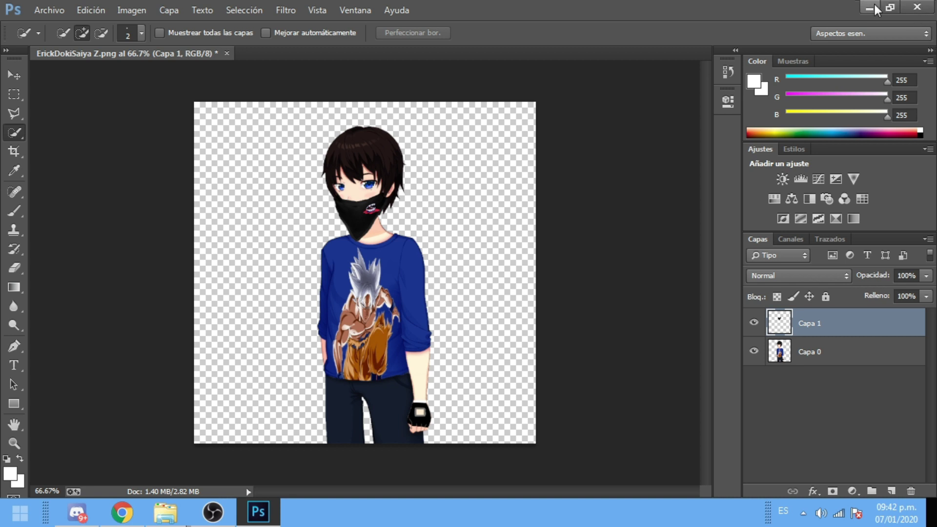
Step: Close Photoshop without saving the changes to the open character document
click(258, 511)
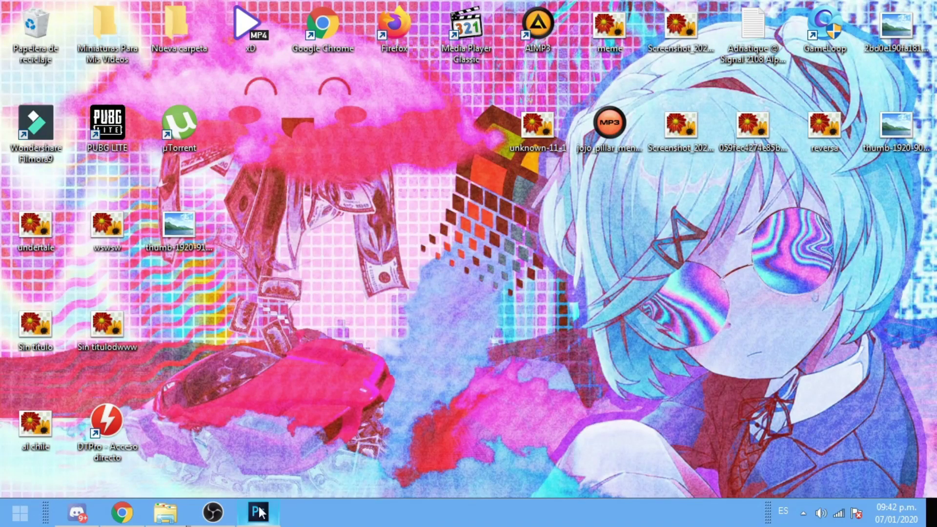
key(alt+F4)
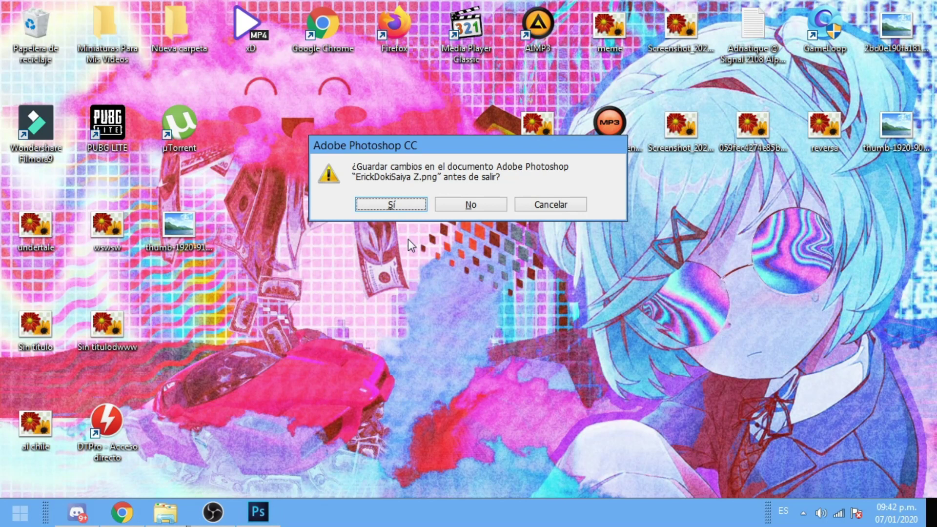
click(468, 209)
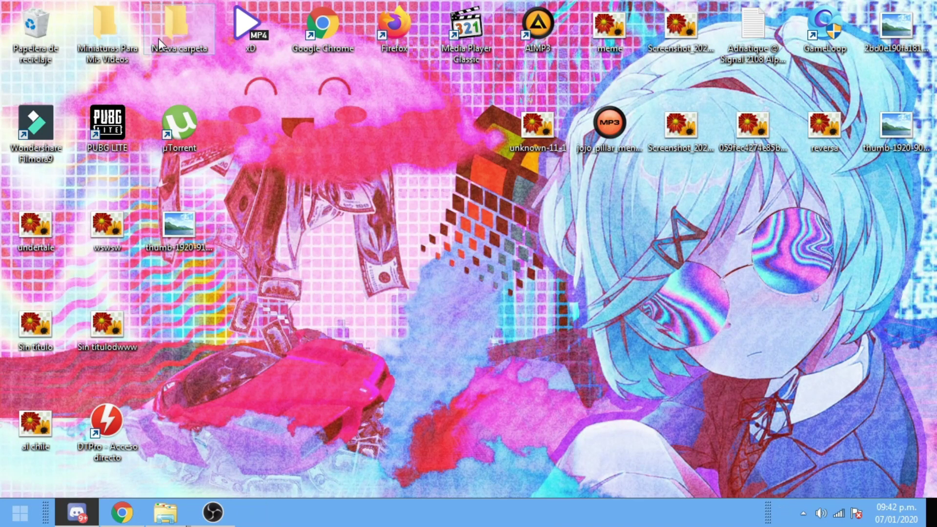
Step: View the saved "ErickDokiSaiya Z 2" PNG from the "personaje para el canal" folder in the Windows photo viewer
double_click(123, 39)
click(399, 200)
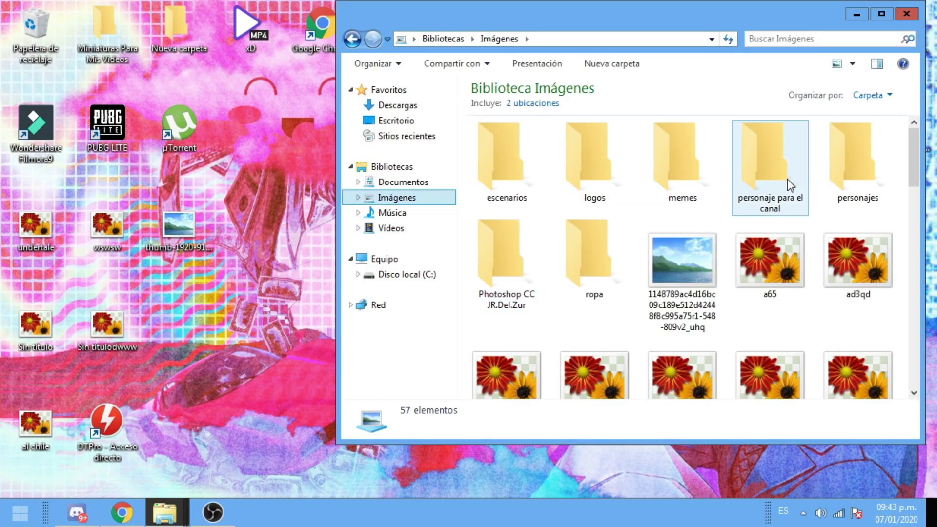
double_click(762, 185)
right_click(487, 181)
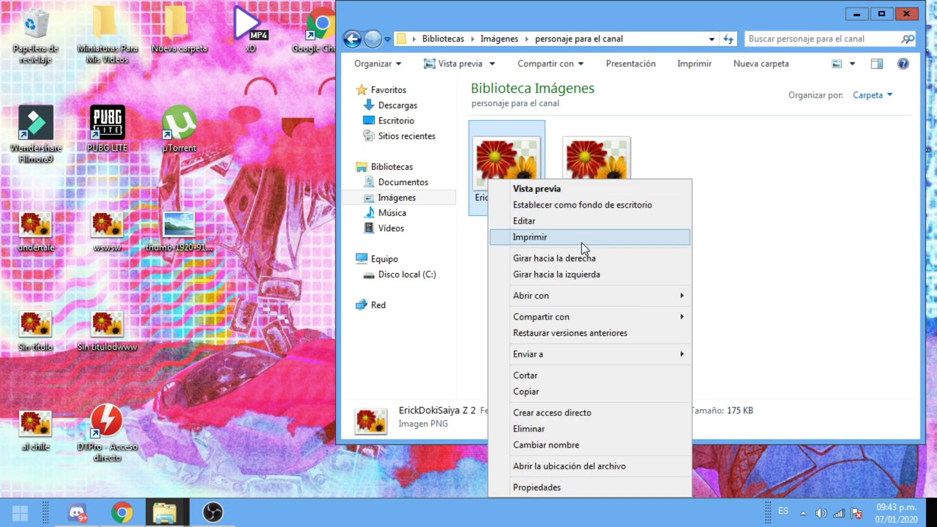
mouse_move(612, 296)
click(721, 311)
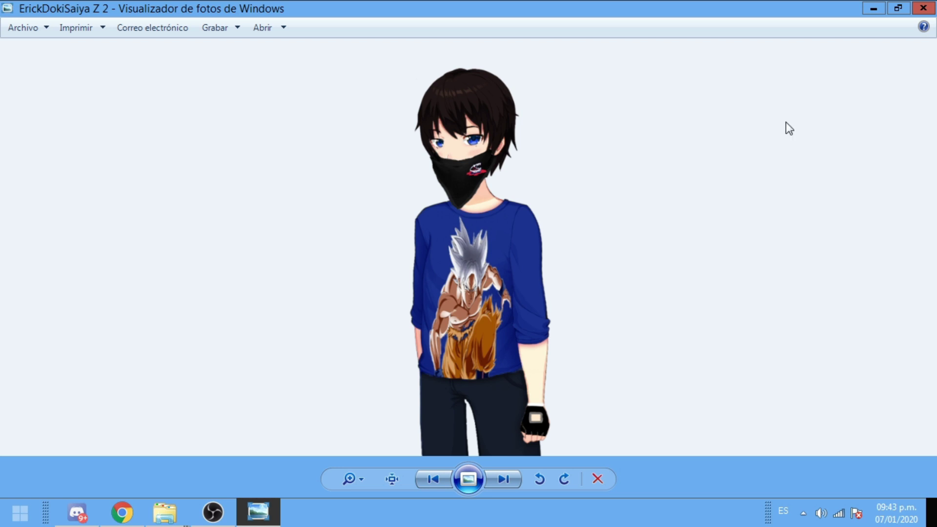
click(873, 8)
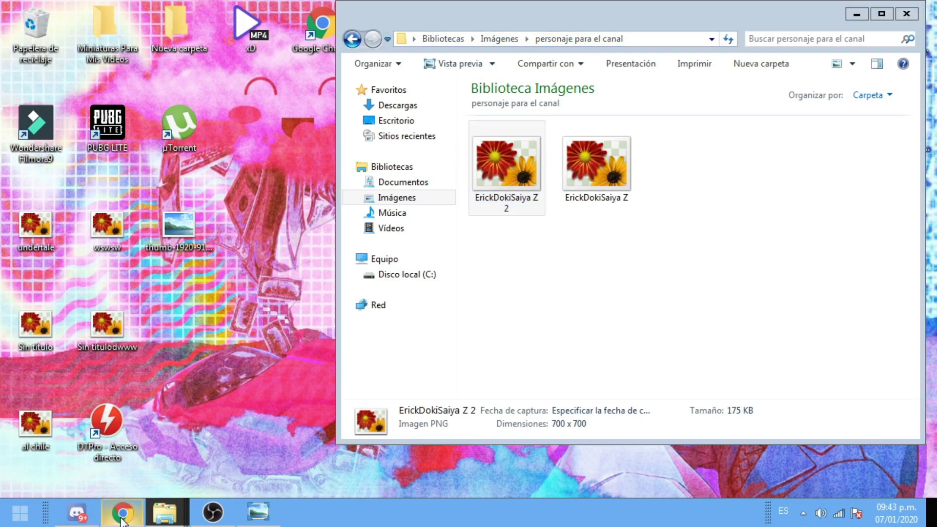
Step: Switch to Chrome and look through the uploaded videos on the signed-in account's YouTube channel page
click(121, 519)
click(897, 79)
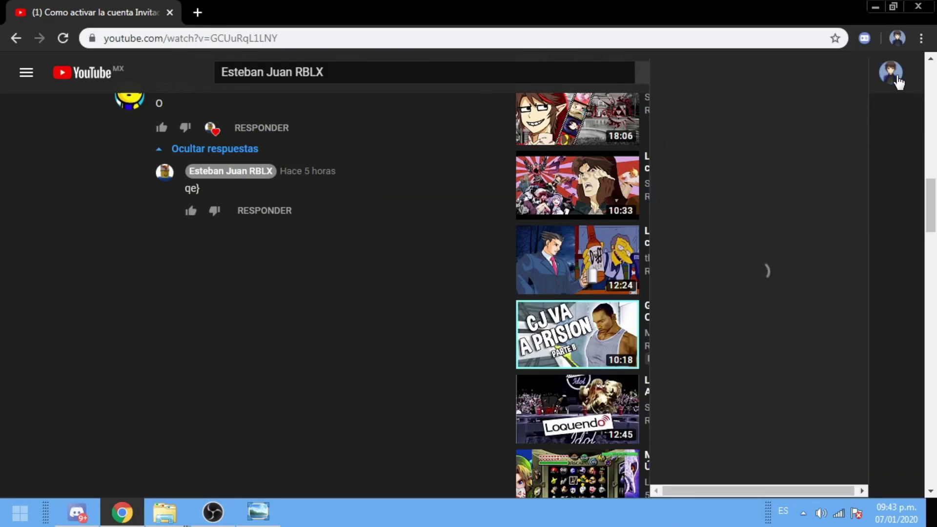
click(737, 149)
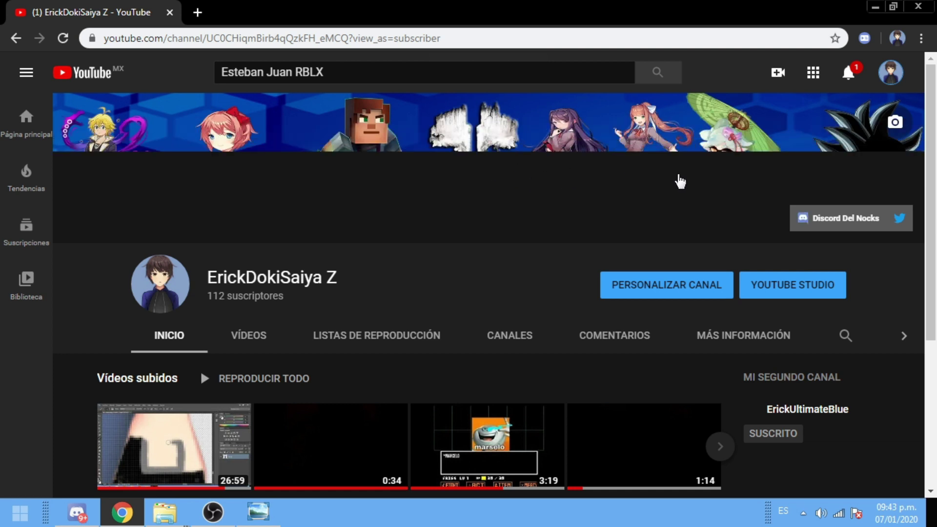
scroll(679, 182, down, 5)
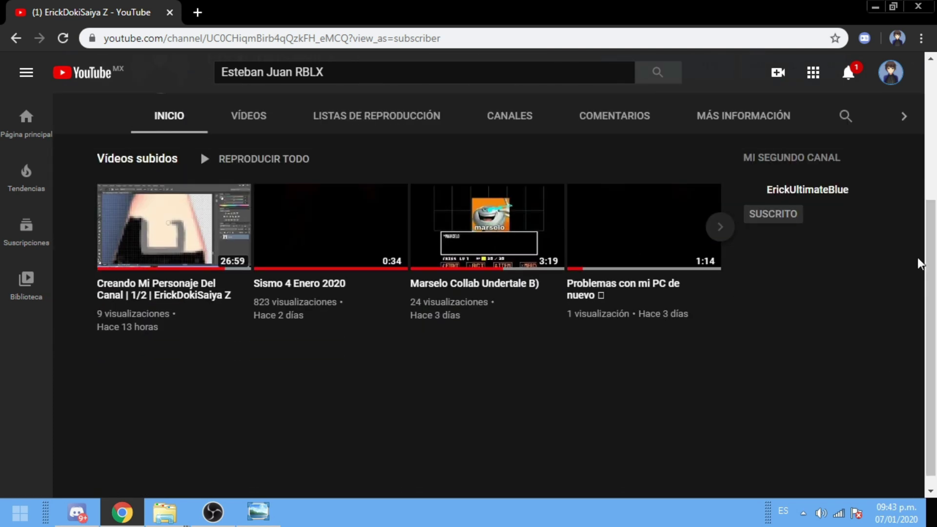
click(876, 7)
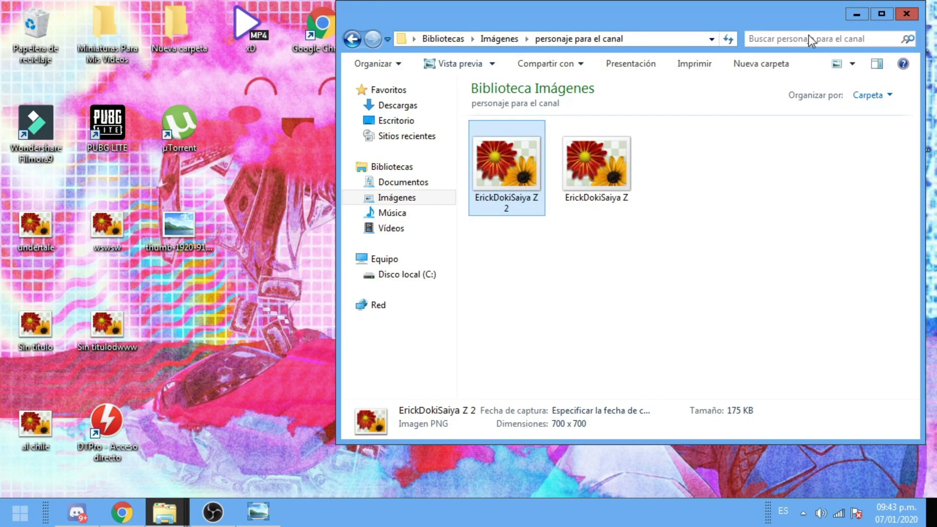
Step: Close the photo viewer and the "personaje para el canal" folder window
click(217, 520)
click(866, 12)
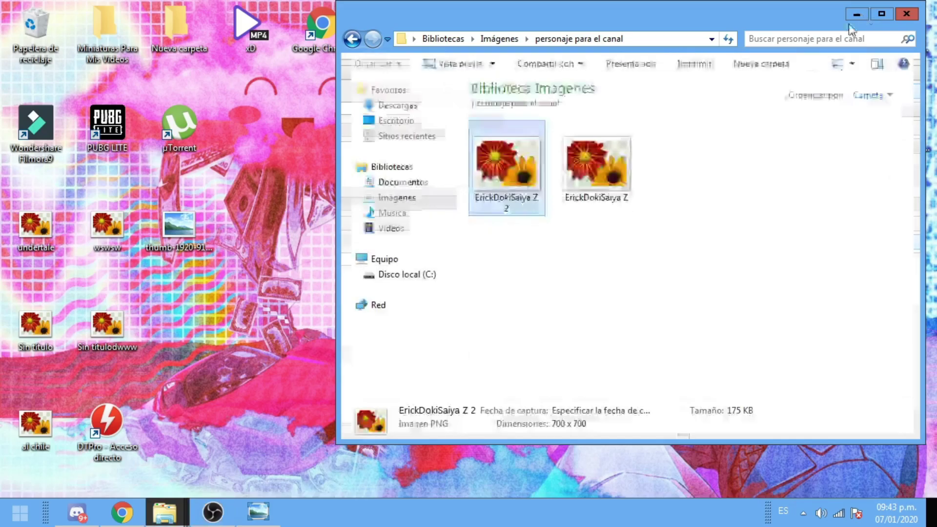
click(254, 516)
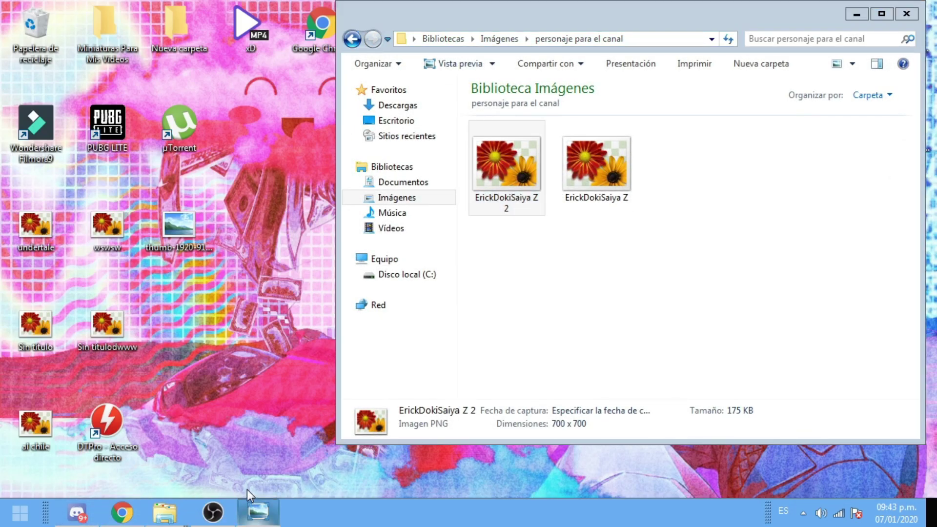
key(alt+F4)
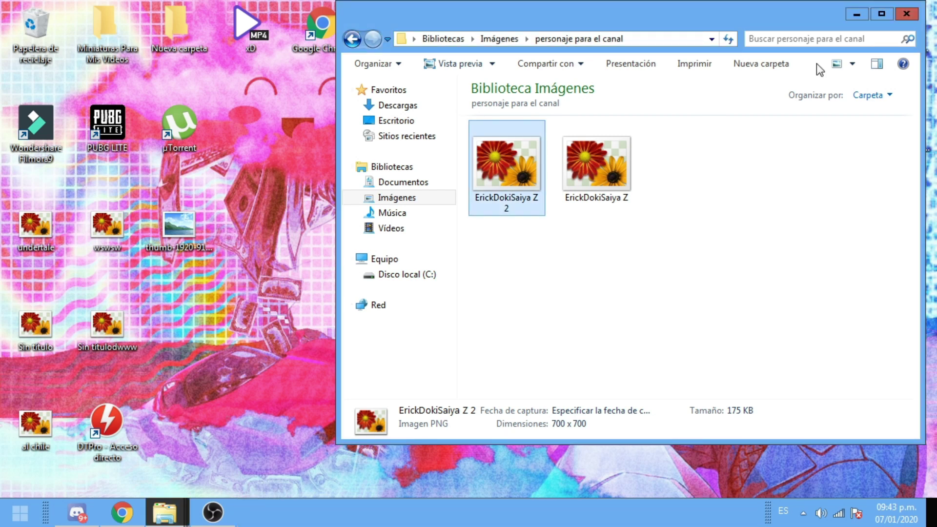
click(916, 15)
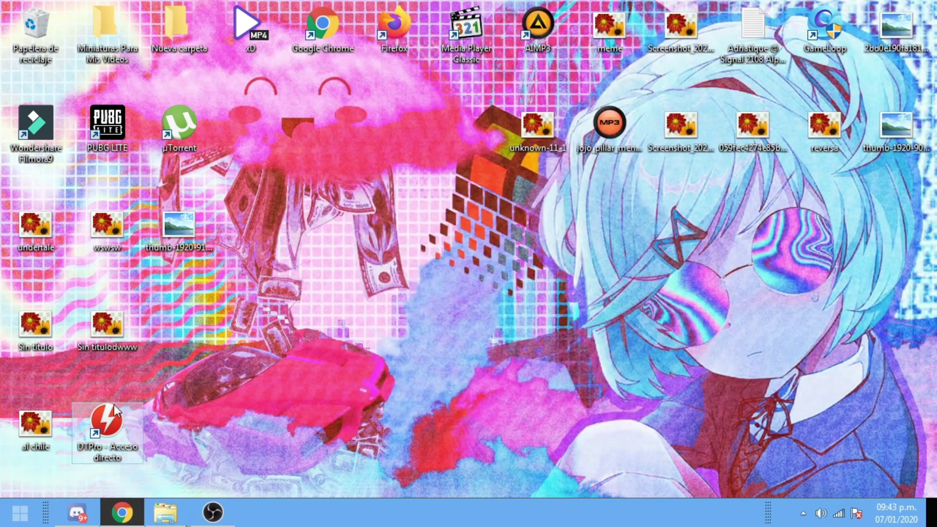